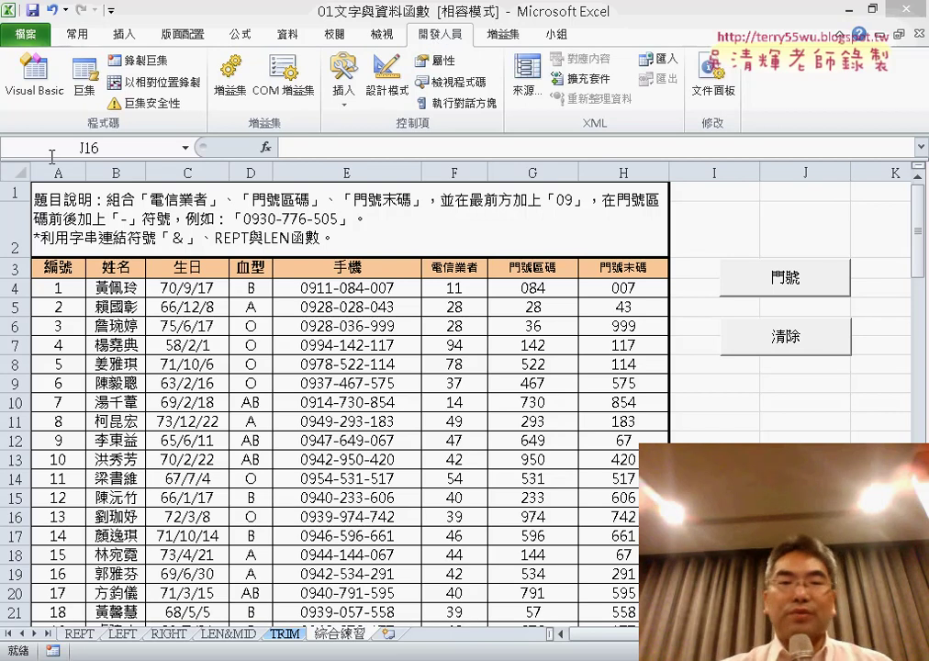
Open the VBA editor for 01文字與資料函數.xls and shrink it so the worksheet shows behind
click(50, 81)
click(38, 97)
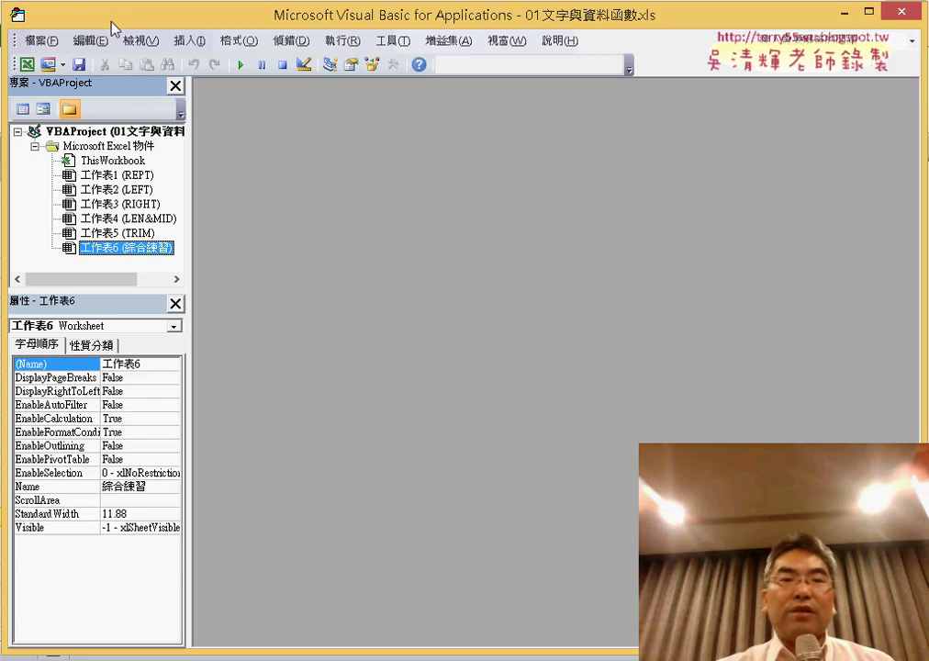
drag(110, 27, 140, 44)
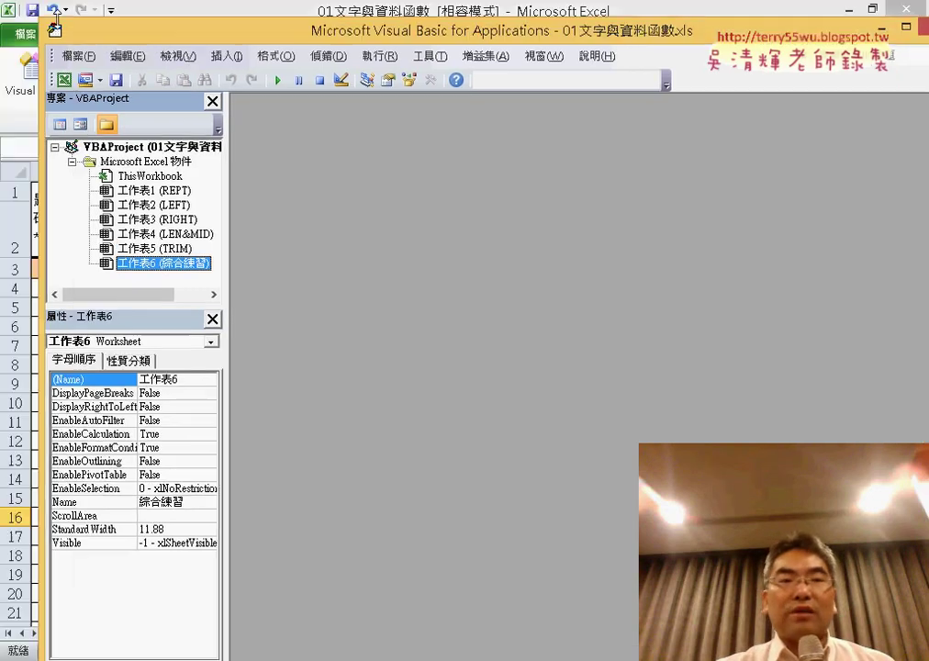
drag(54, 28, 219, 117)
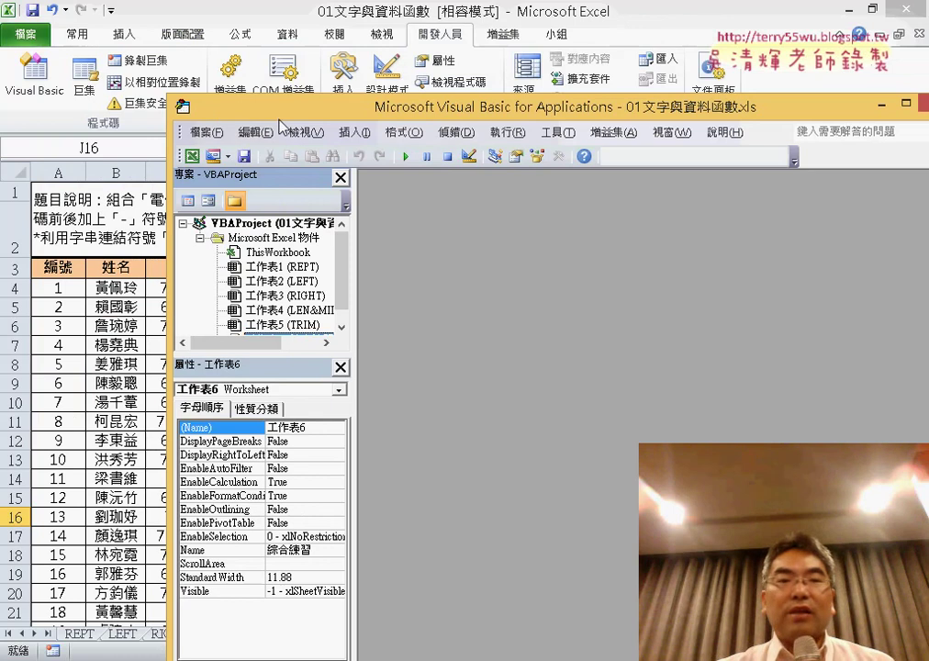
drag(280, 118, 160, 84)
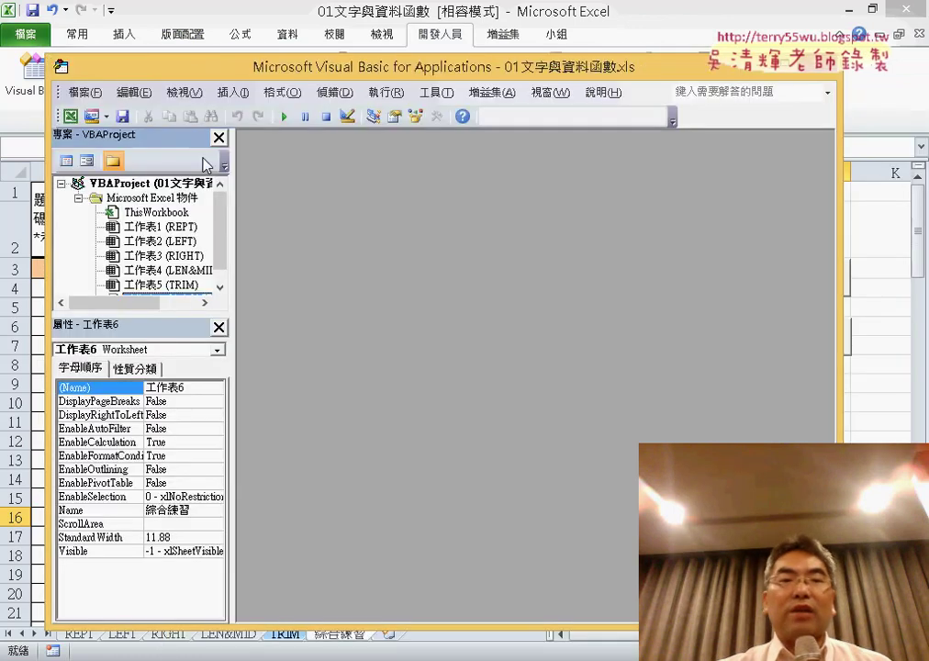
drag(221, 78, 234, 81)
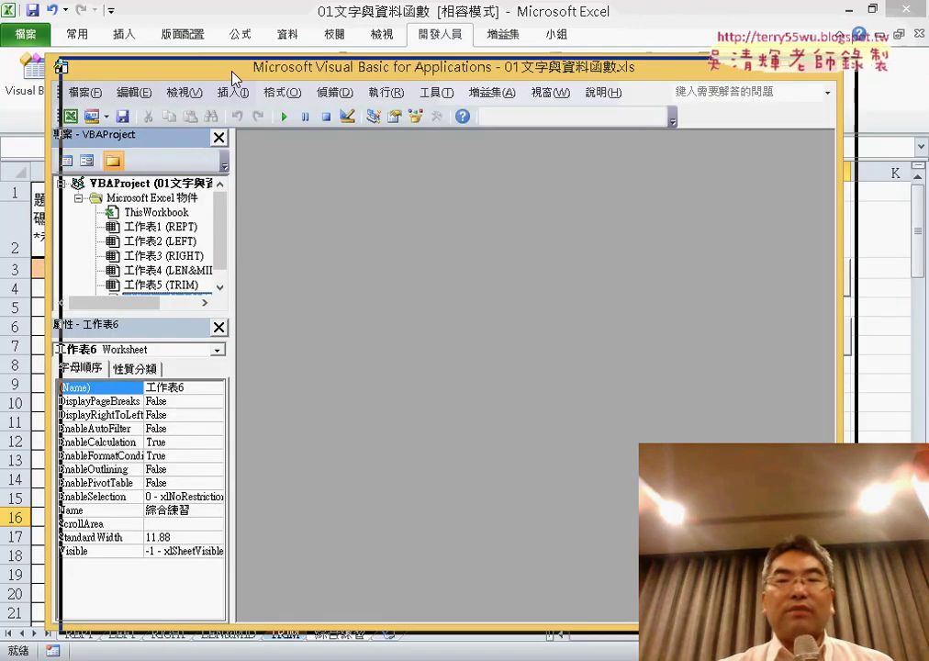
drag(74, 69, 222, 135)
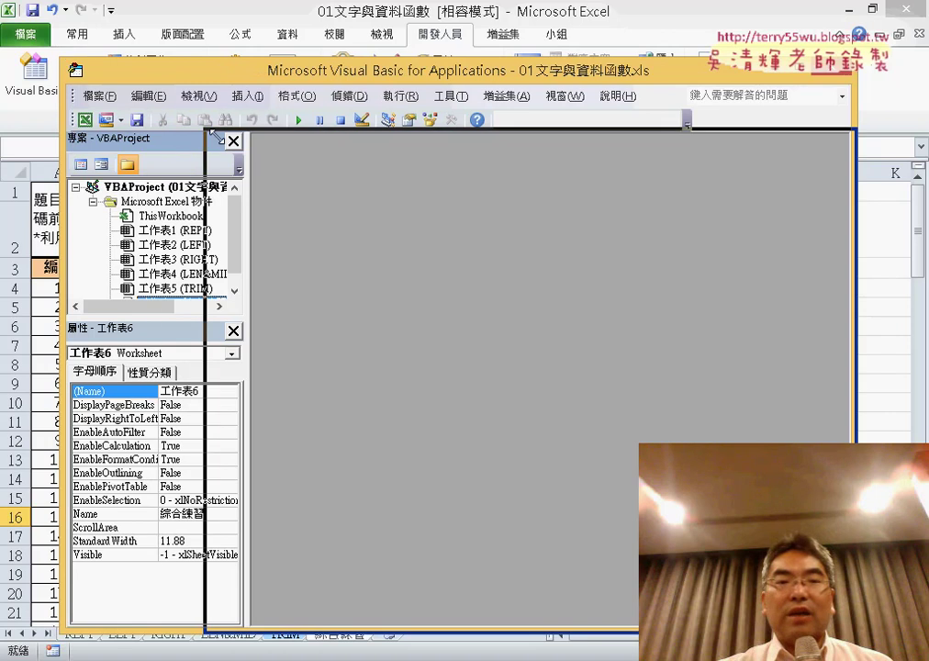
drag(378, 161, 174, 121)
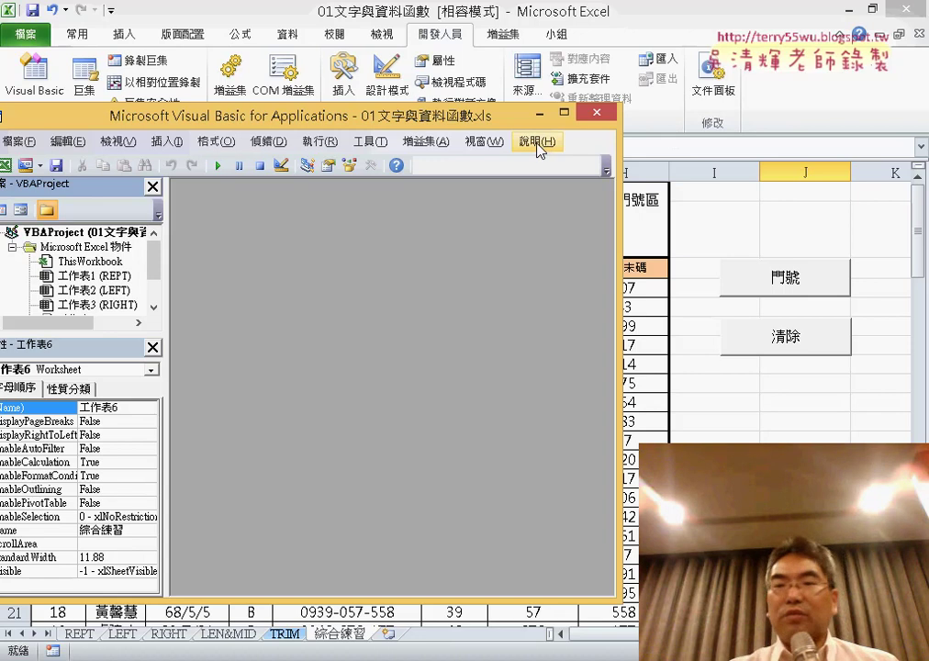
Move the VBA editor window down and right to uncover the worksheet
drag(312, 123, 479, 125)
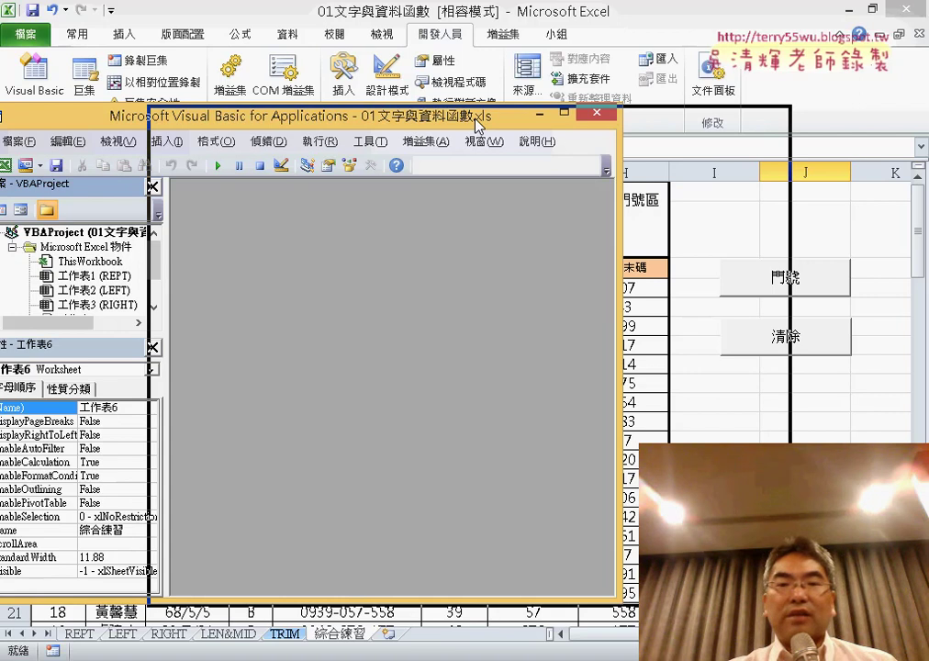
drag(479, 125, 559, 344)
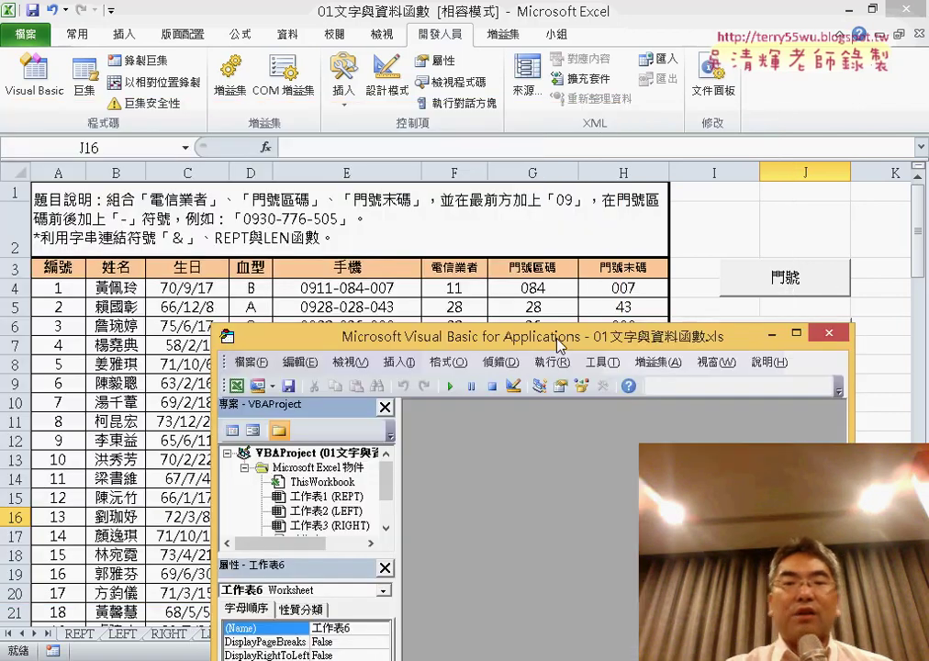
click(730, 231)
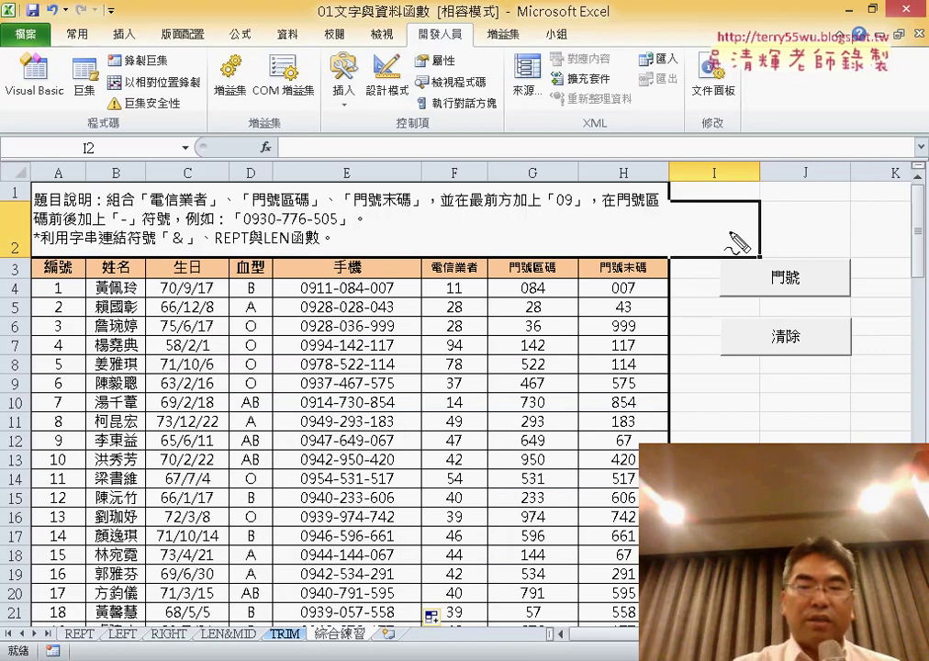
key(ctrl+2)
mouse_move(808, 307)
mouse_down()
mouse_move(726, 282)
mouse_move(850, 269)
mouse_up()
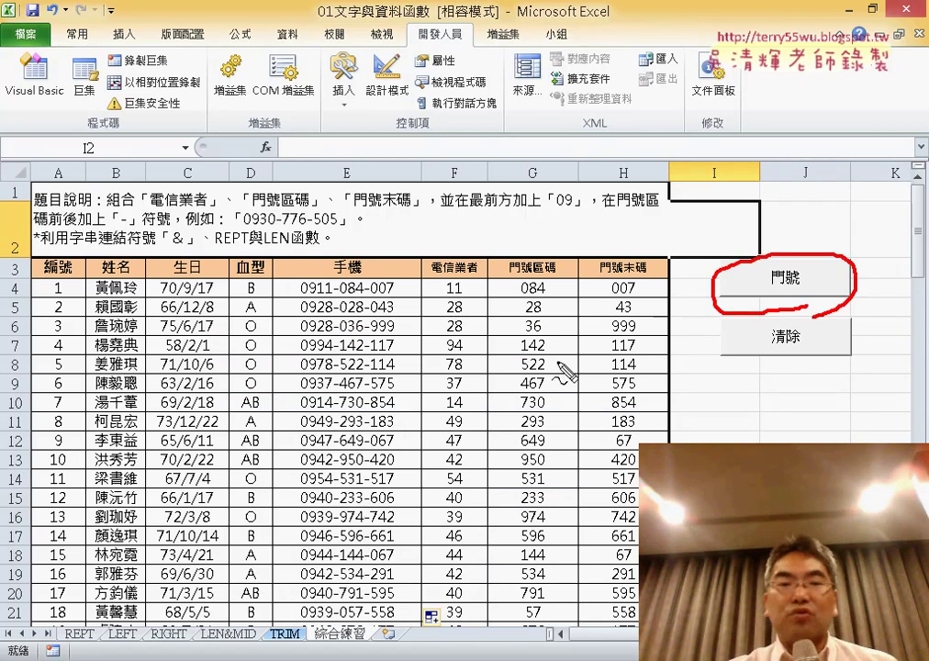
drag(804, 356, 809, 354)
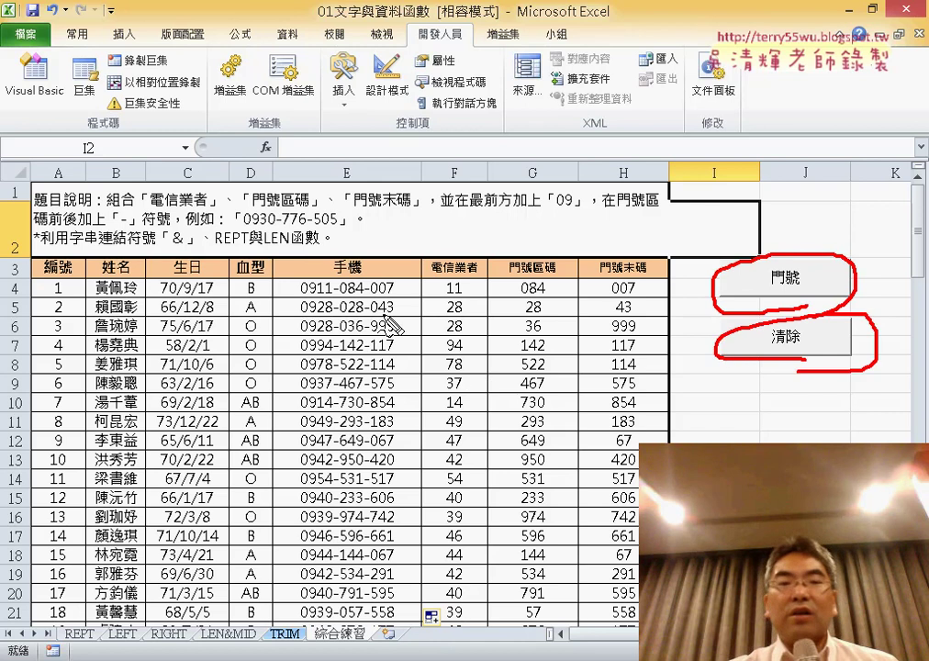
key(Escape)
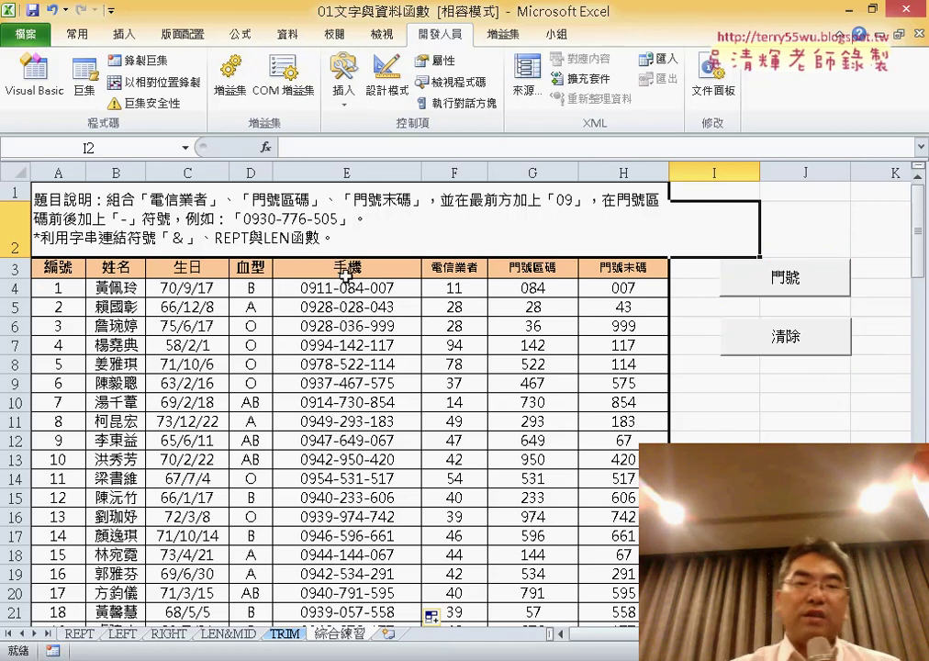
Delete the phone numbers in E4:E103, then reselect E4
click(336, 288)
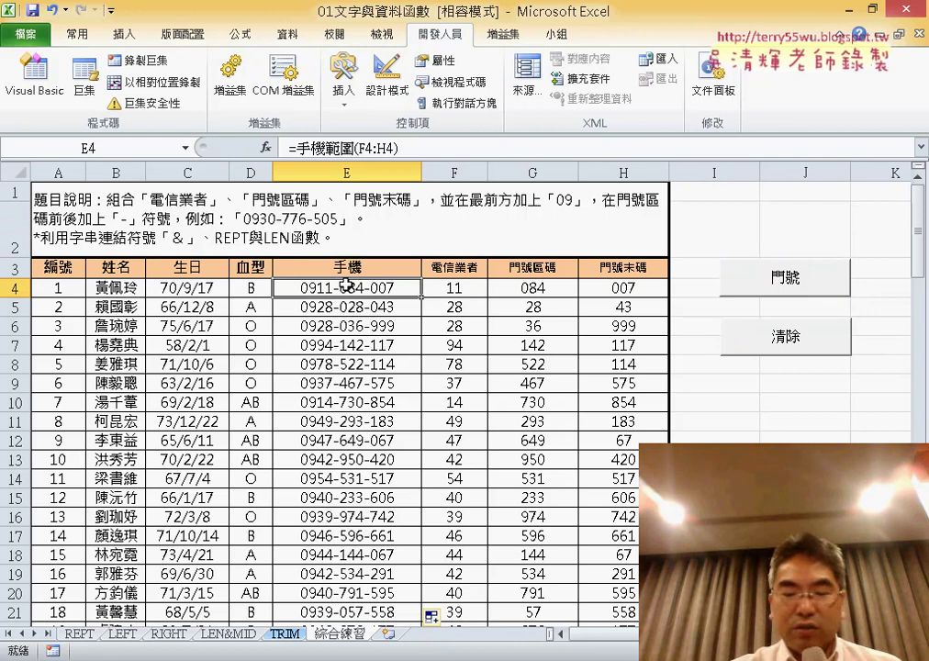
key(ctrl+shift+Down)
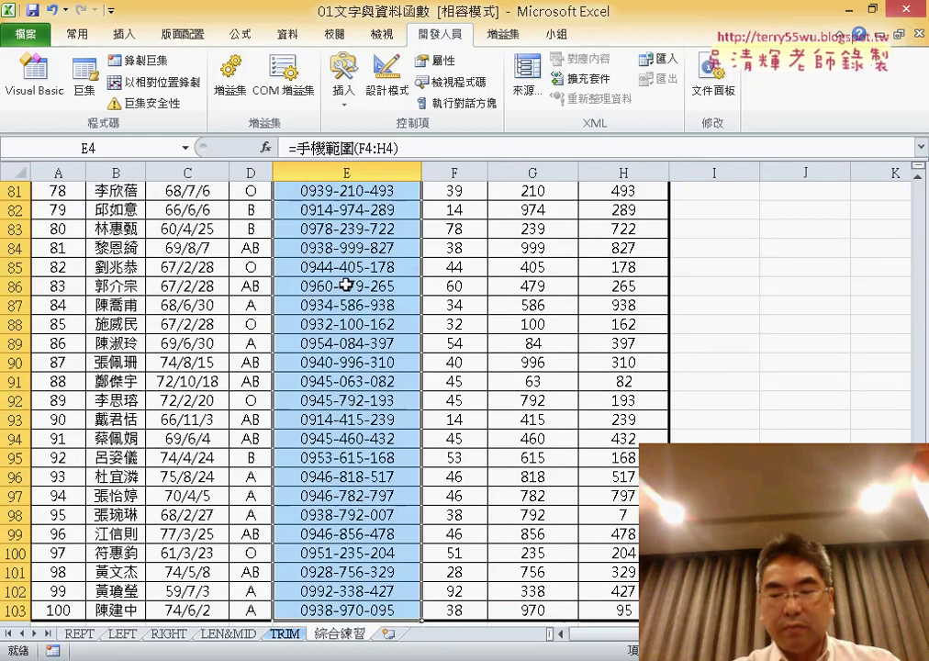
key(Delete)
click(346, 285)
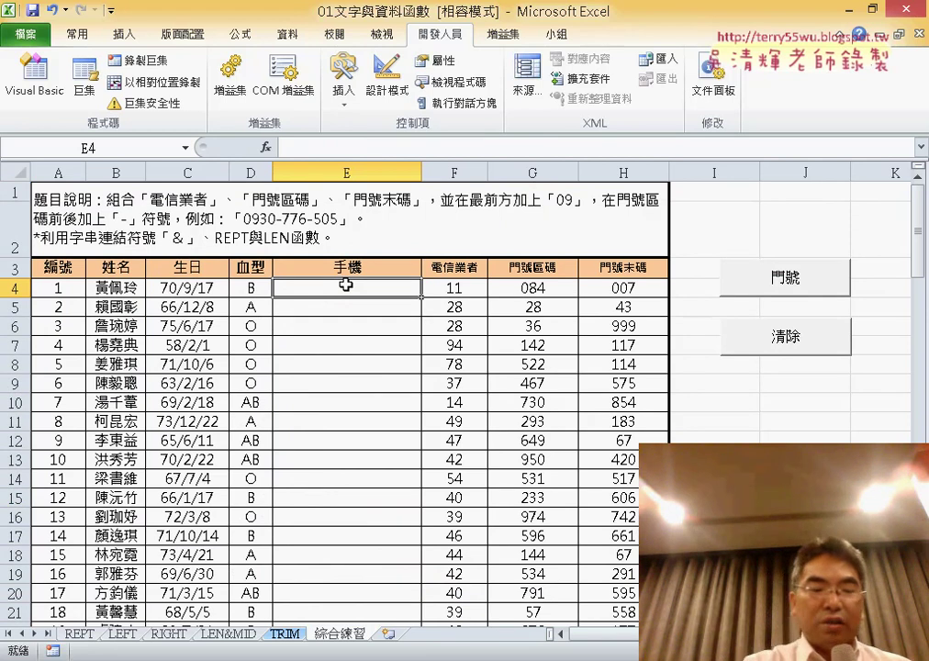
drag(376, 297, 371, 302)
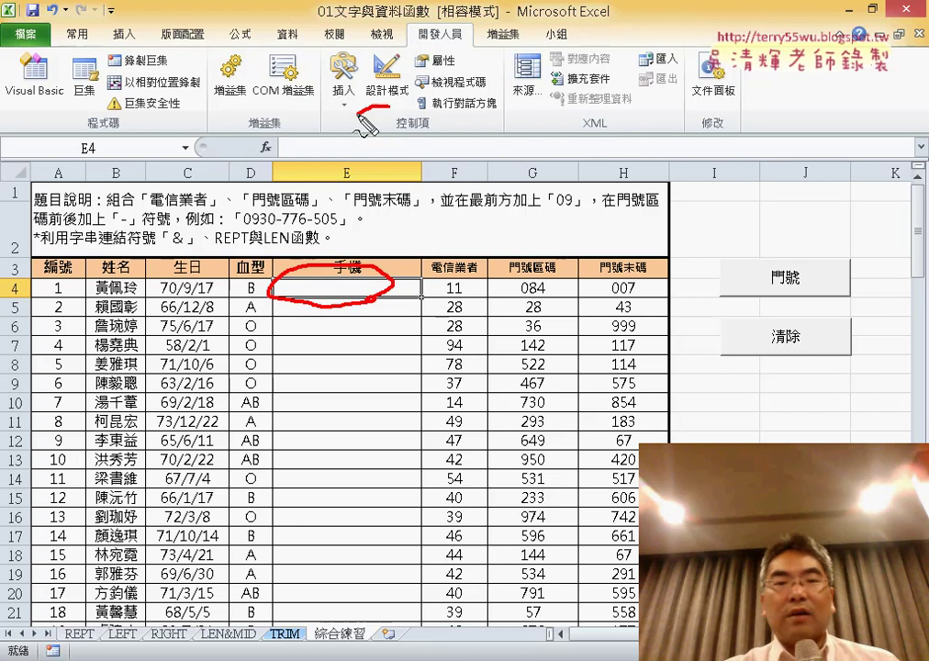
mouse_move(365, 112)
mouse_down()
mouse_move(367, 158)
mouse_move(402, 156)
mouse_up()
drag(427, 101, 430, 161)
mouse_move(450, 99)
mouse_down()
mouse_move(454, 164)
mouse_move(470, 165)
mouse_up()
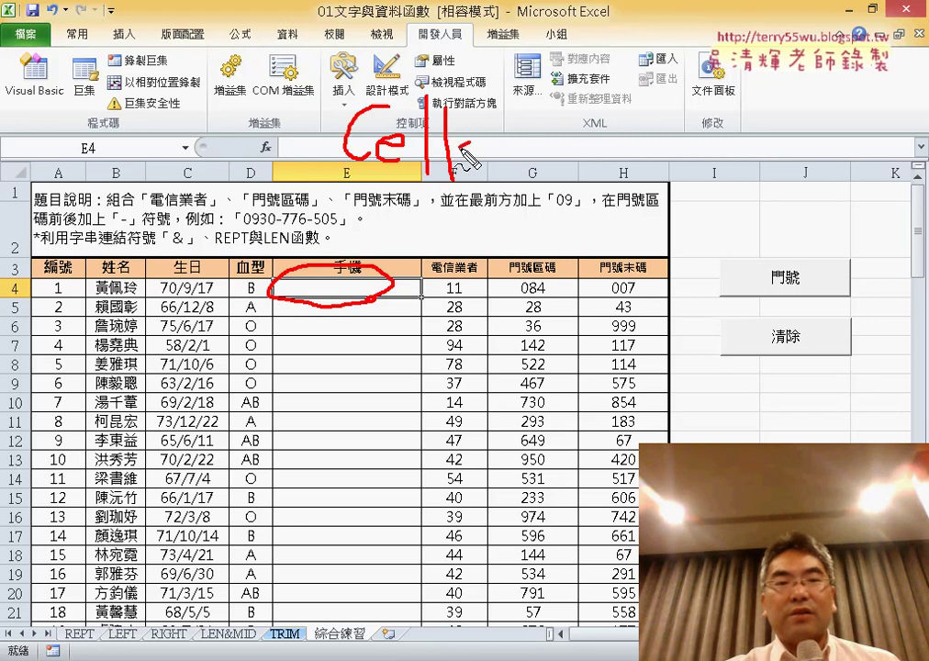
drag(367, 167, 482, 165)
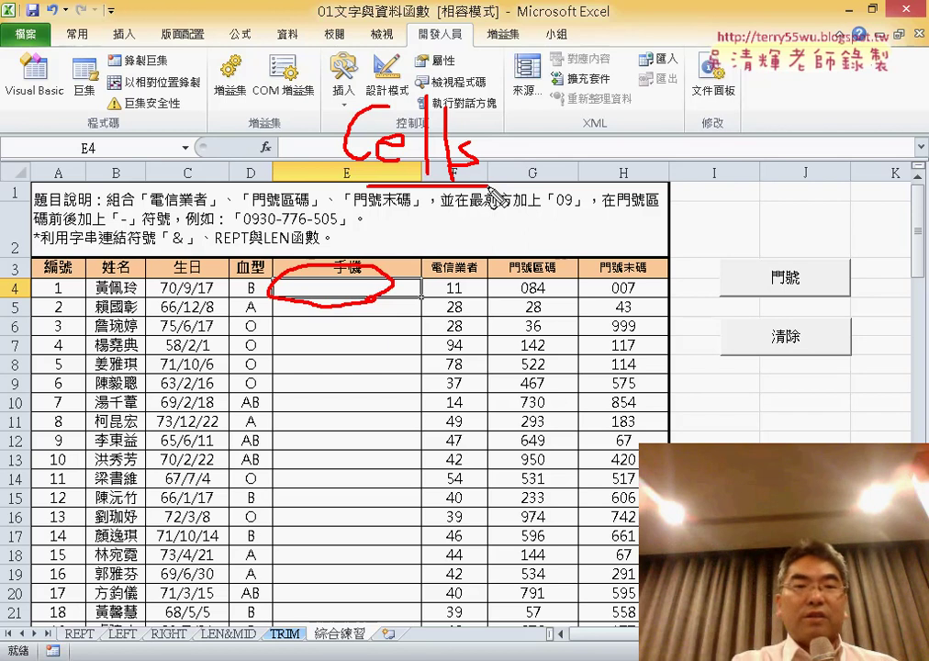
drag(519, 109, 494, 179)
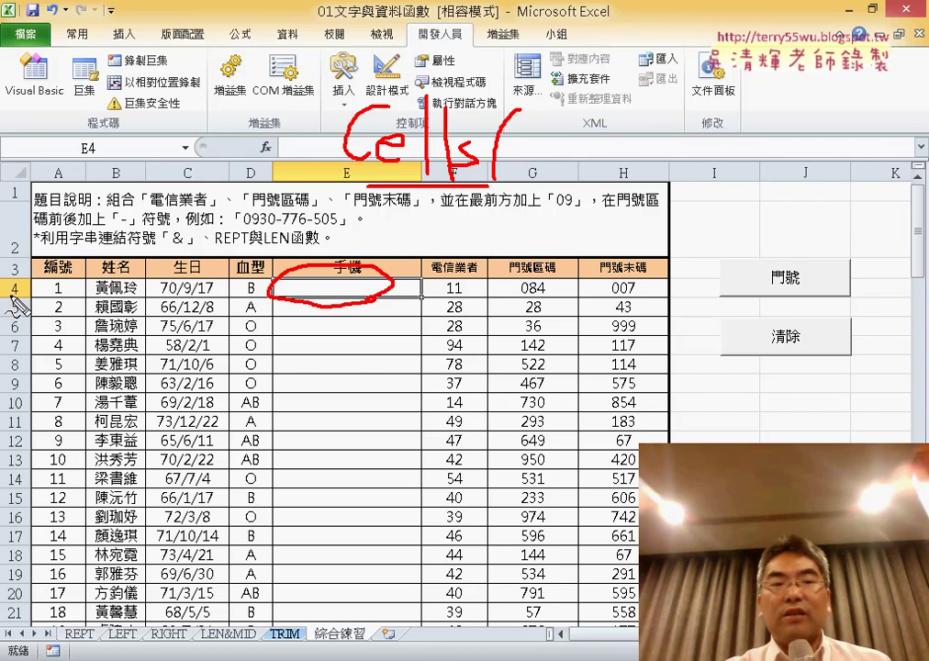
drag(20, 281, 13, 303)
drag(354, 165, 349, 188)
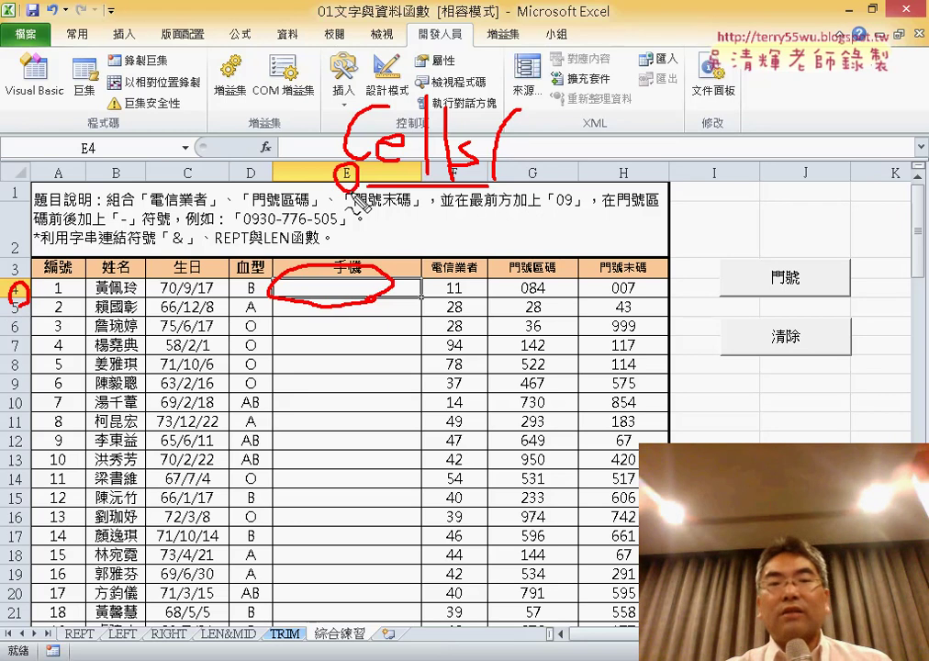
key(Escape)
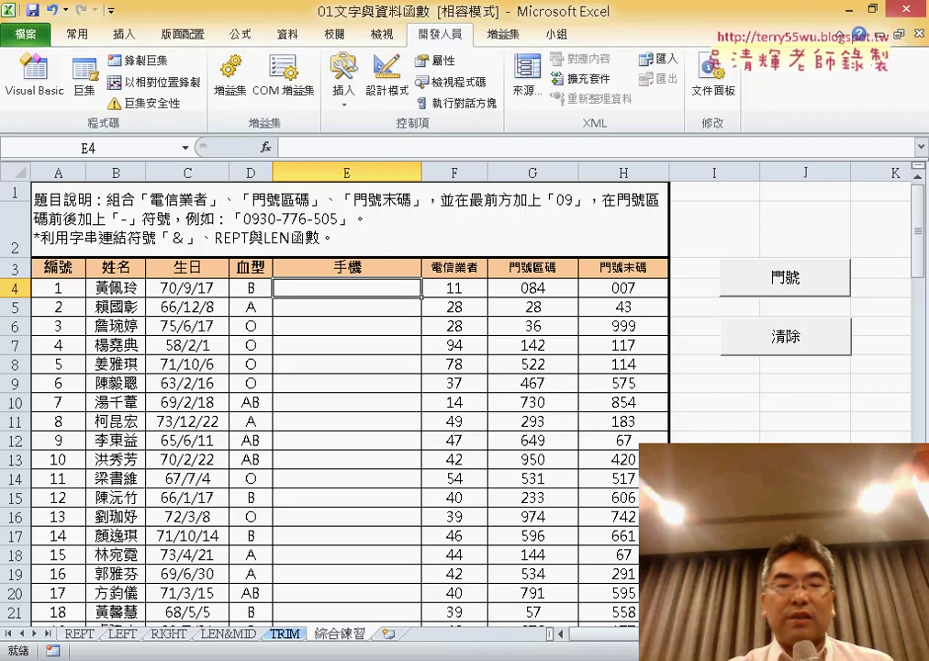
Bring the VBA editor forward, reposition it, and enlarge the project tree pane
click(255, 453)
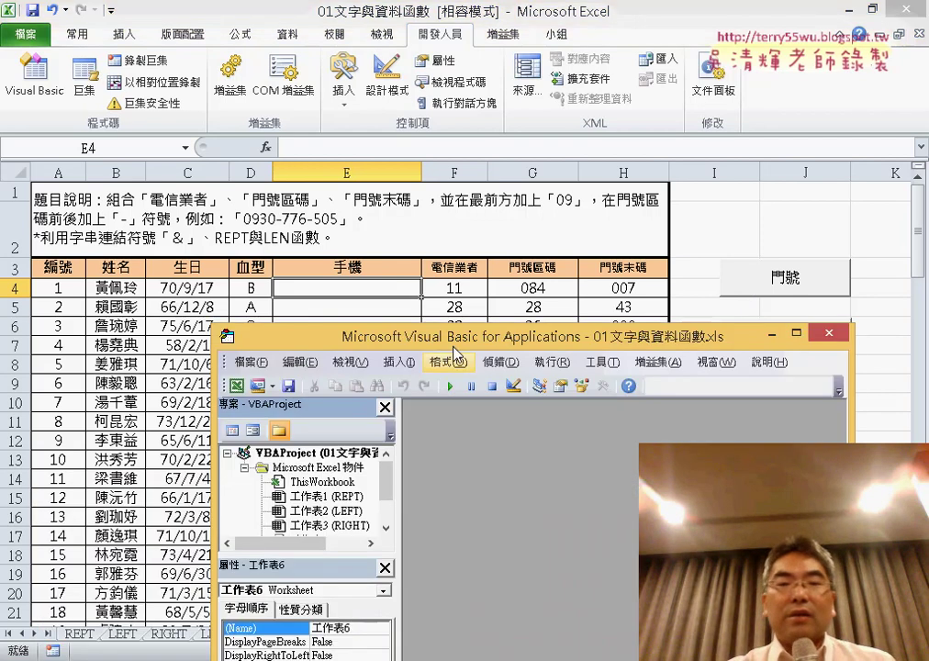
drag(455, 336, 412, 94)
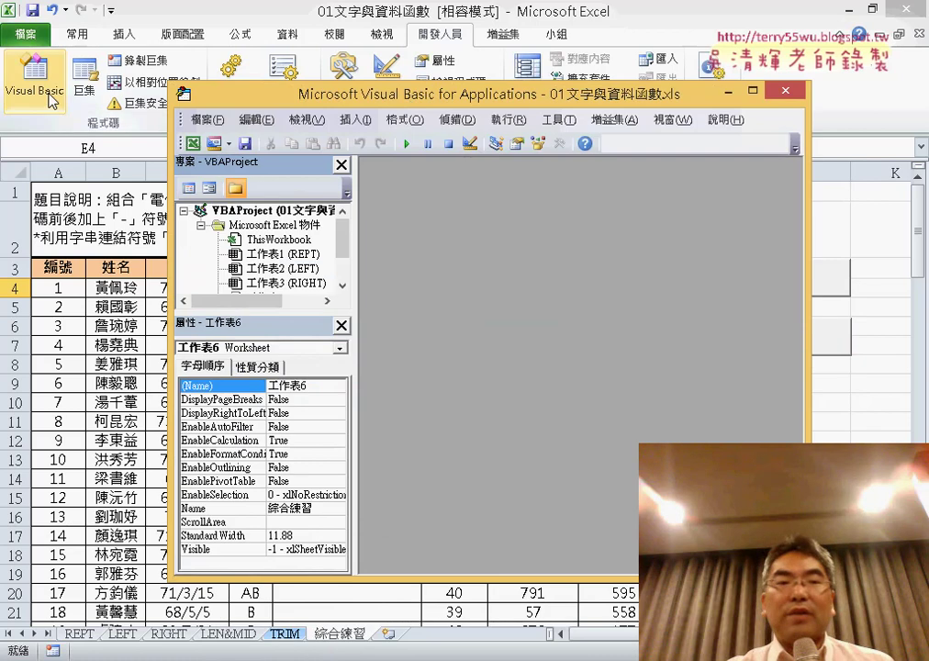
drag(323, 315, 319, 420)
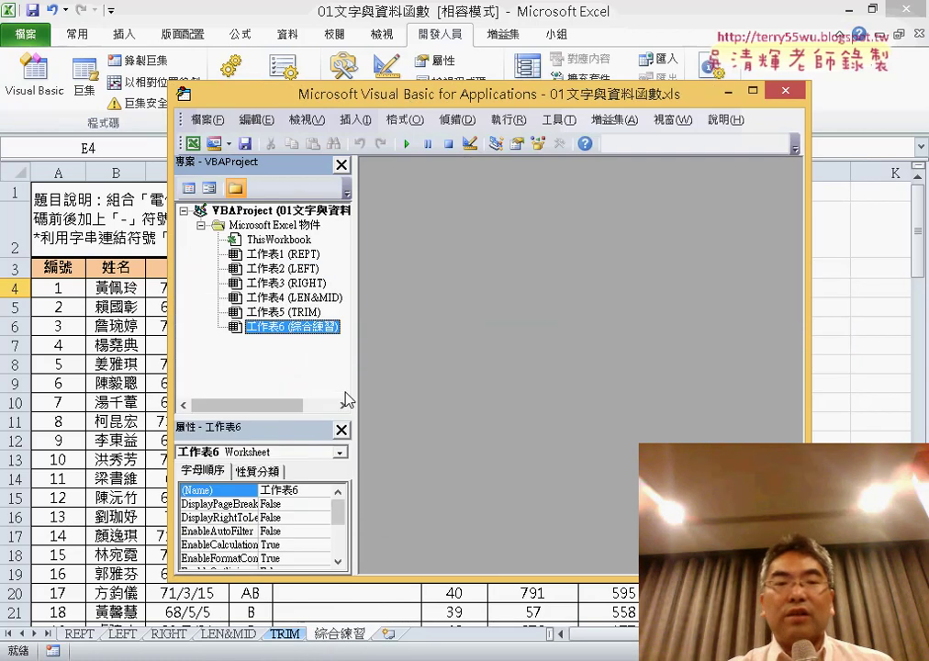
drag(356, 367, 390, 370)
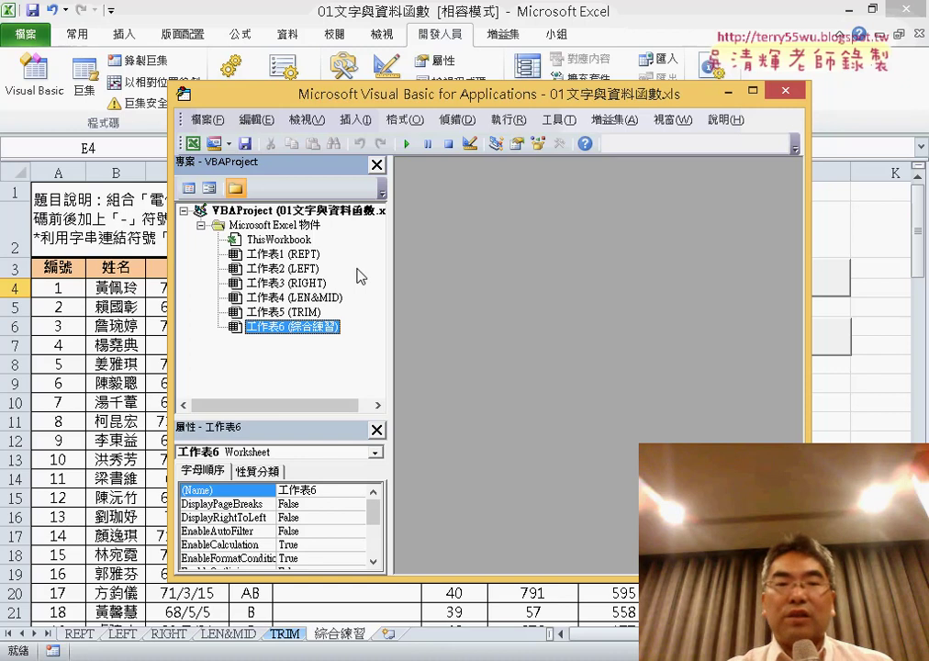
Insert a new module, Module1, and resize the panes so Module1 shows under 模組
right_click(263, 256)
mouse_move(338, 332)
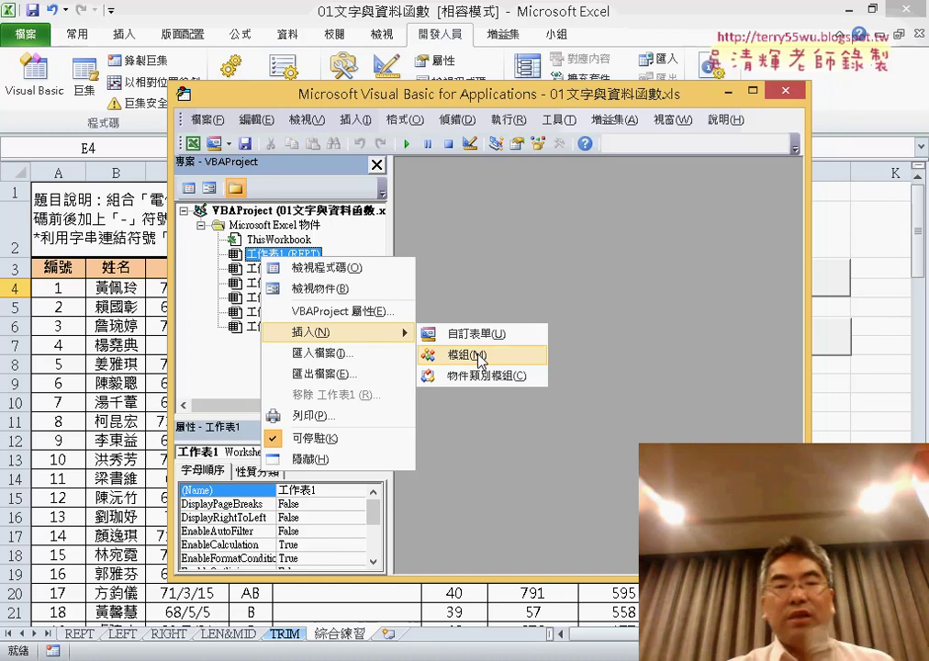
click(480, 356)
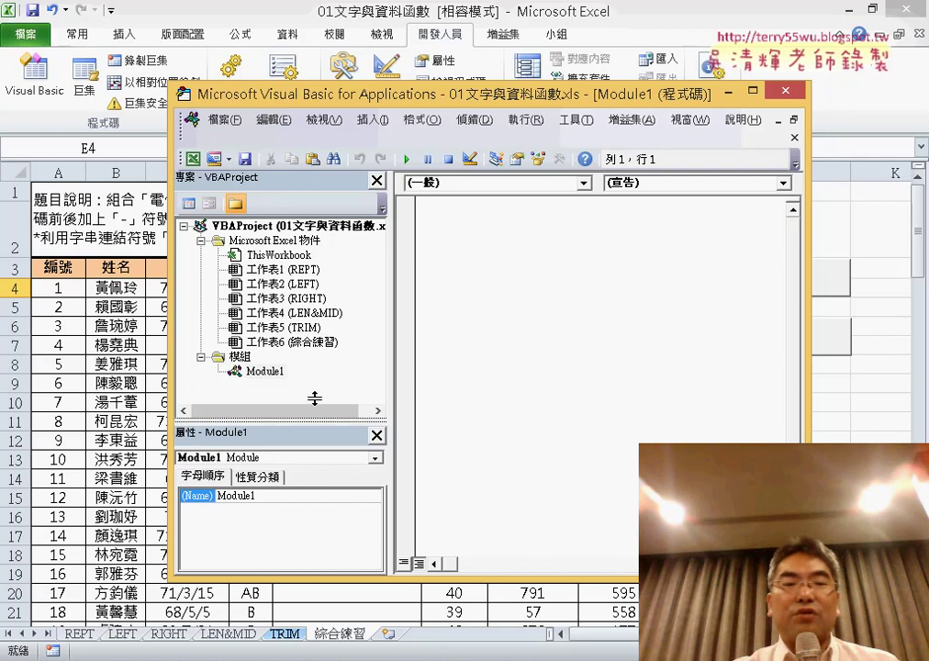
drag(315, 399, 314, 360)
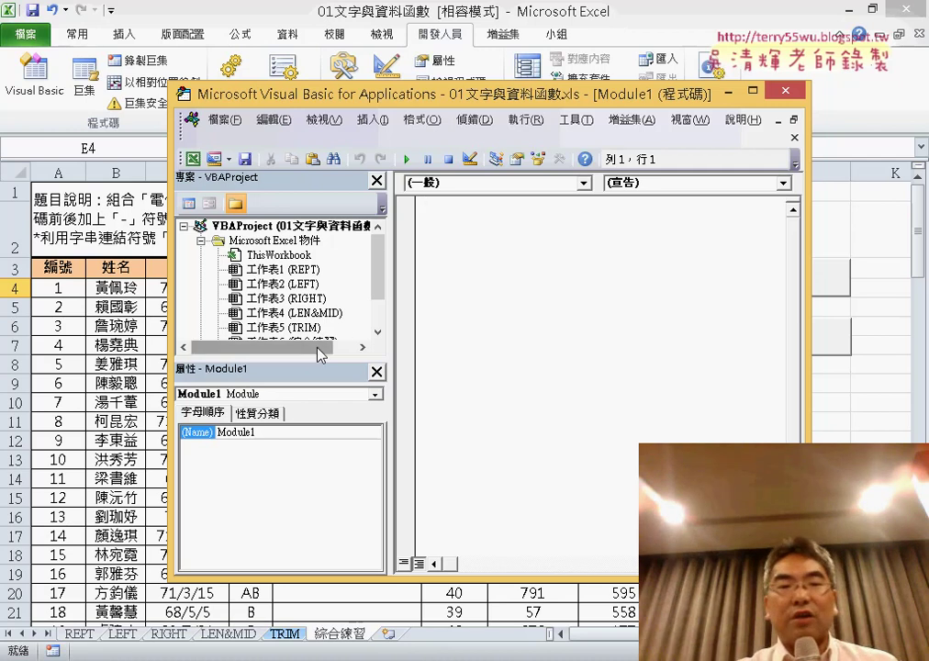
drag(317, 362, 322, 473)
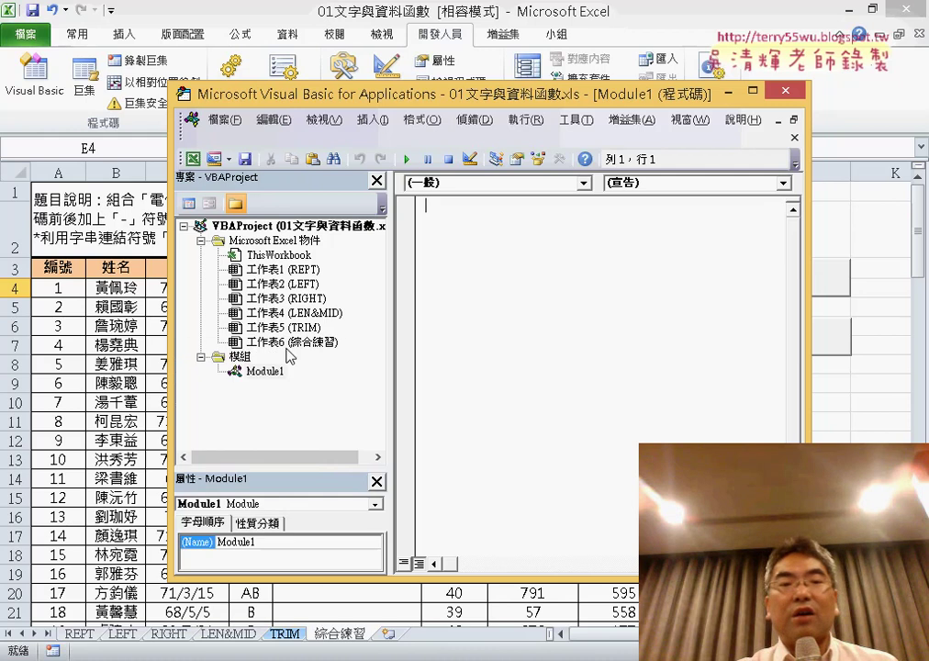
Select Module1's code window, drag the splitter left to widen it, and open the Insert menu
right_click(271, 314)
mouse_move(321, 387)
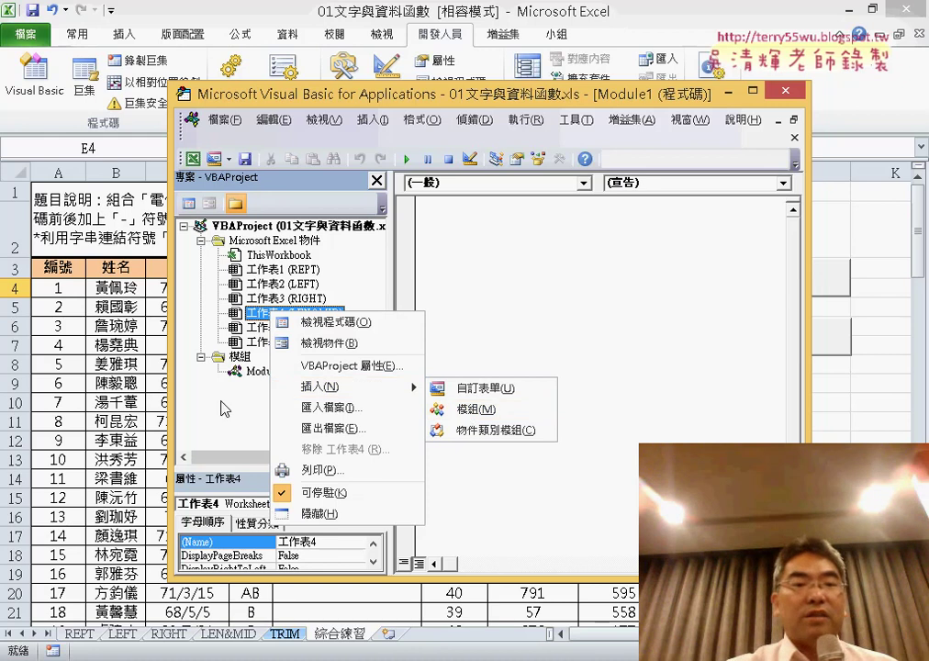
click(465, 411)
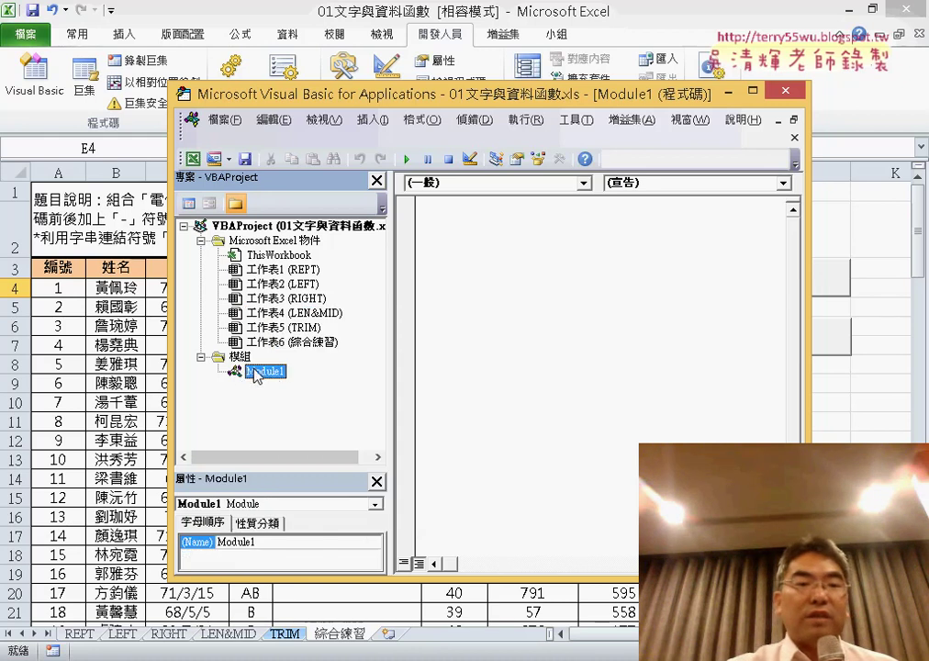
click(543, 264)
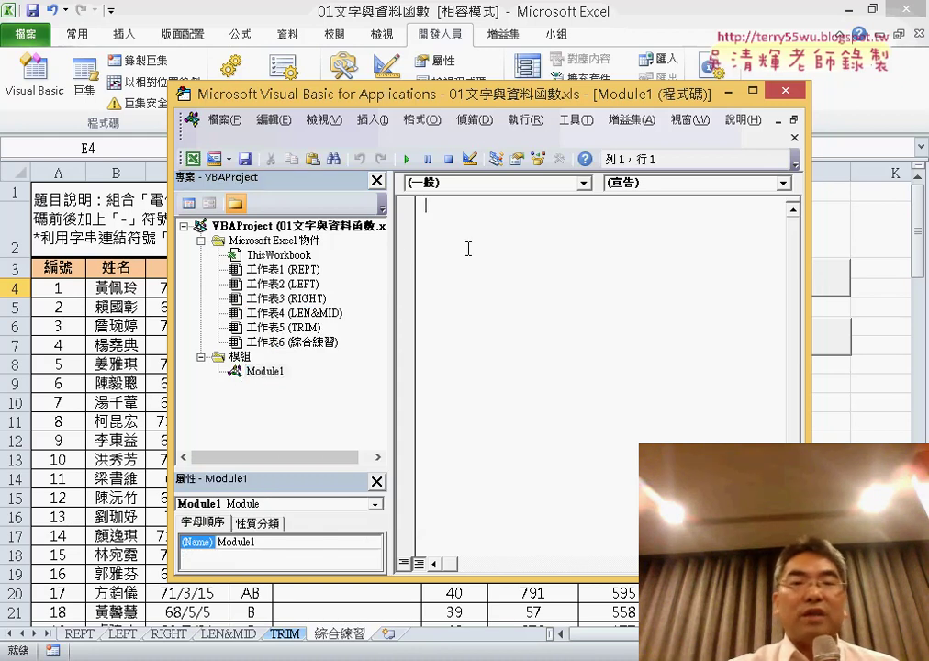
drag(392, 251, 346, 250)
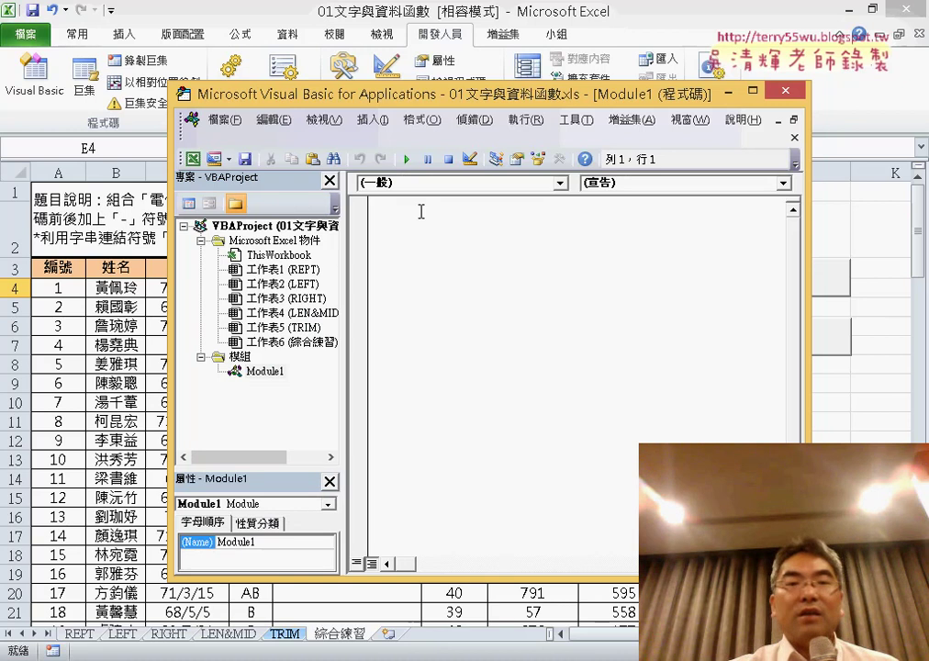
click(375, 121)
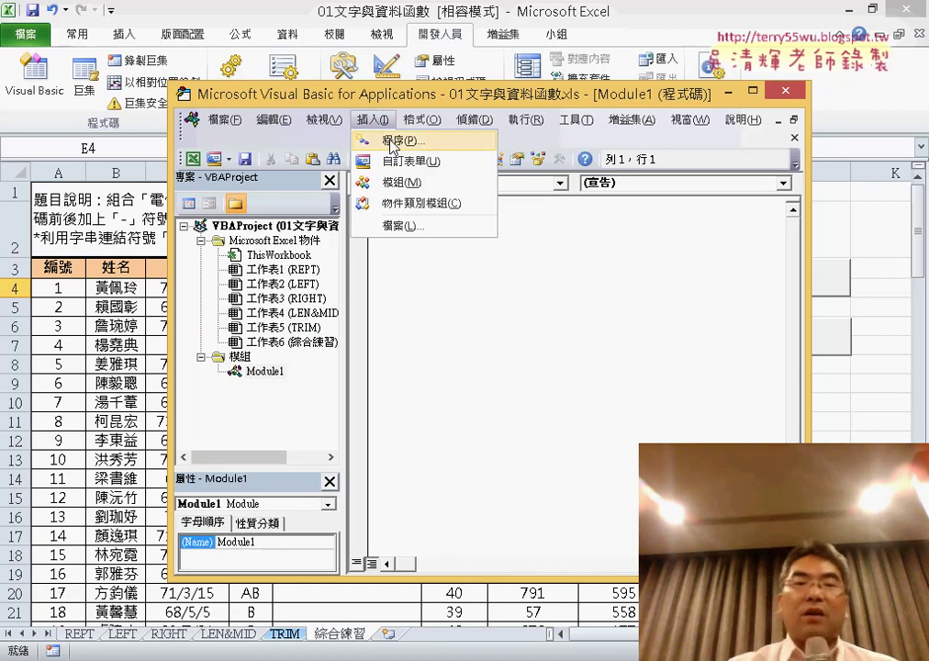
Use Insert > Procedure to create Public Sub 門號 in Module1
click(393, 142)
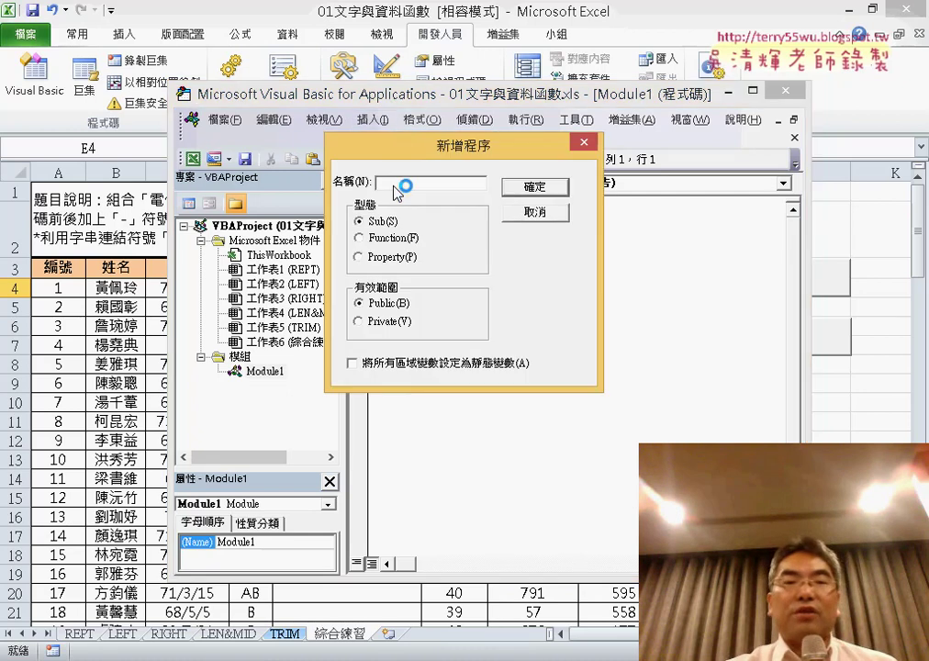
drag(320, 111, 240, 158)
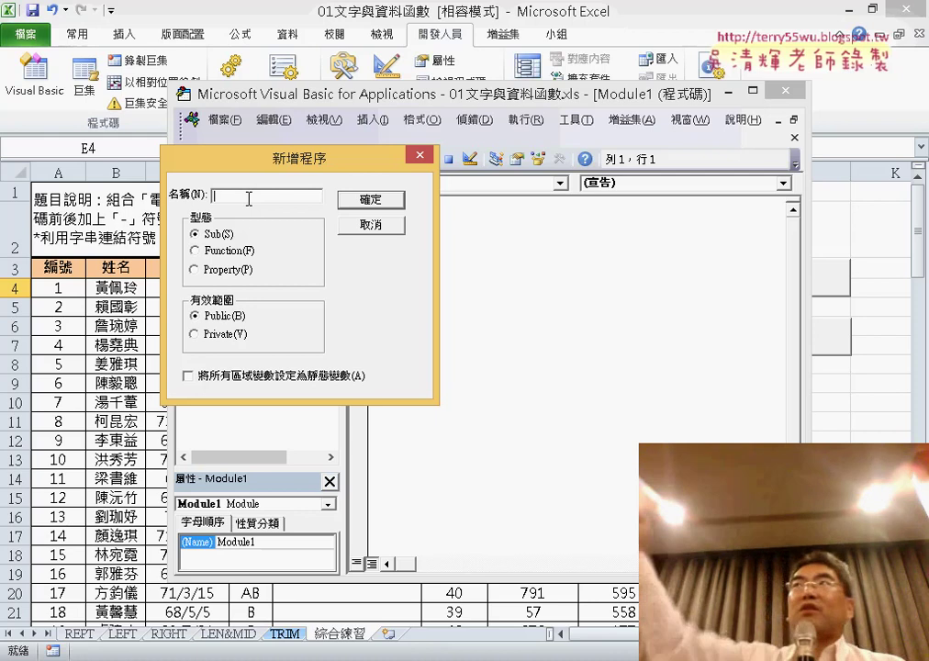
text(ㄇㄣ)
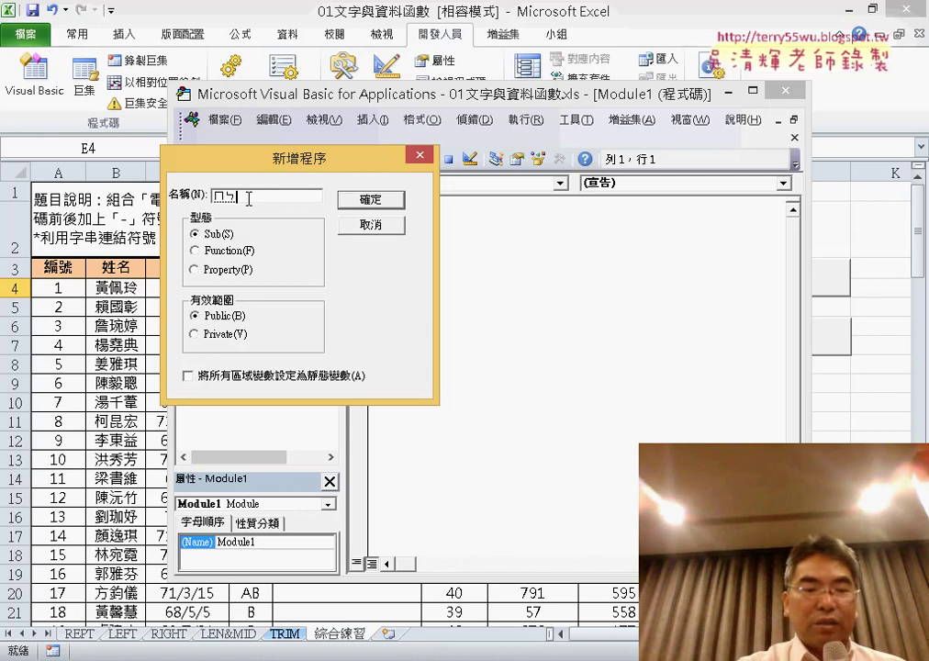
text(7)
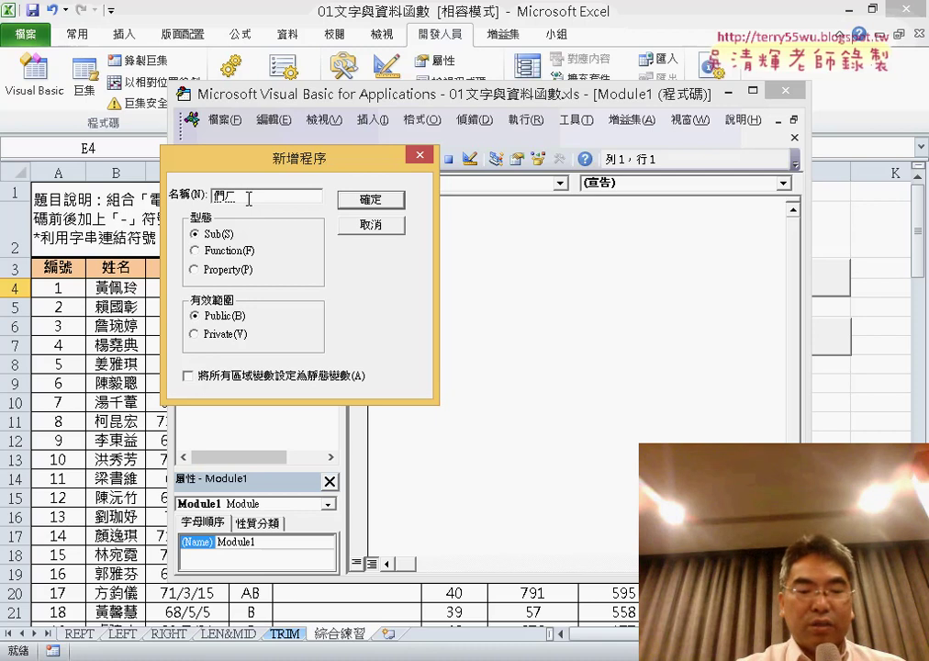
text(4)
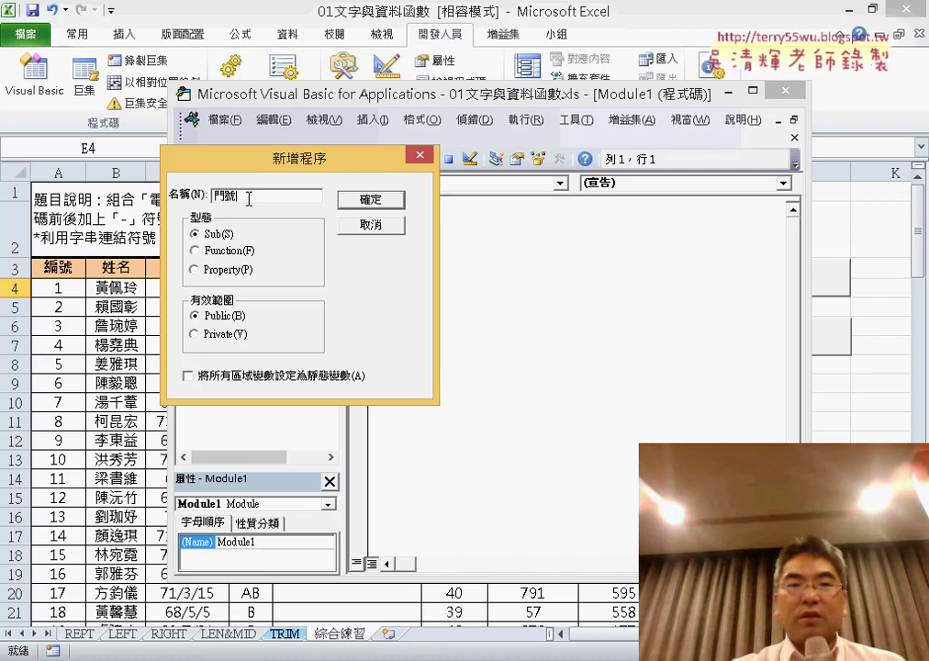
click(367, 204)
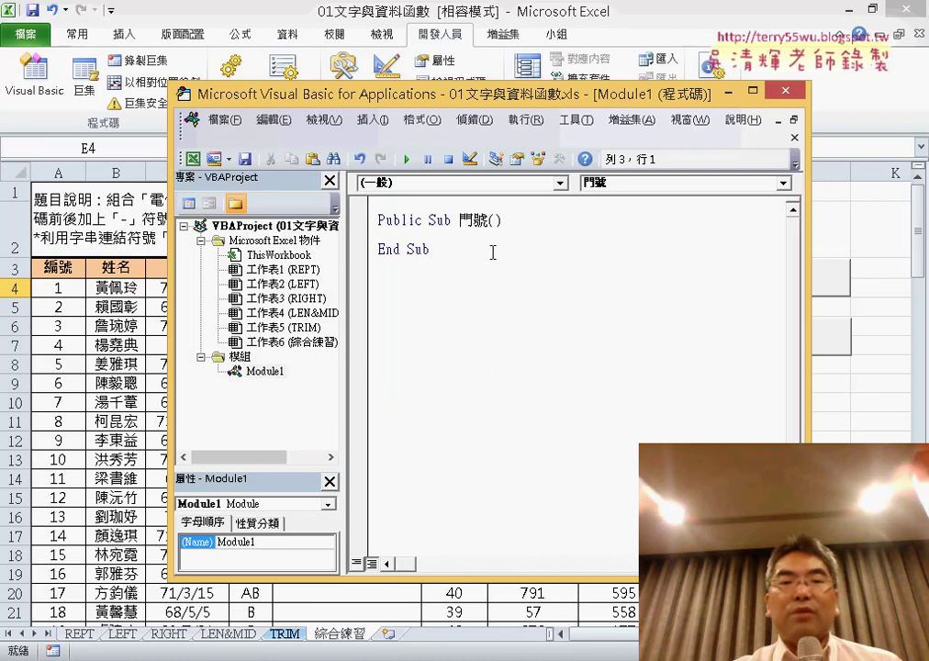
click(434, 220)
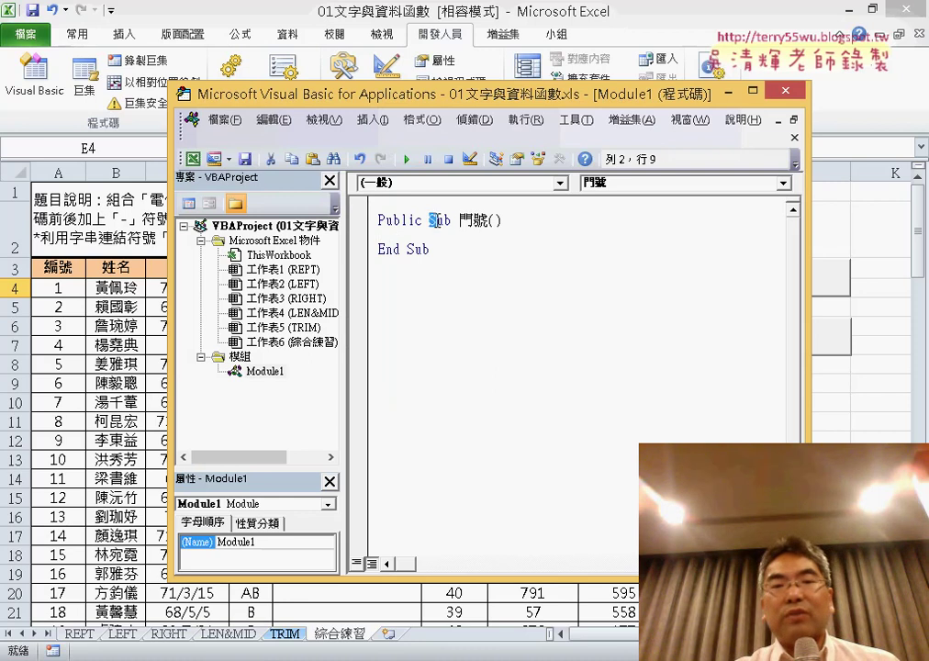
double_click(434, 220)
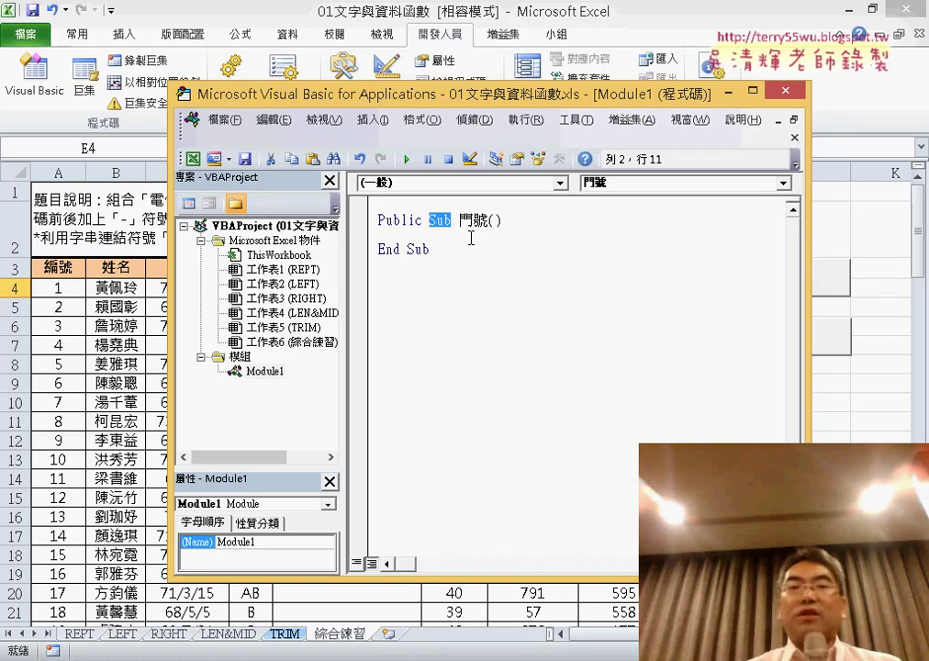
click(473, 238)
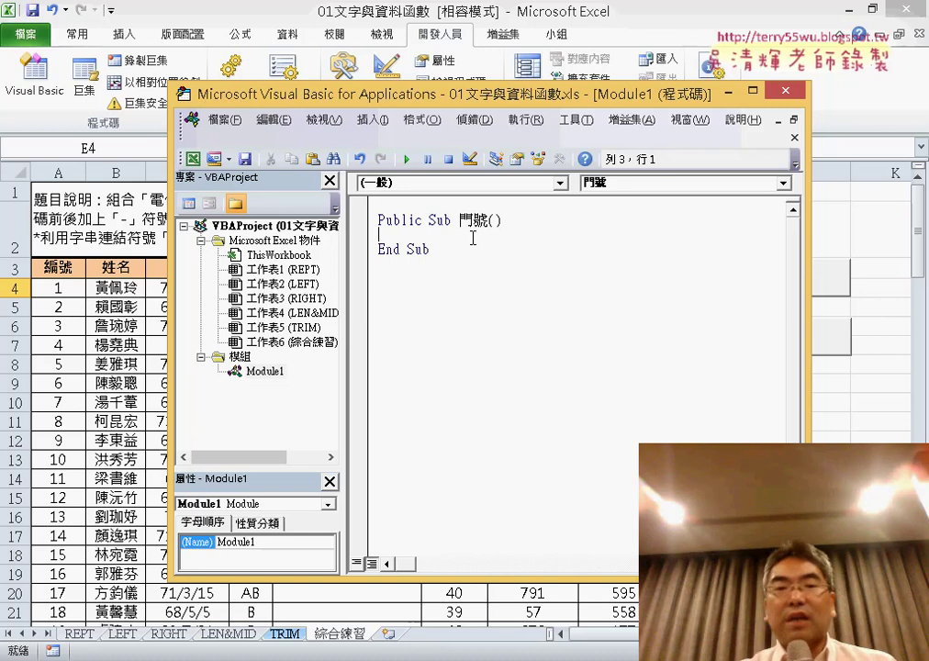
double_click(424, 220)
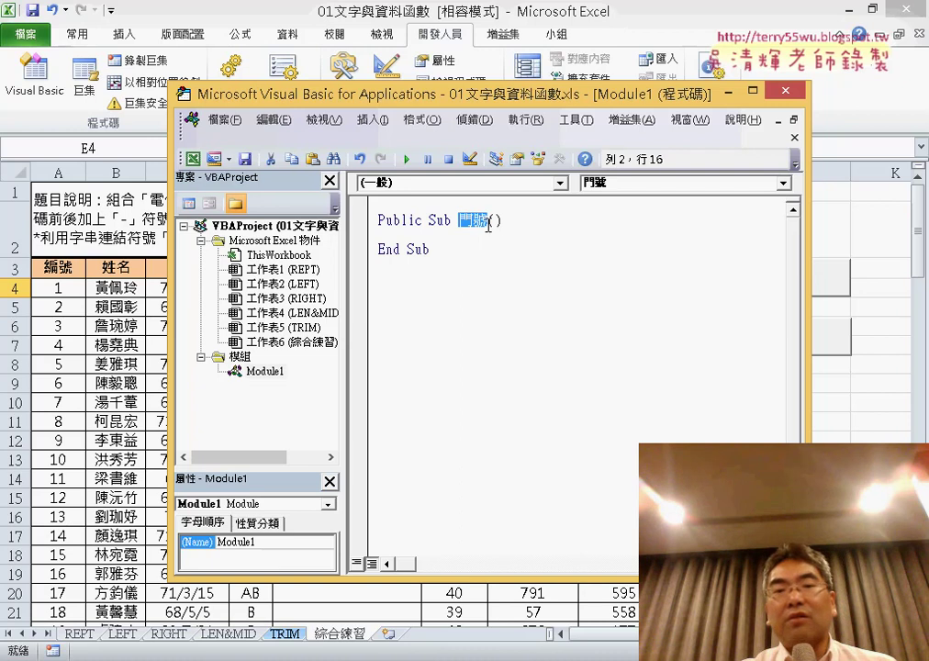
drag(502, 221, 489, 220)
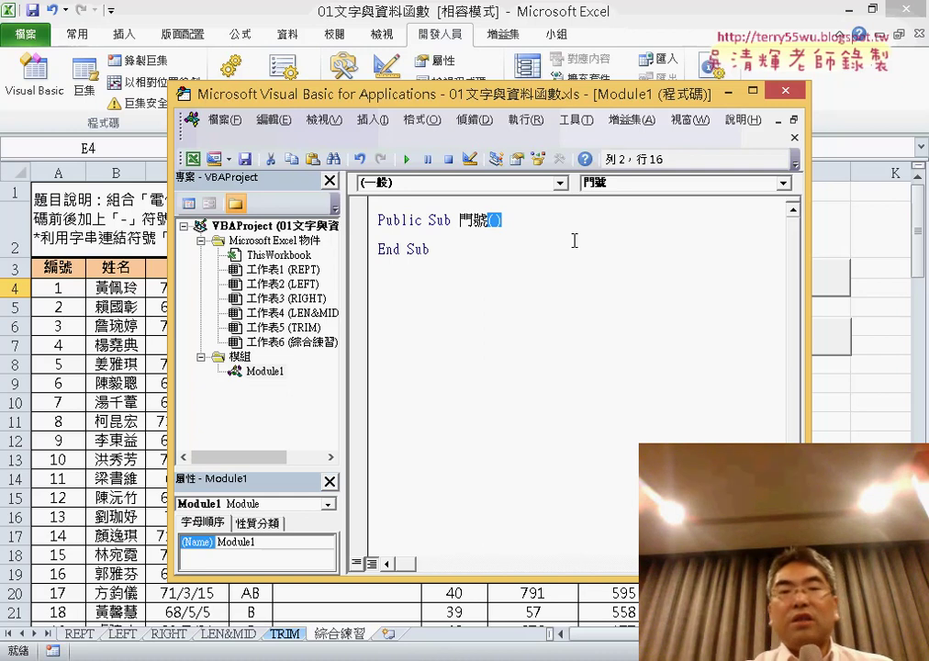
drag(367, 249, 367, 233)
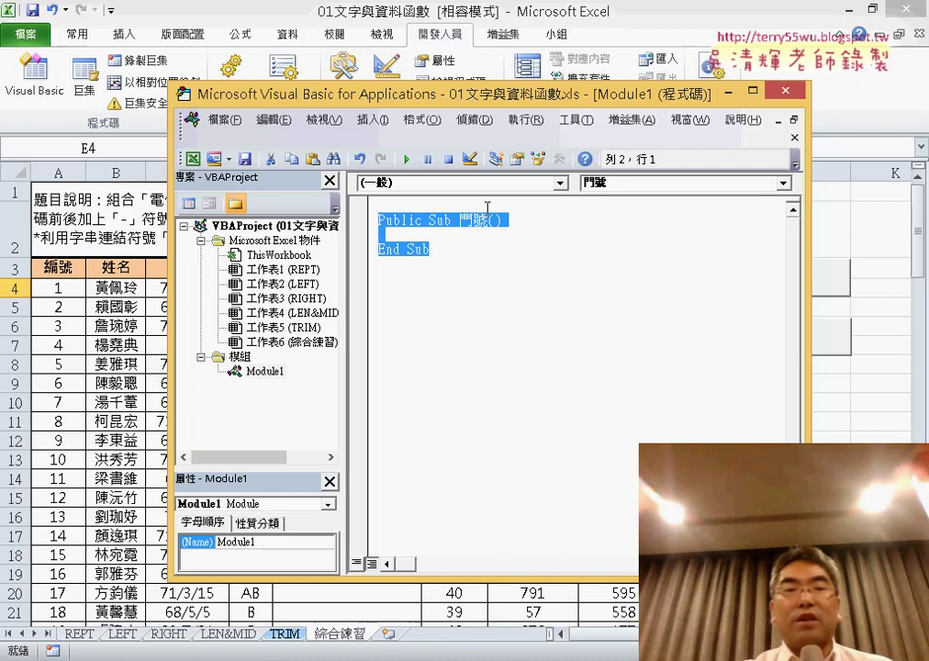
click(477, 270)
drag(426, 258, 380, 257)
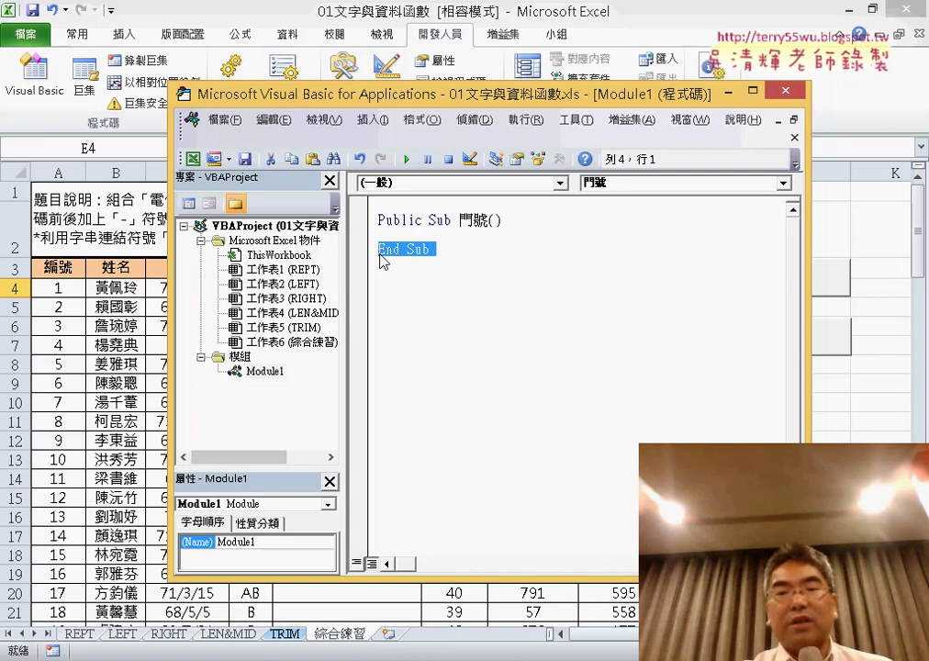
key(Delete)
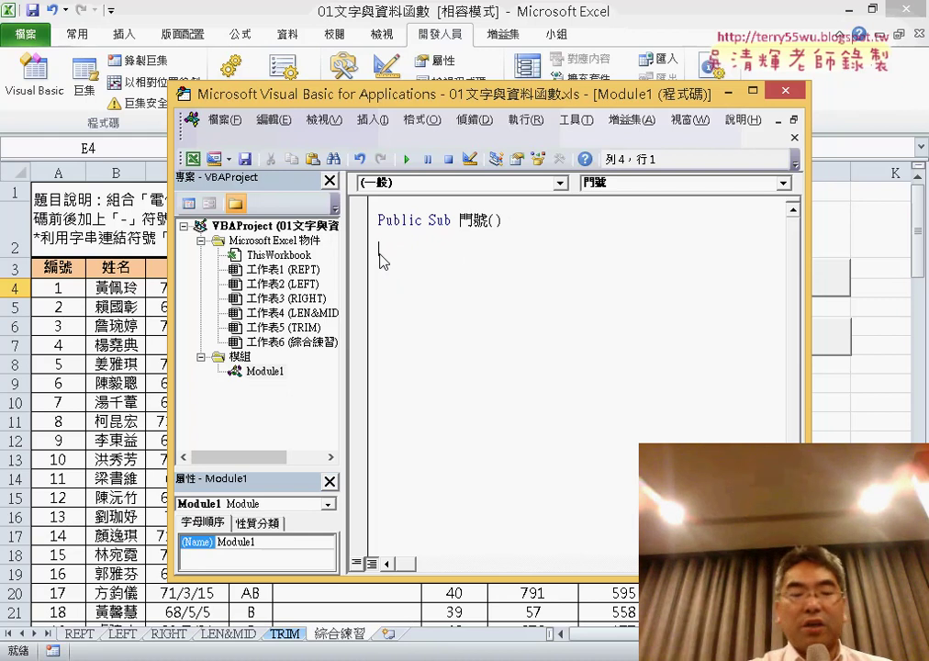
key(ctrl+z)
key(Up)
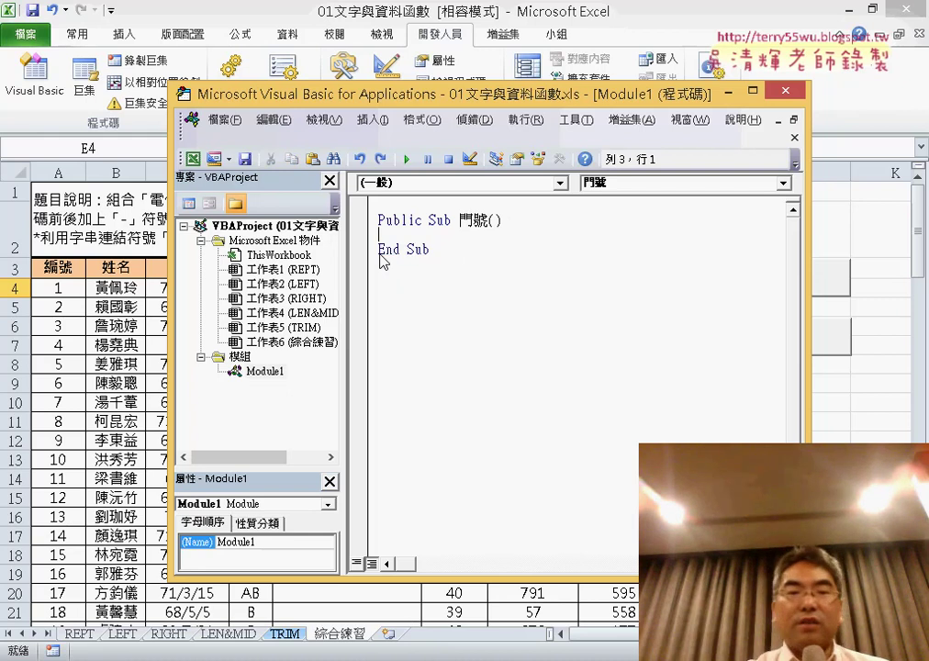
key(Tab)
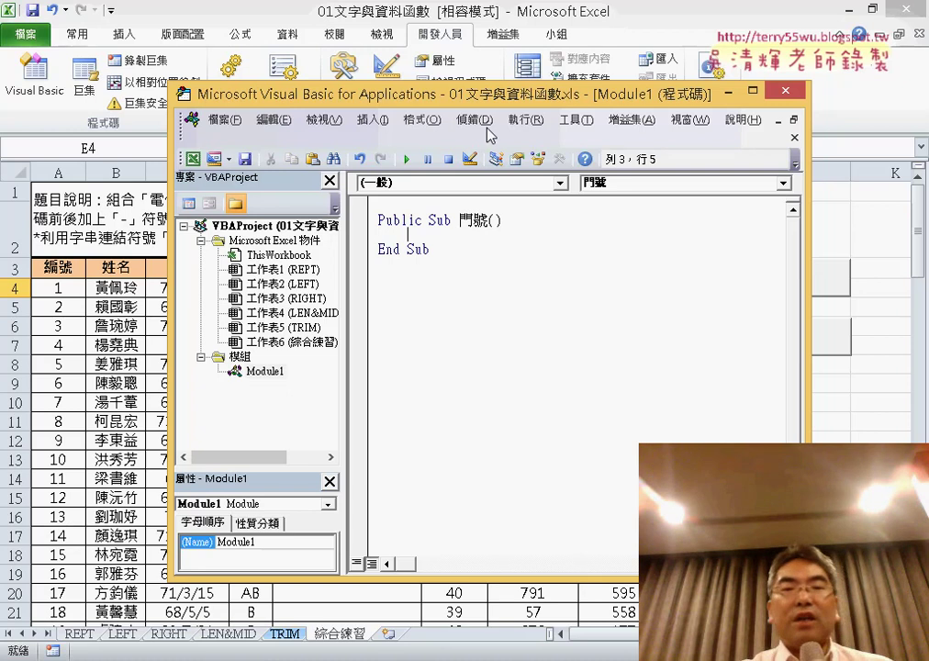
Type cells(4,"E")= as the first line inside the 門號 Sub, with the sheet visible
mouse_move(470, 96)
mouse_down()
mouse_move(447, 386)
mouse_move(452, 338)
mouse_up()
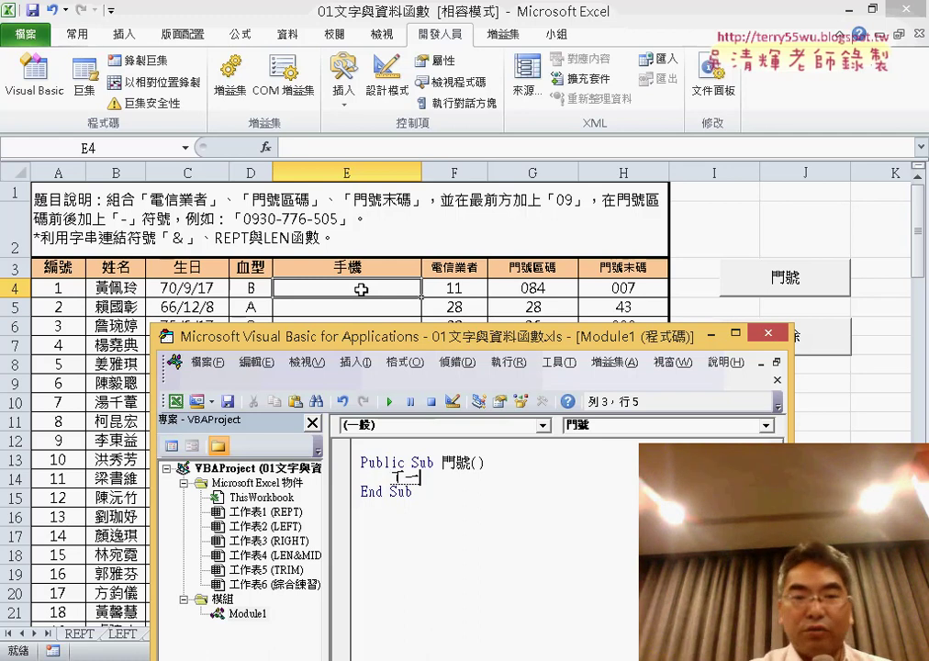
text(ce)
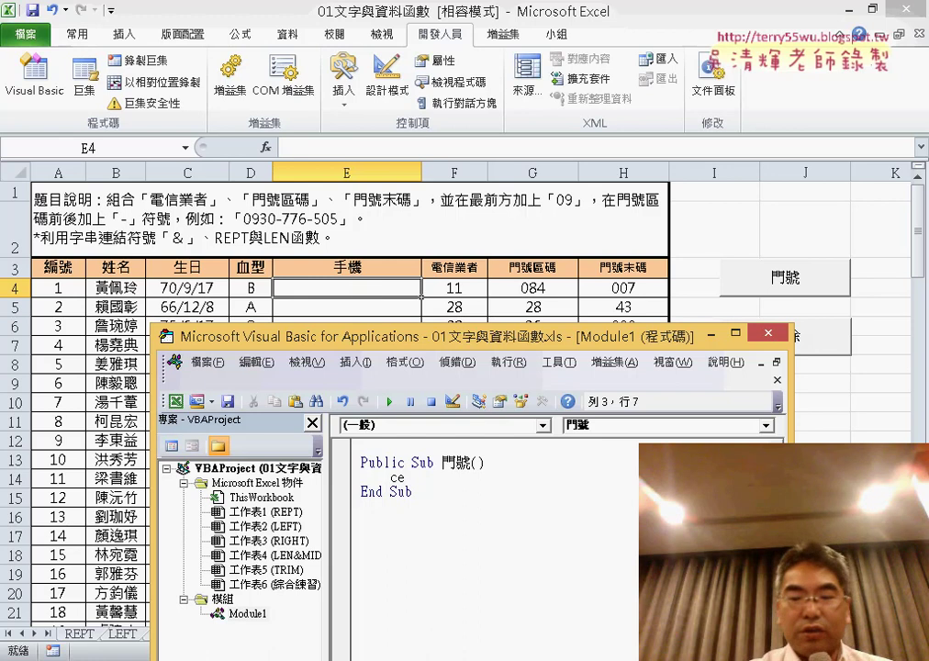
text(lls)
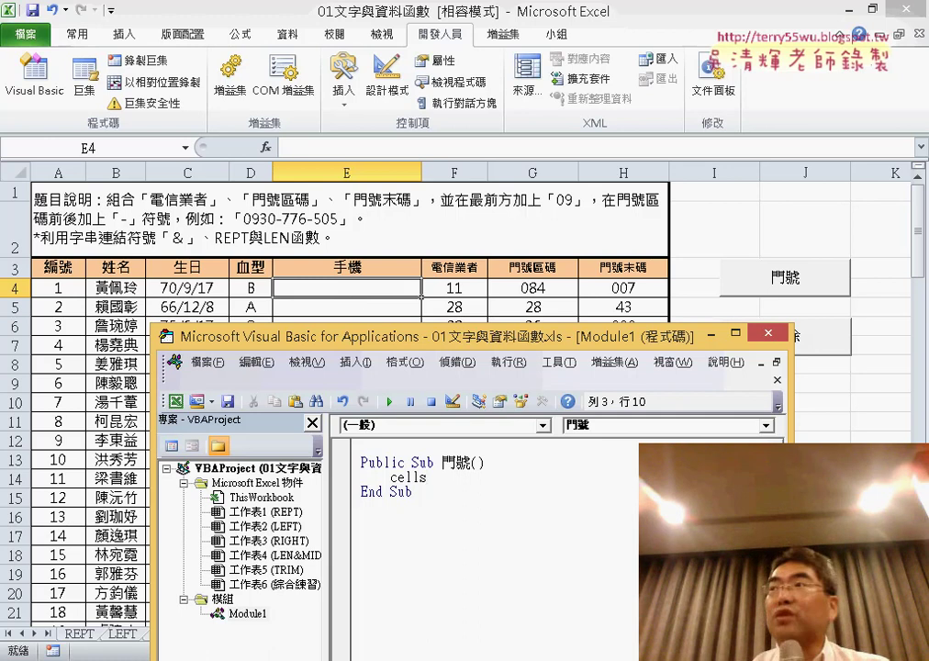
text(()
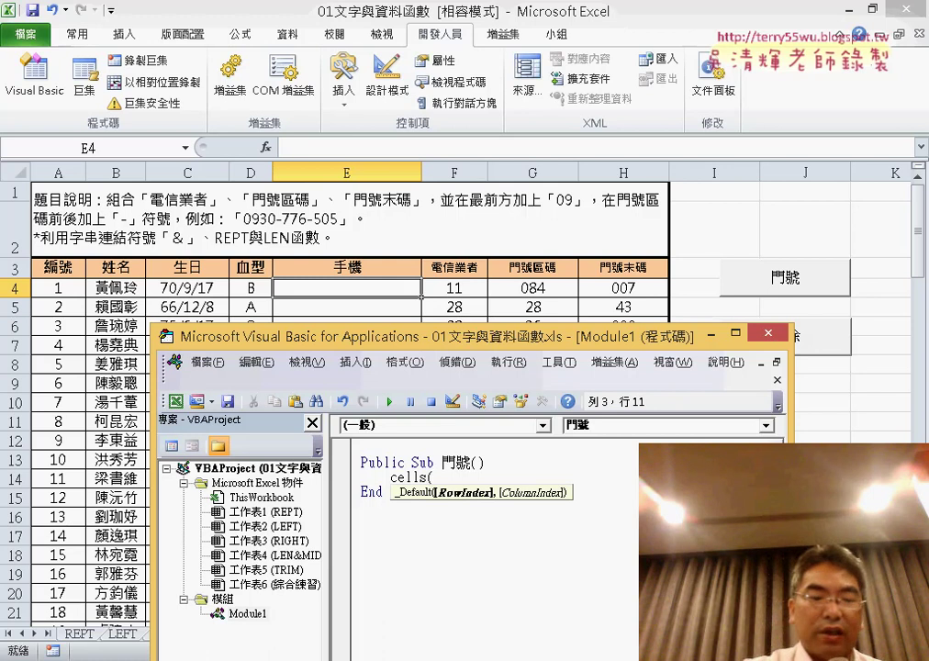
text(4,"E")
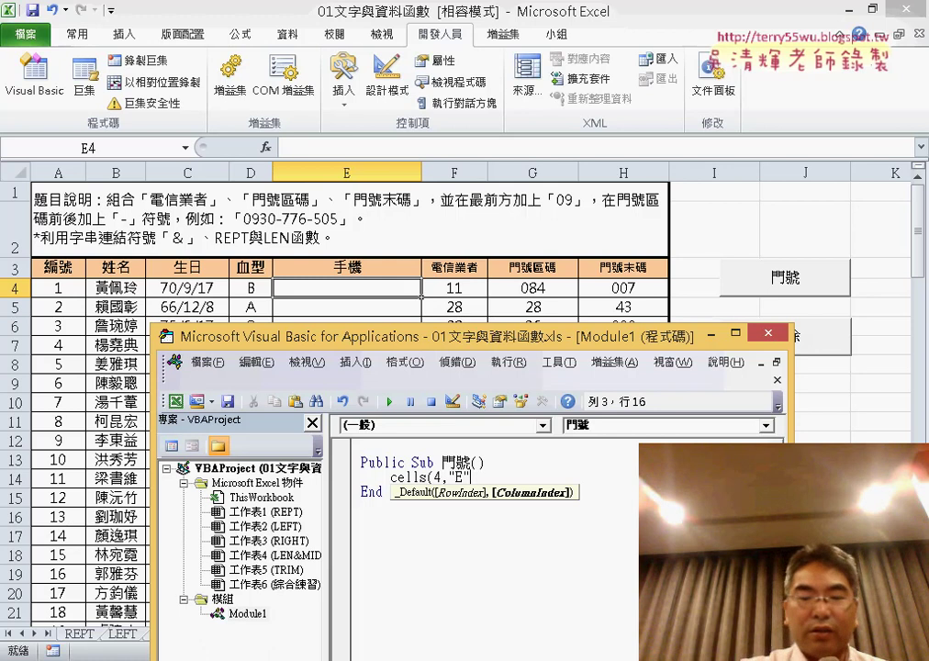
text()=)
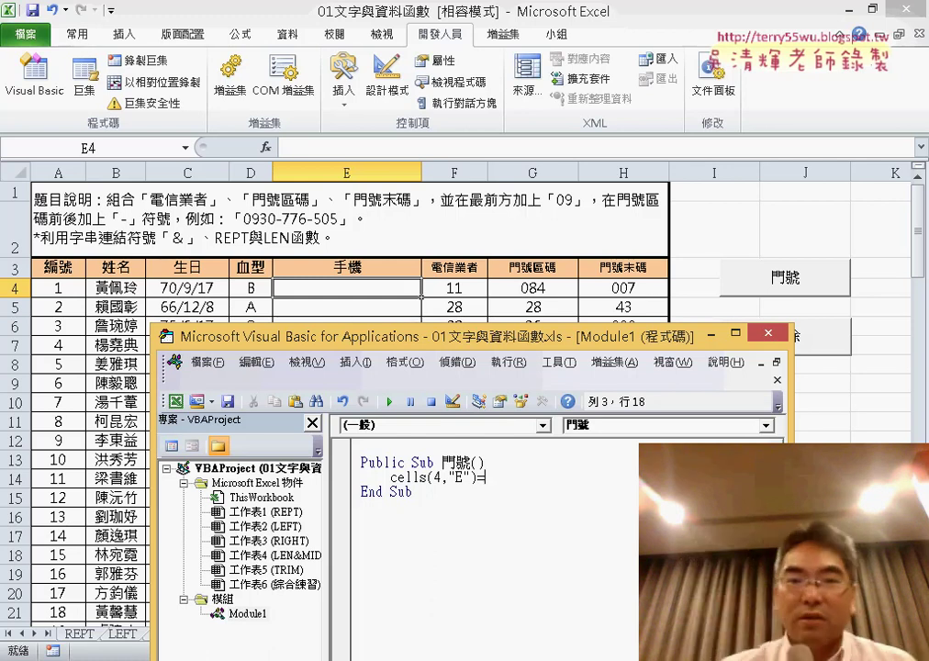
drag(578, 336, 576, 96)
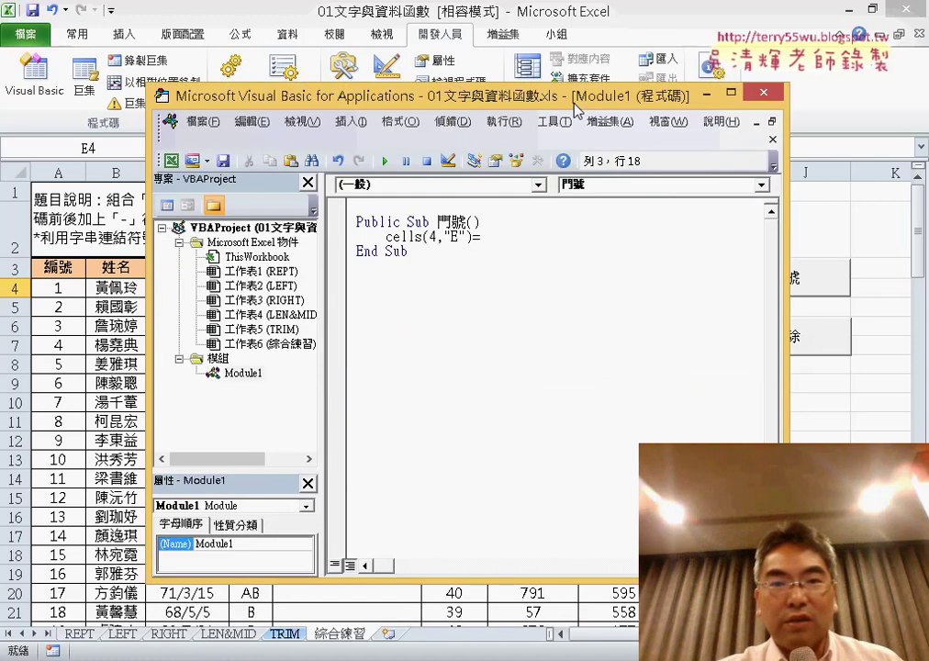
Increase the code font size on the 撰寫風格 tab of Tools > Options
click(554, 121)
click(591, 208)
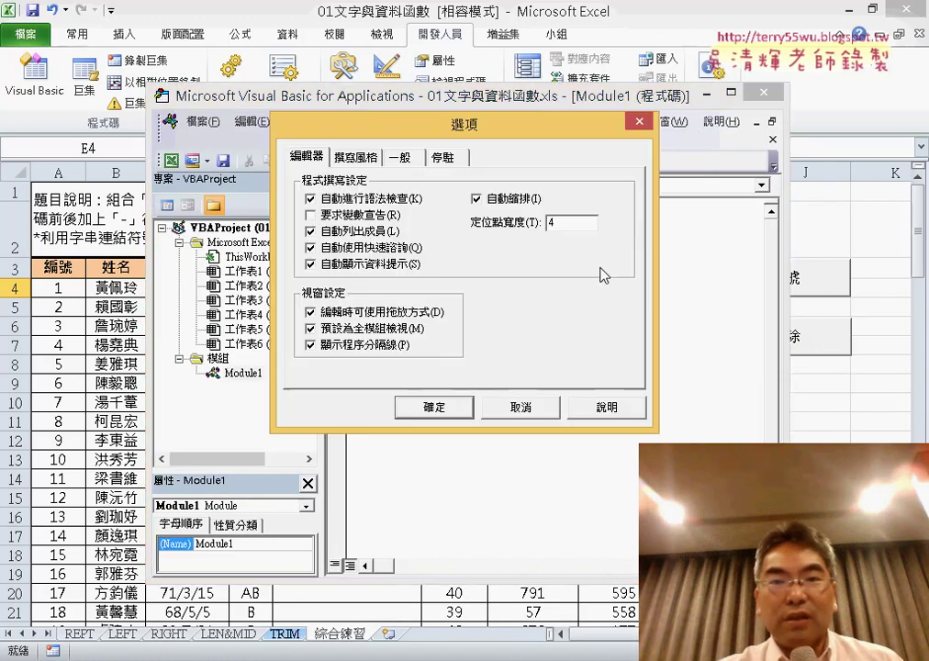
click(355, 160)
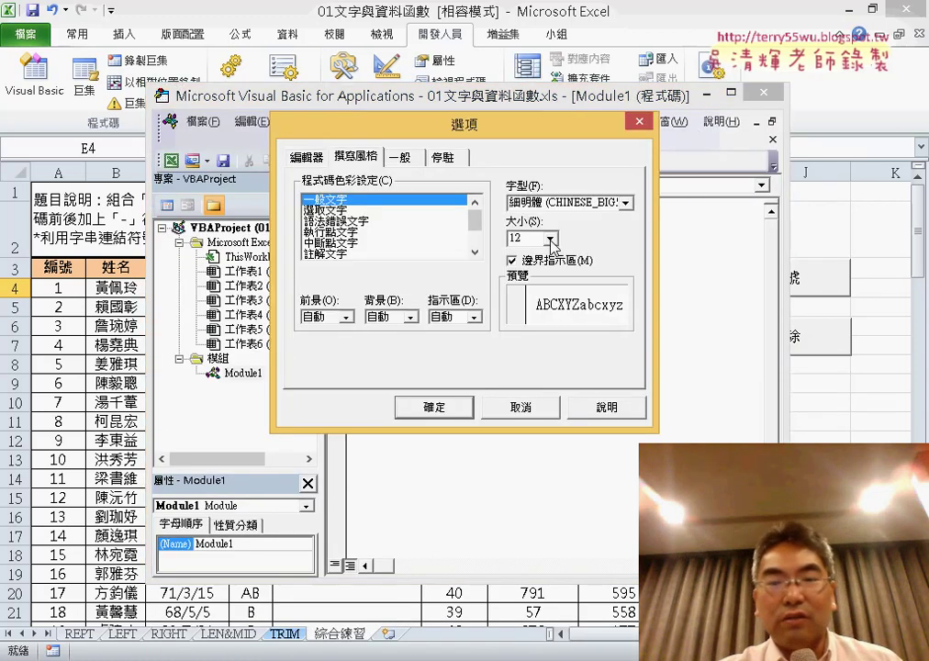
click(550, 239)
click(516, 286)
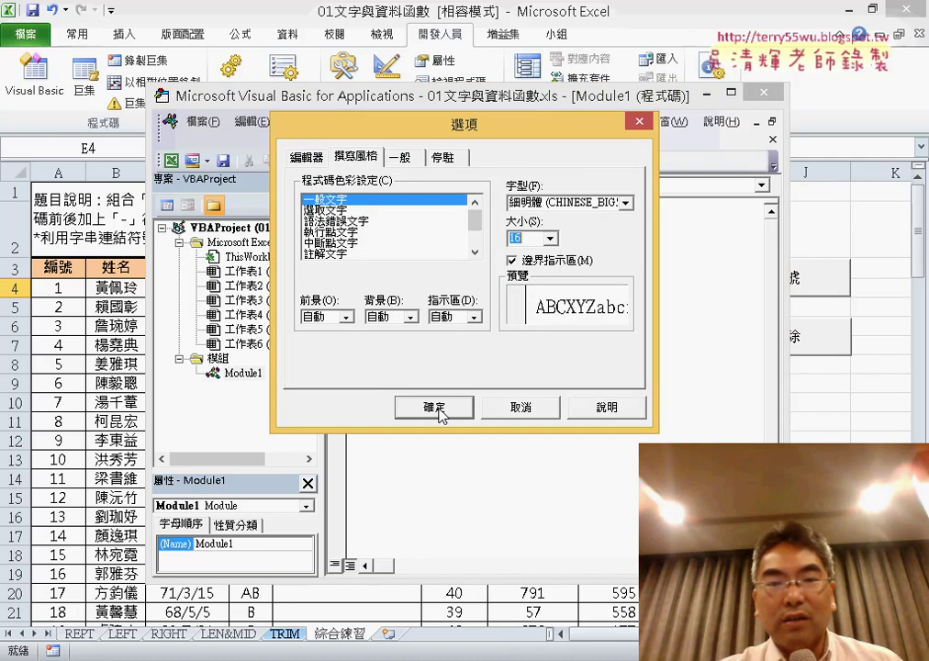
click(434, 407)
Widen and reposition the VBA editor window, then switch to the Google Docs reference
drag(471, 96, 386, 79)
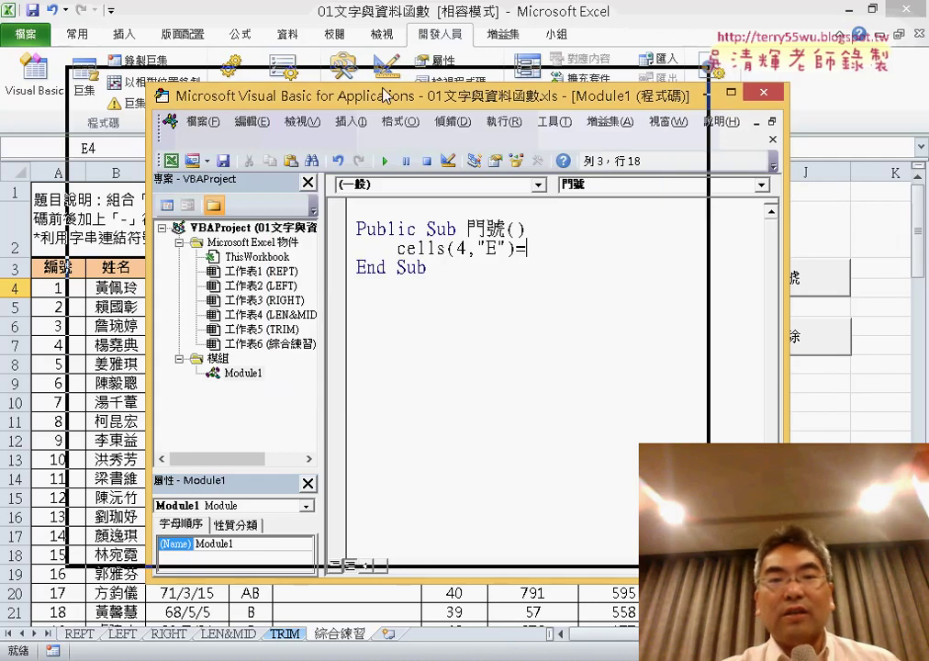
drag(313, 231, 364, 232)
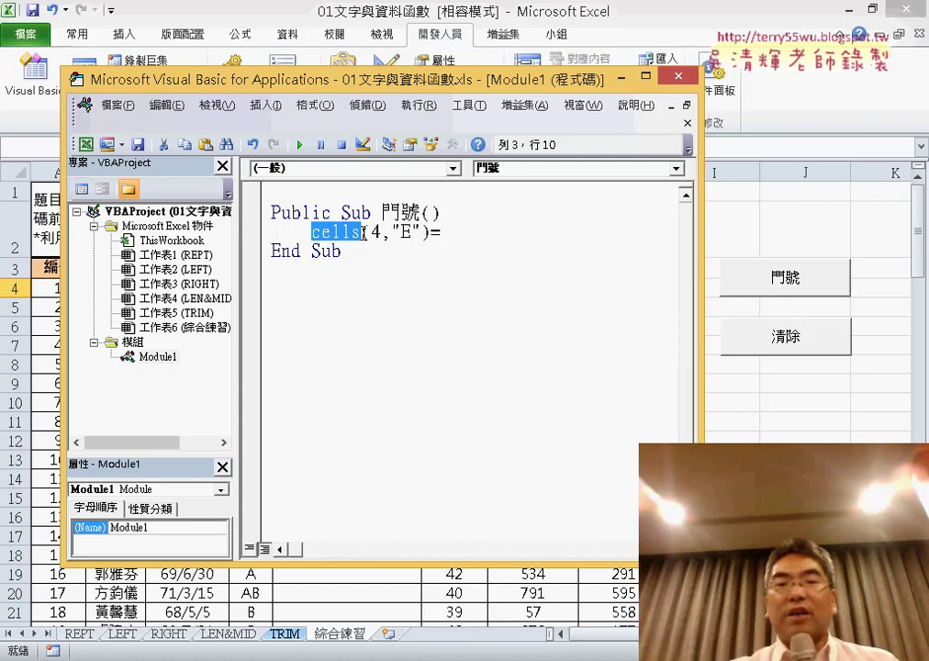
click(496, 232)
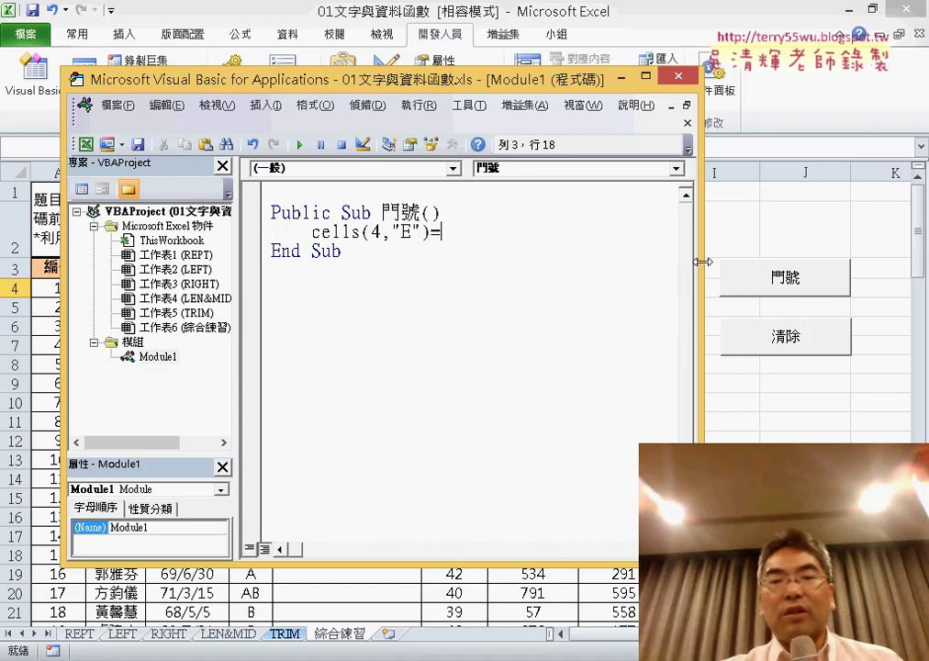
drag(698, 269, 879, 269)
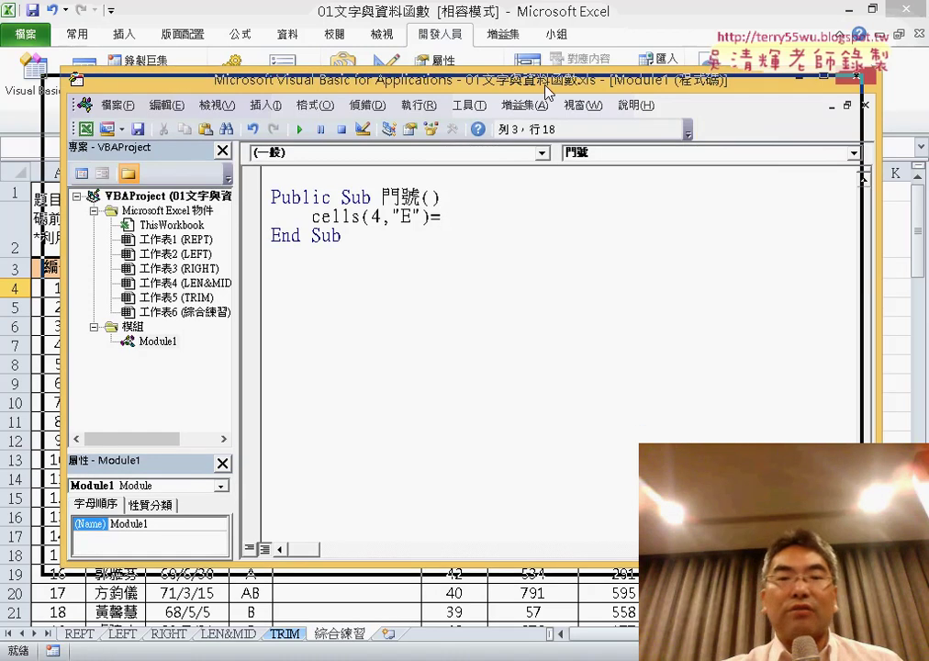
drag(579, 89, 529, 107)
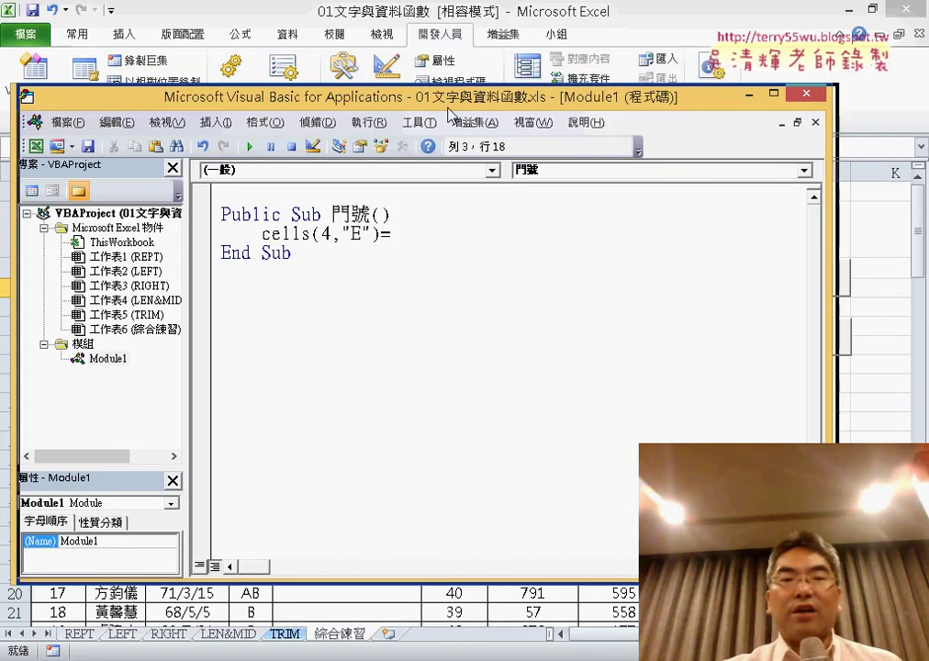
drag(338, 95, 371, 123)
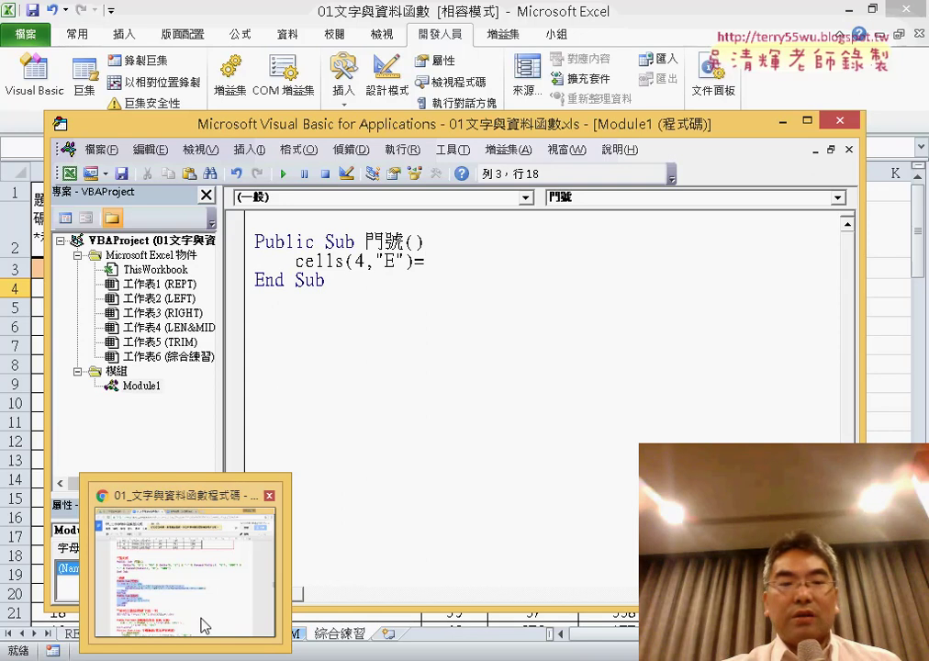
click(201, 622)
Scroll the reference doc up to 方法2, select its TEXT function, then minimize Chrome
scroll(312, 382, up, 5)
scroll(312, 381, up, 5)
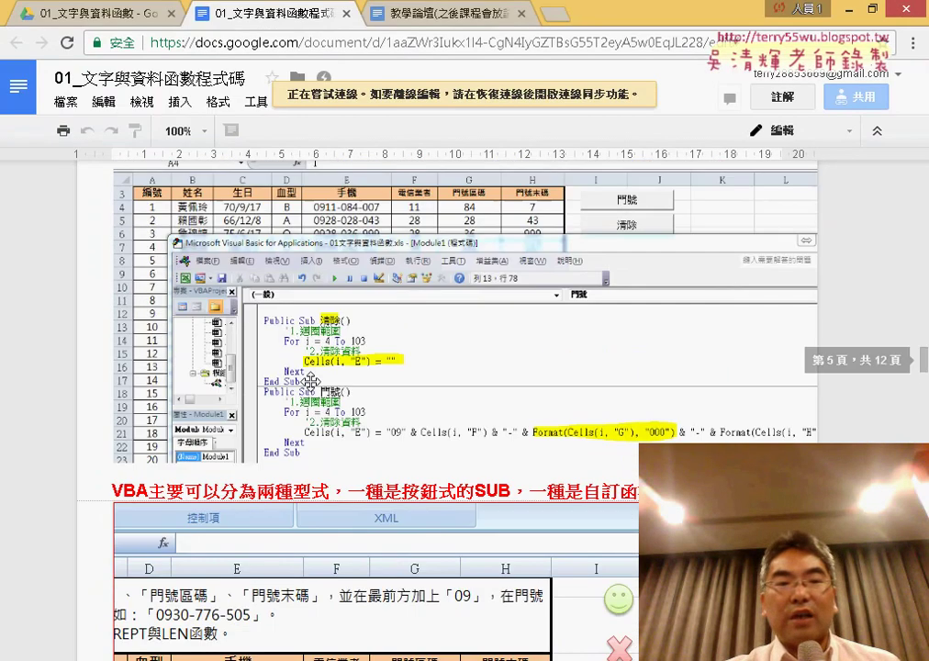
scroll(312, 381, up, 5)
scroll(310, 382, up, 5)
scroll(310, 382, up, 3)
scroll(310, 382, up, 3)
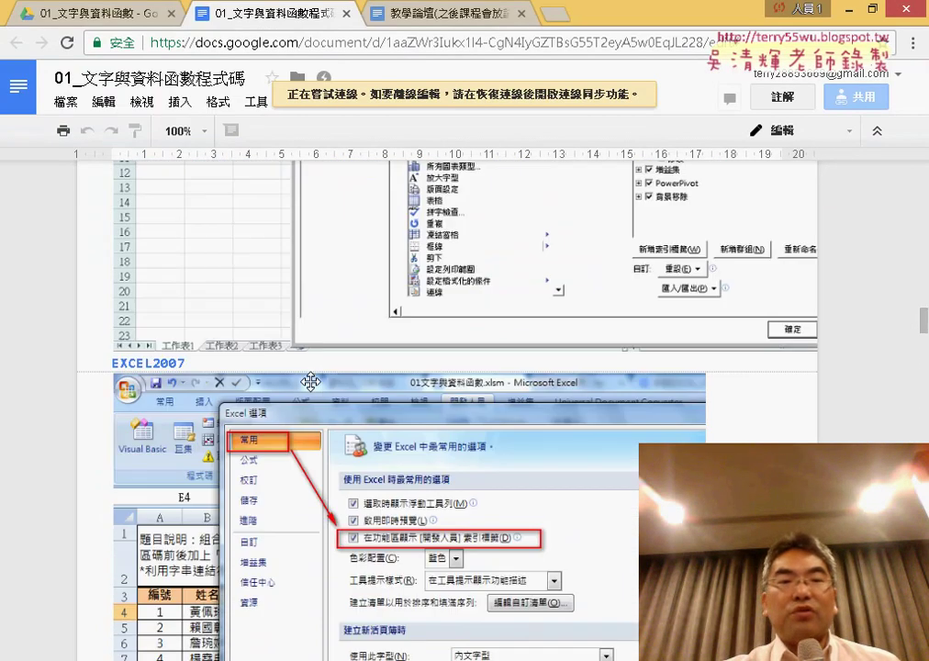
scroll(310, 381, up, 3)
scroll(310, 382, up, 3)
scroll(311, 381, up, 5)
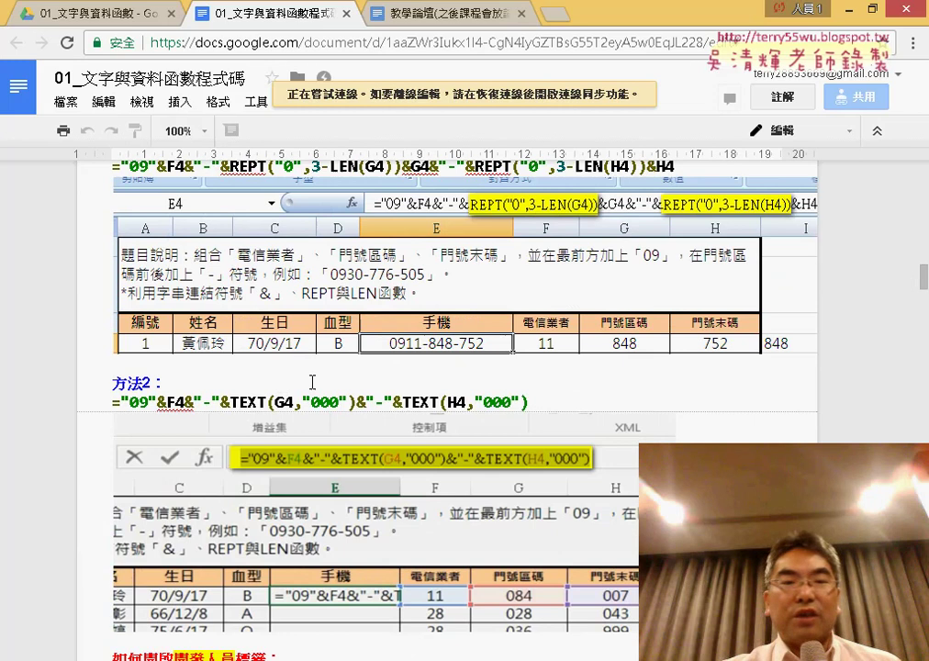
double_click(244, 403)
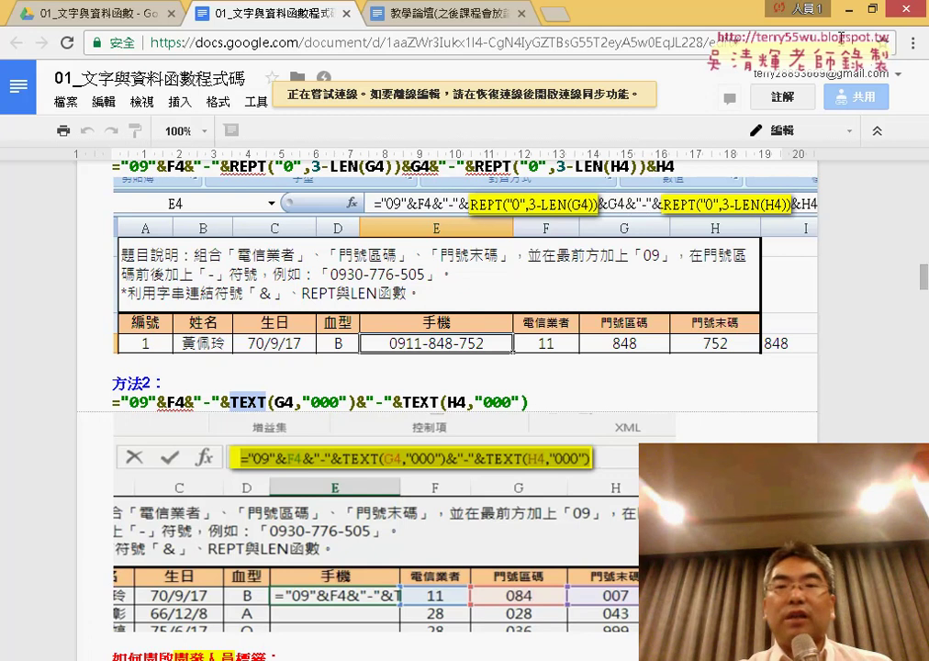
click(874, 8)
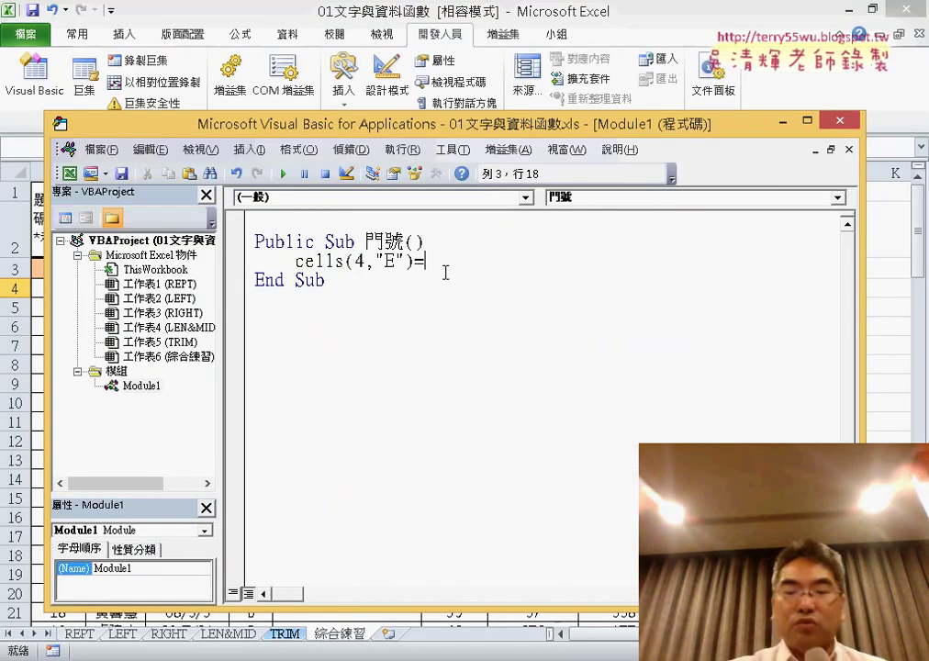
Complete the line as Cells(4, "E") = "09" & Cells(4, "F") and commit it
text(")
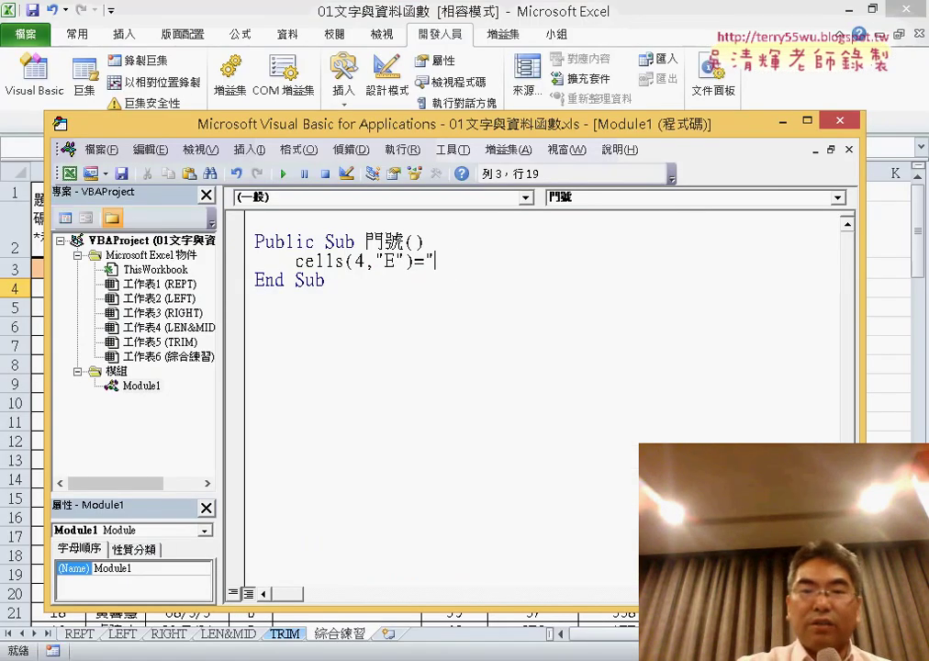
text(09")
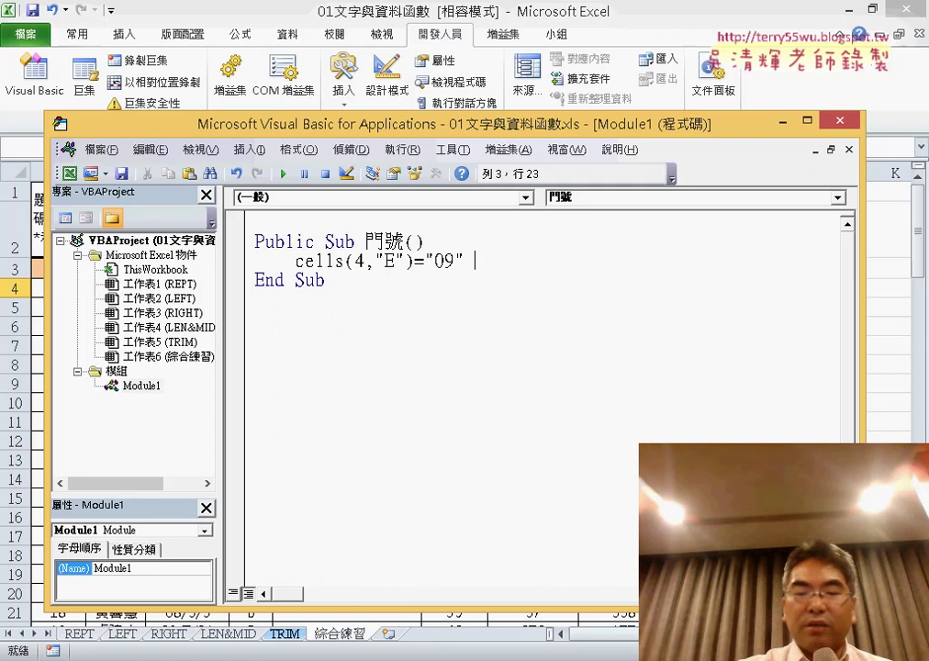
text( &)
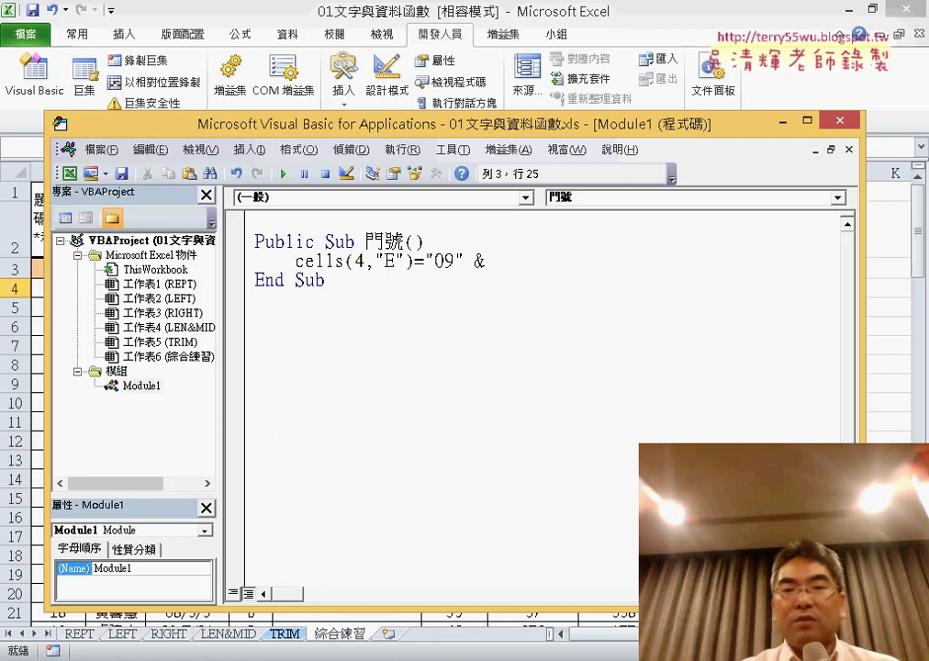
mouse_move(477, 260)
mouse_down()
mouse_move(457, 260)
mouse_move(499, 261)
mouse_up()
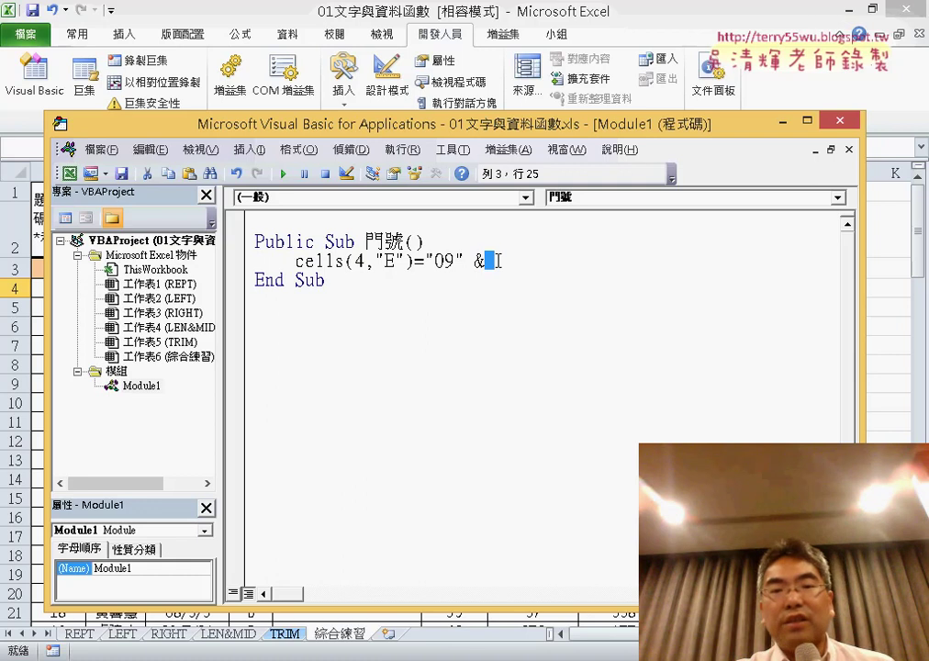
click(498, 262)
drag(521, 129, 544, 349)
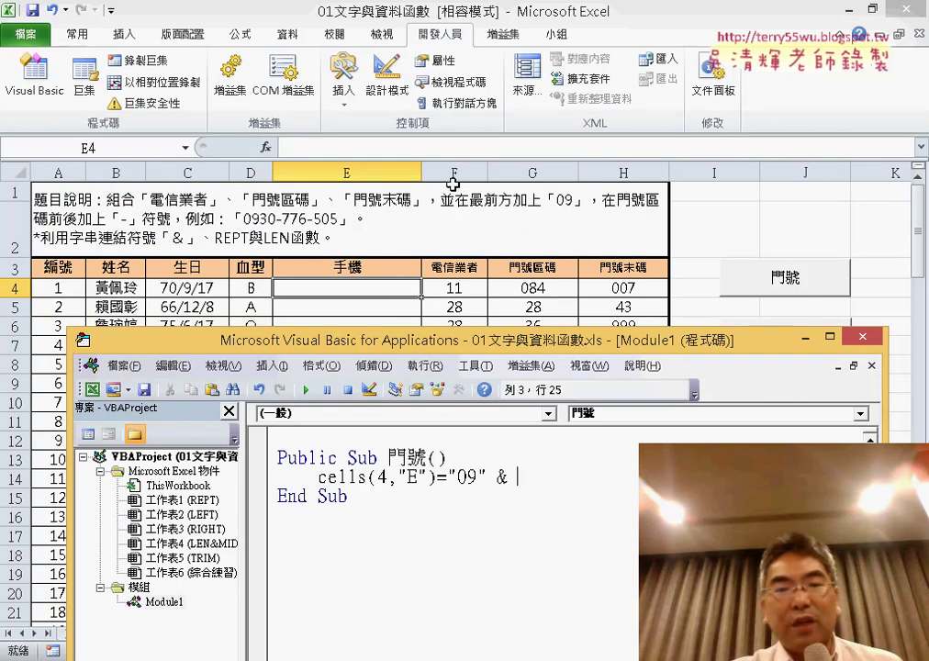
drag(319, 477, 437, 477)
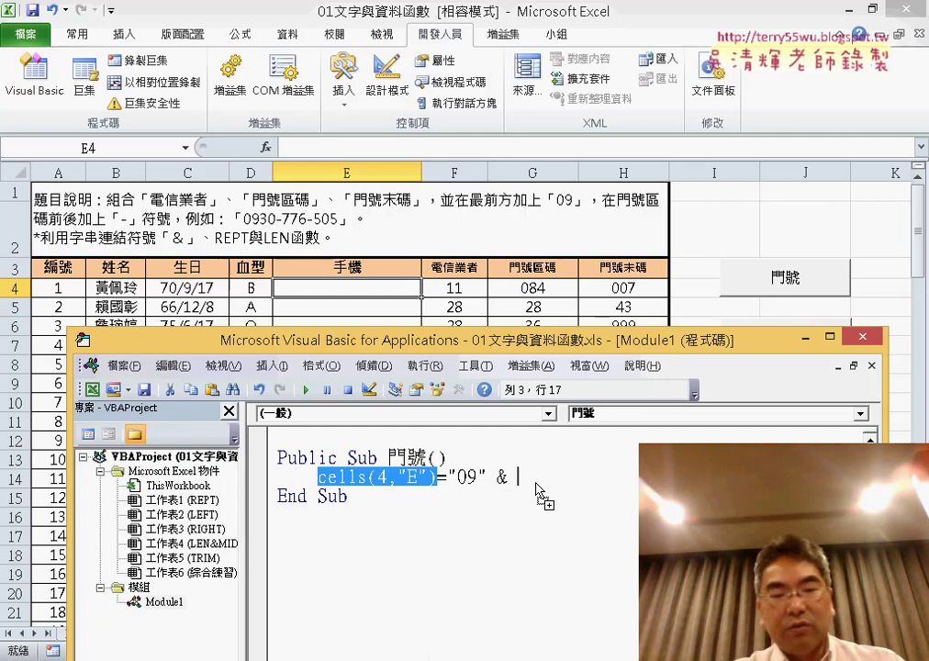
drag(496, 483, 532, 487)
double_click(610, 478)
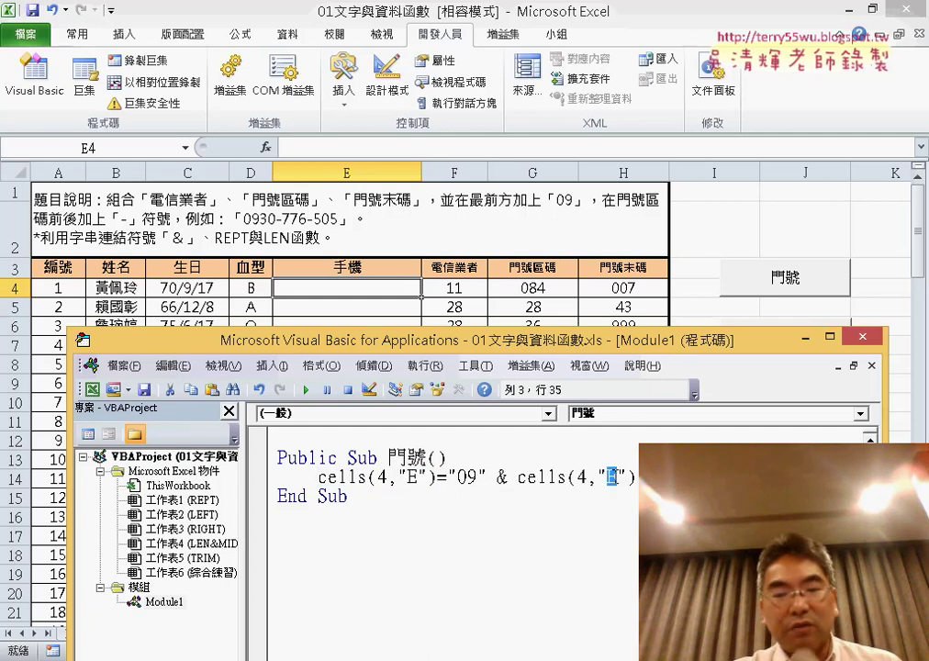
text(F)
key(End)
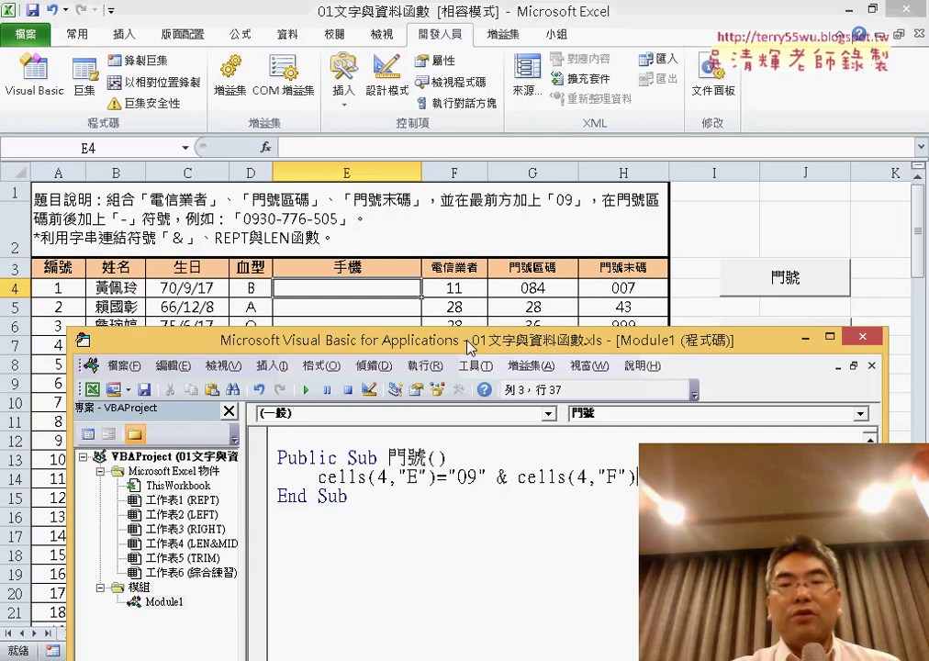
click(576, 552)
click(672, 476)
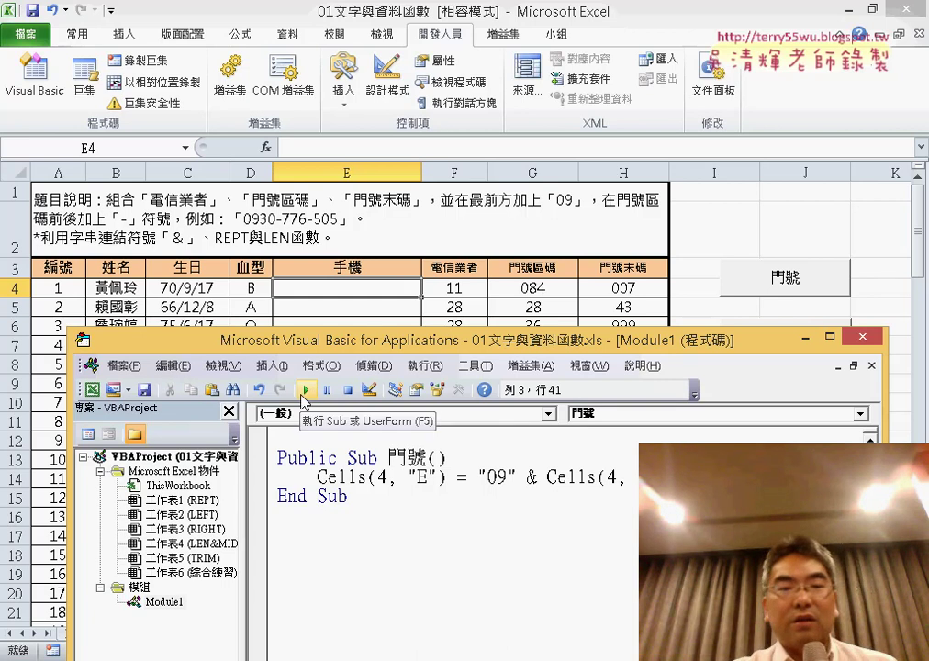
Run 門號, append & "-" to the Cells line, and rerun so E4 shows 0911-
click(304, 400)
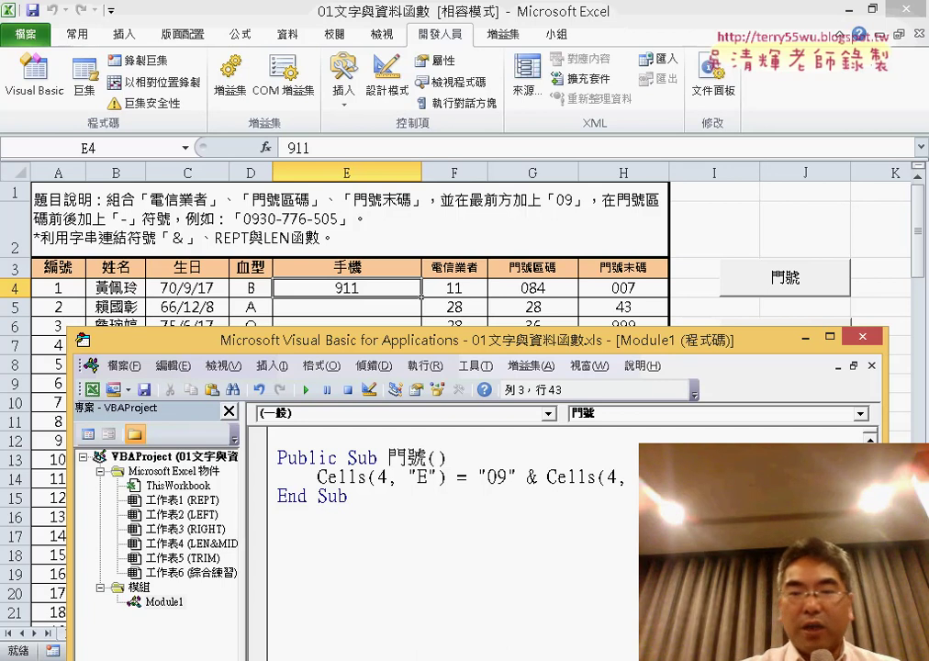
text(")
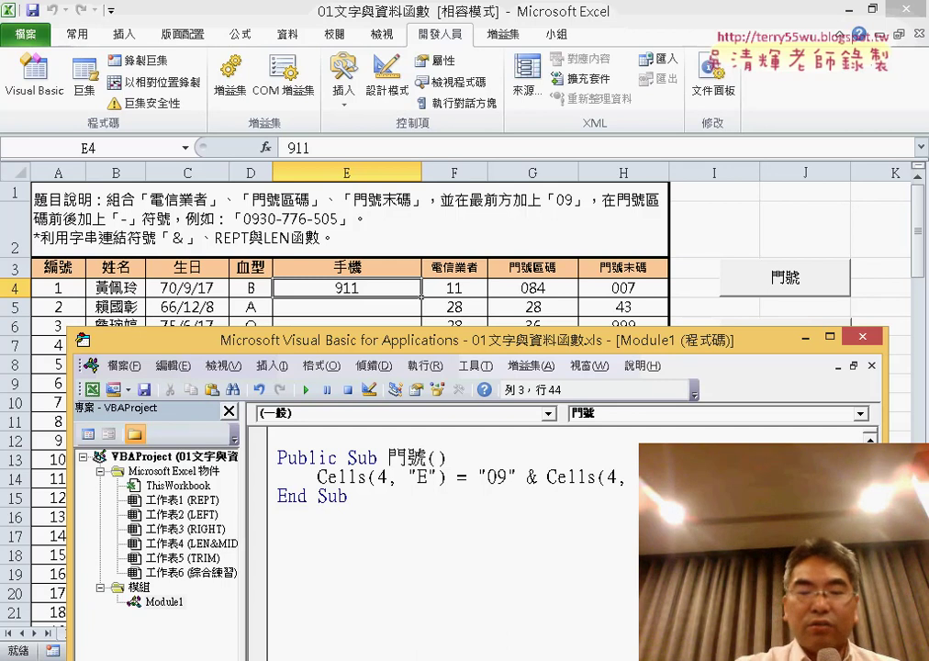
text(-)
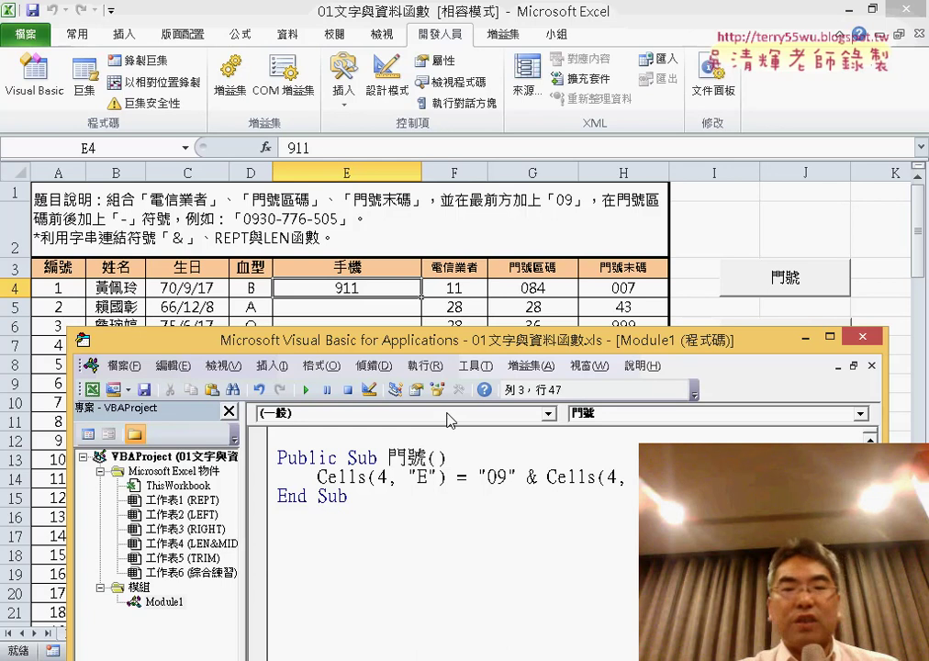
click(306, 389)
drag(366, 340, 298, 343)
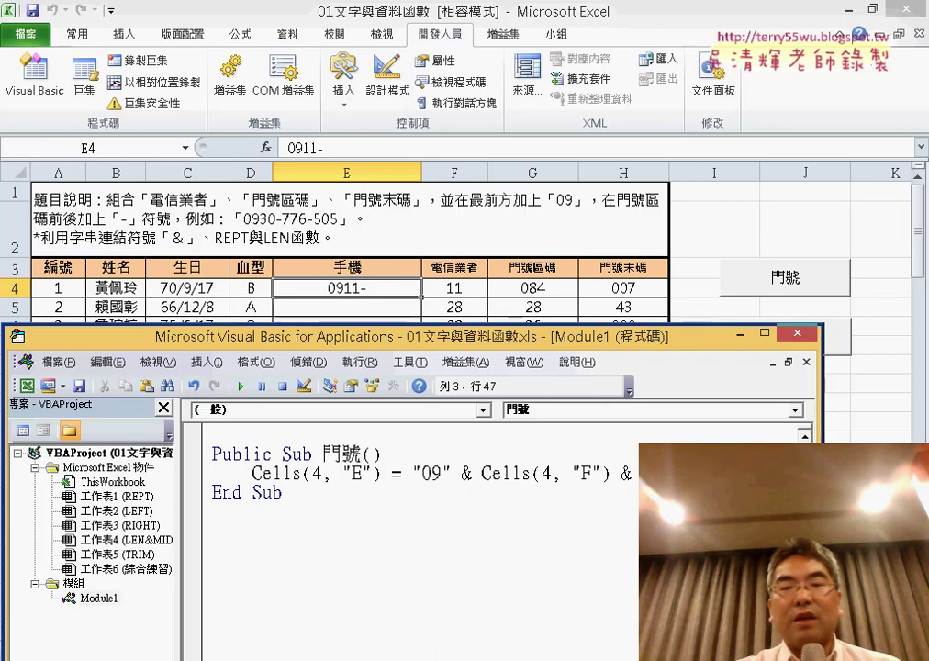
drag(822, 367, 902, 367)
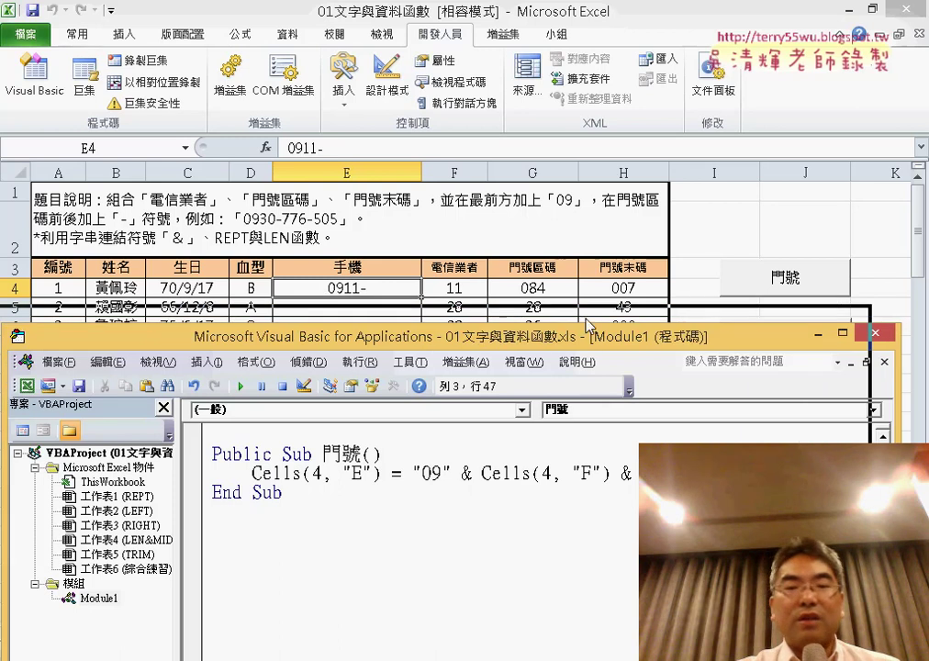
Append & Cells(4, "G") to the E4 statement and run 門號, so E4 reads 0911-84
drag(646, 356, 553, 331)
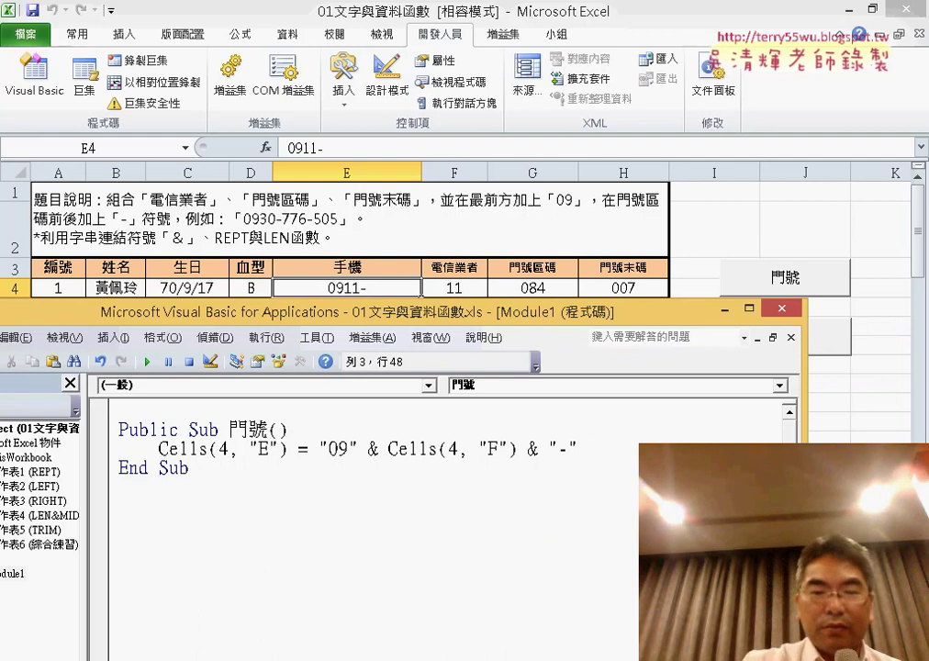
text(&)
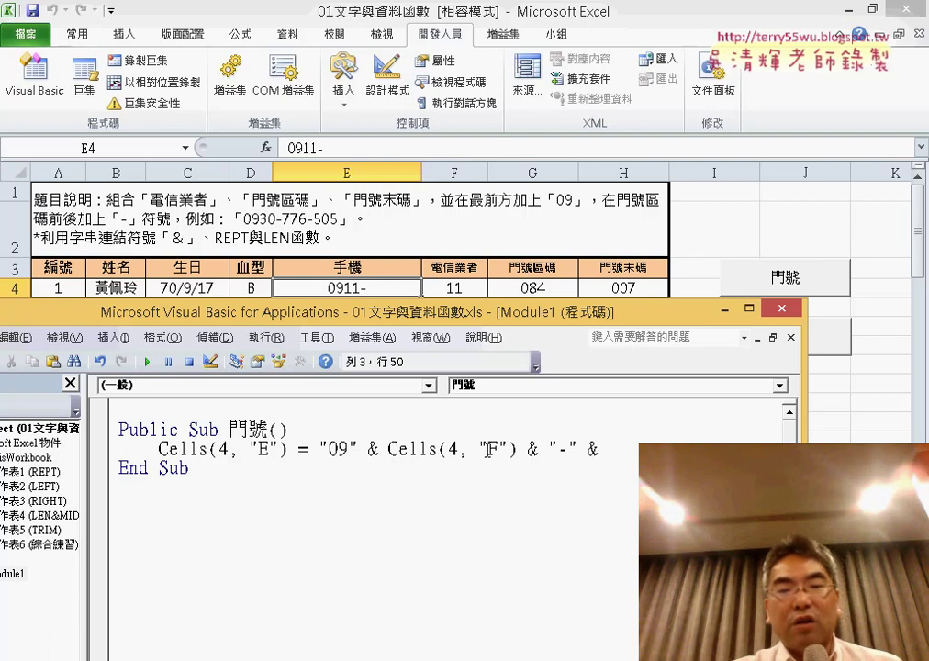
drag(519, 449, 389, 449)
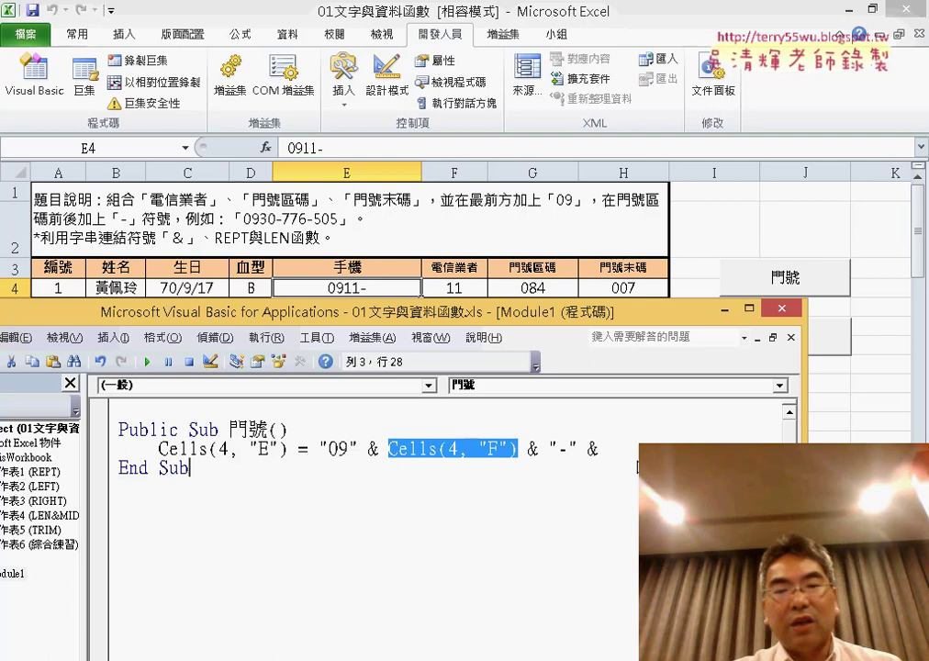
key(ctrl+c)
click(608, 449)
key(ctrl+v)
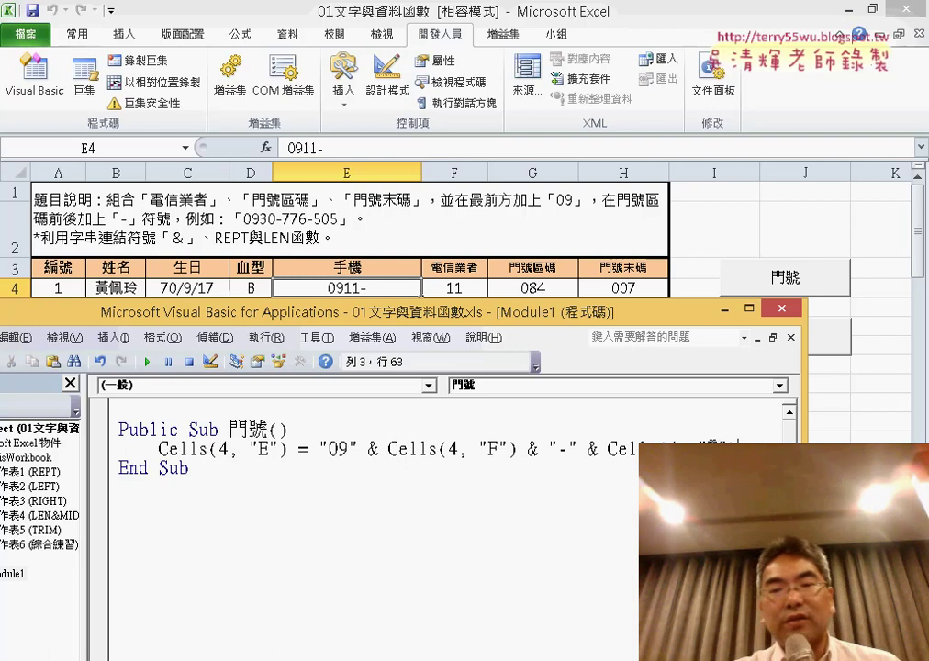
key(Left)
key(Left)
key(BackSpace)
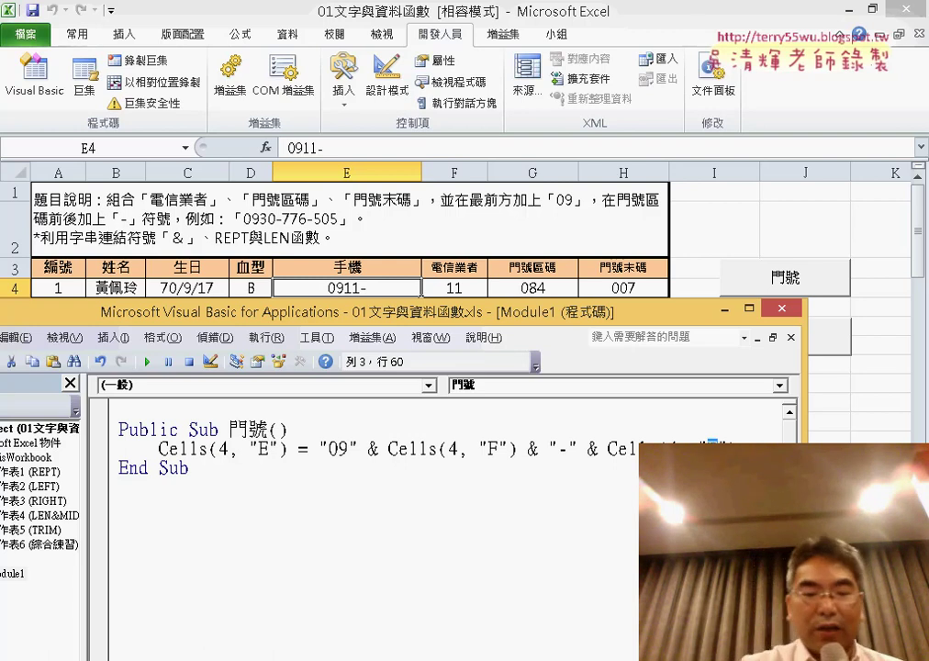
text(G)
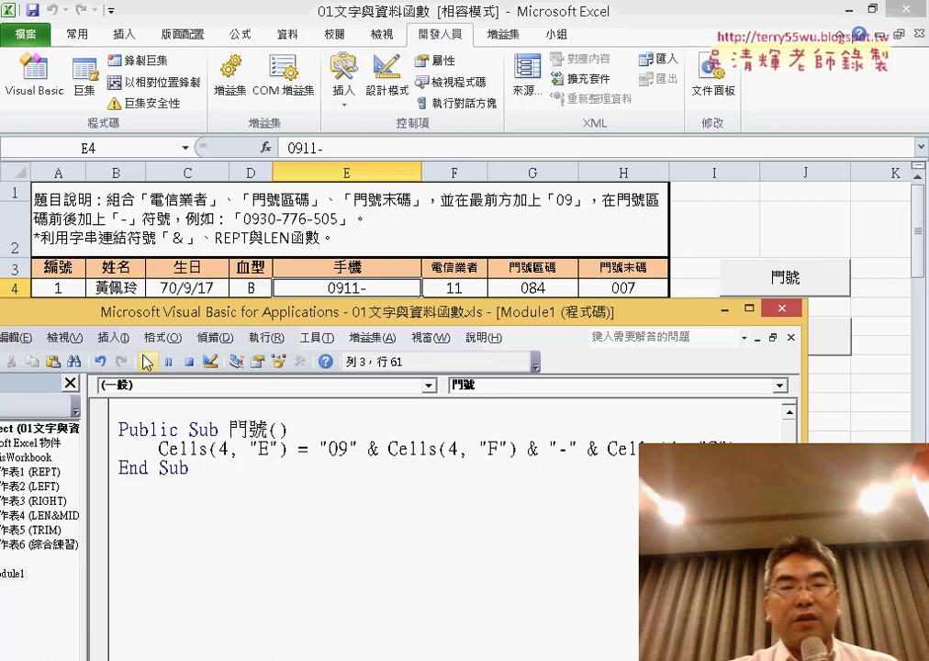
click(147, 362)
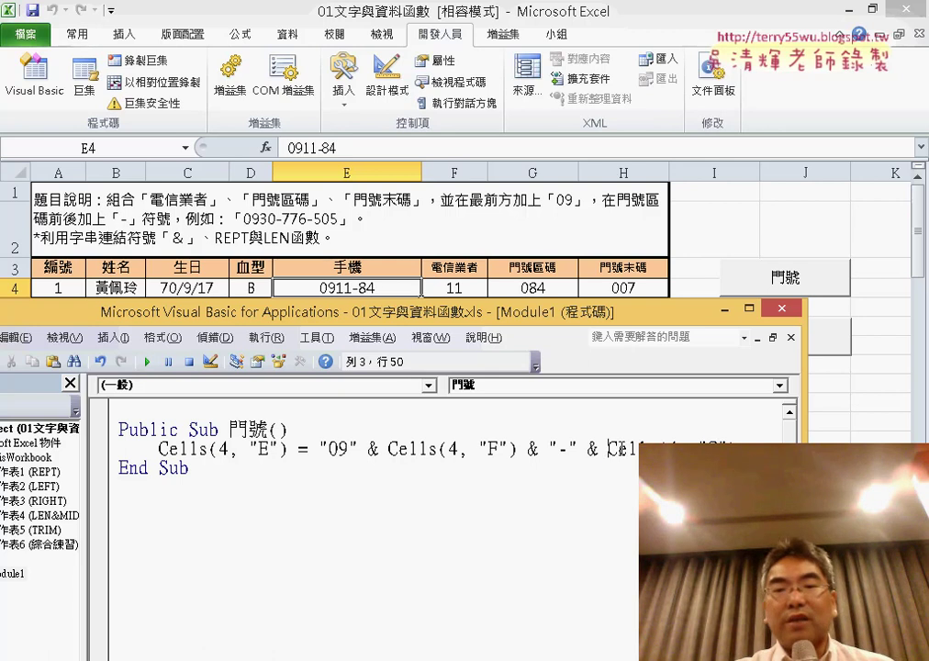
drag(610, 450, 730, 450)
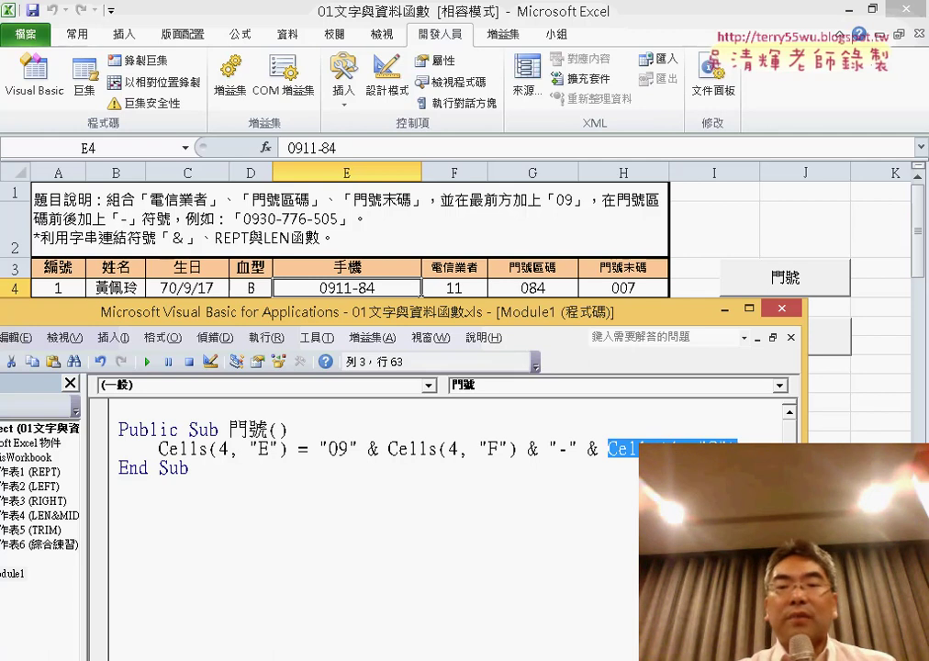
Wrap Cells(4, "G") in Format(..., "000") and rerun the macro, making E4 show 0911-084
click(607, 449)
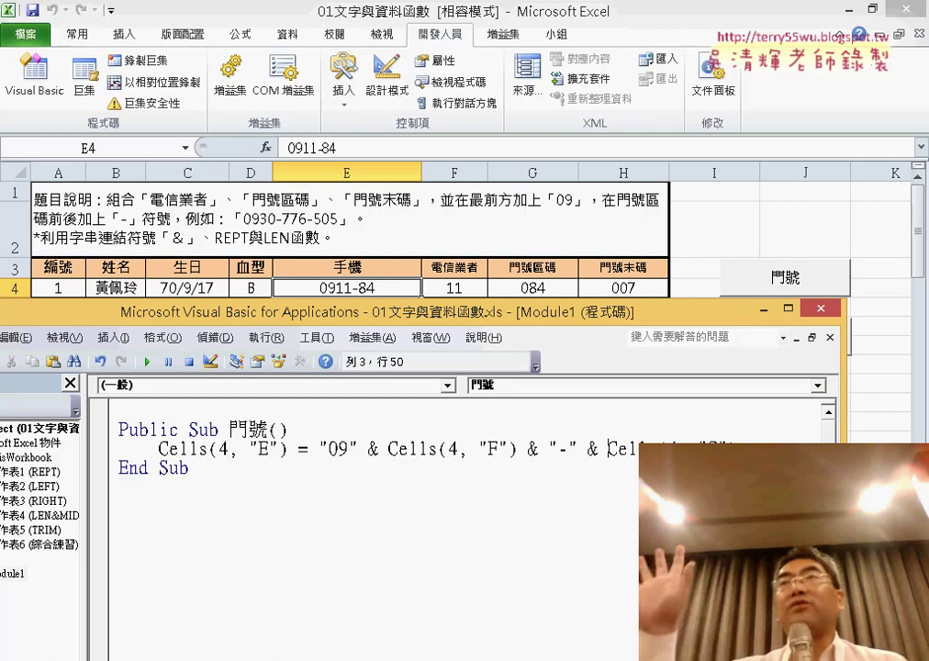
text(f)
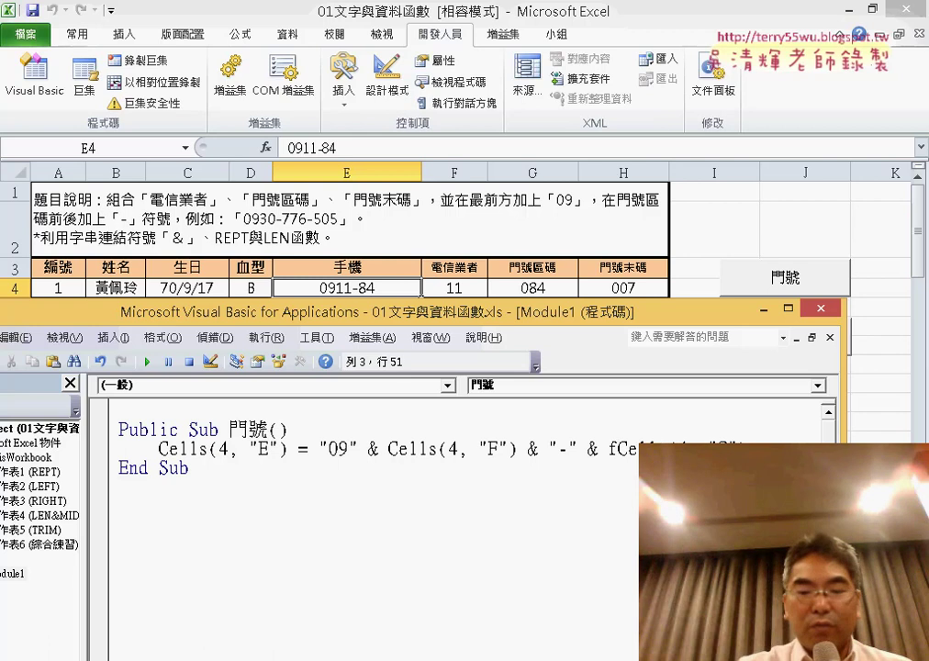
text(ormat)
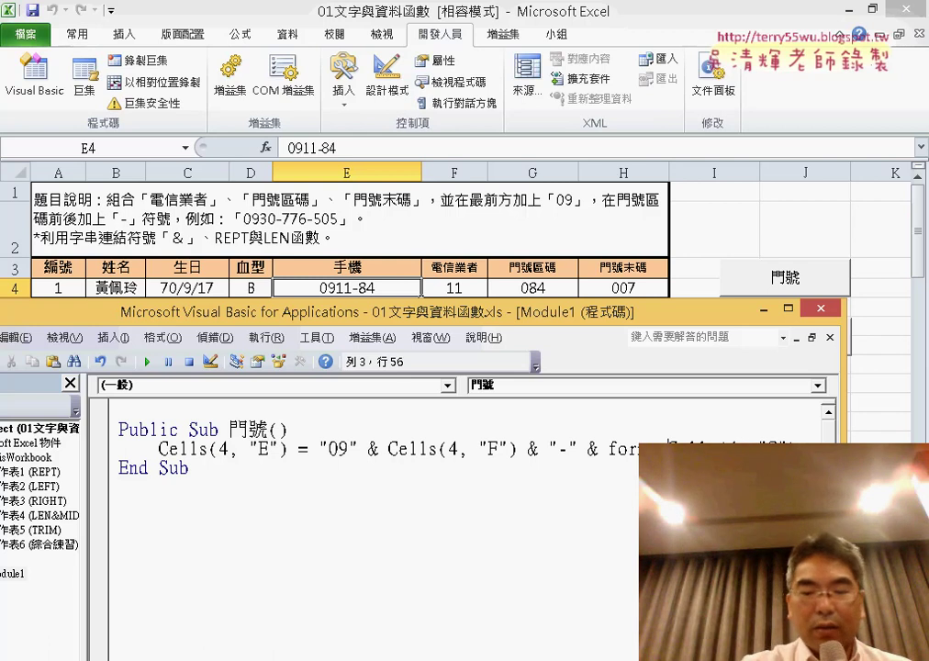
text(()
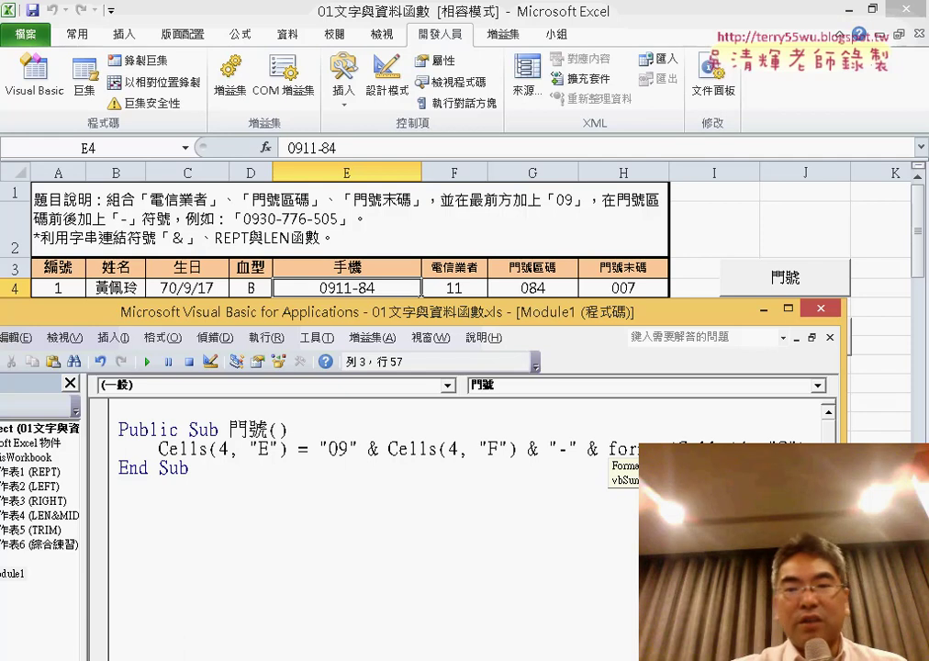
text(Cells(4, "G"),)
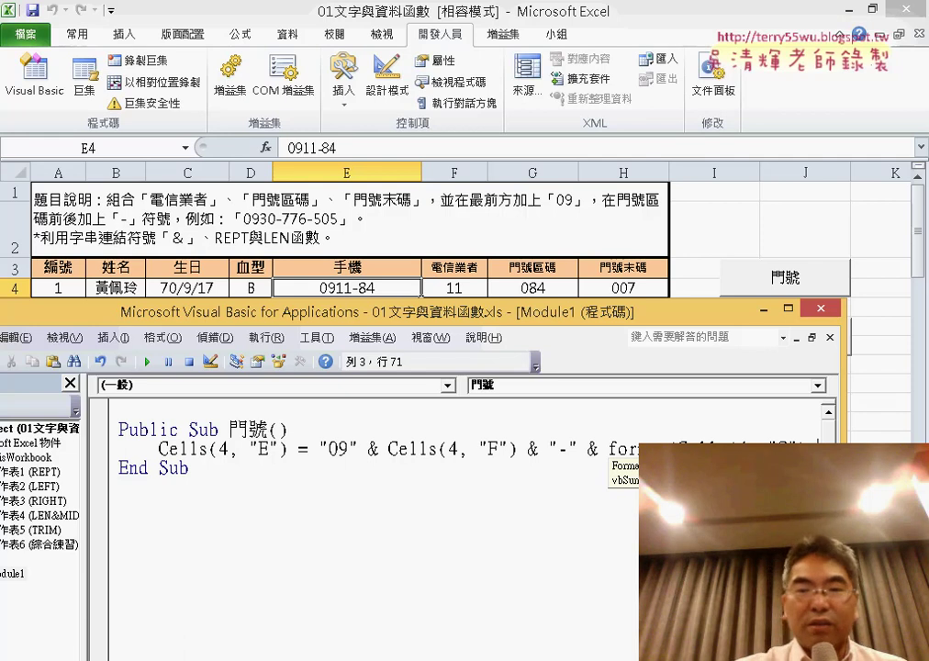
text(")
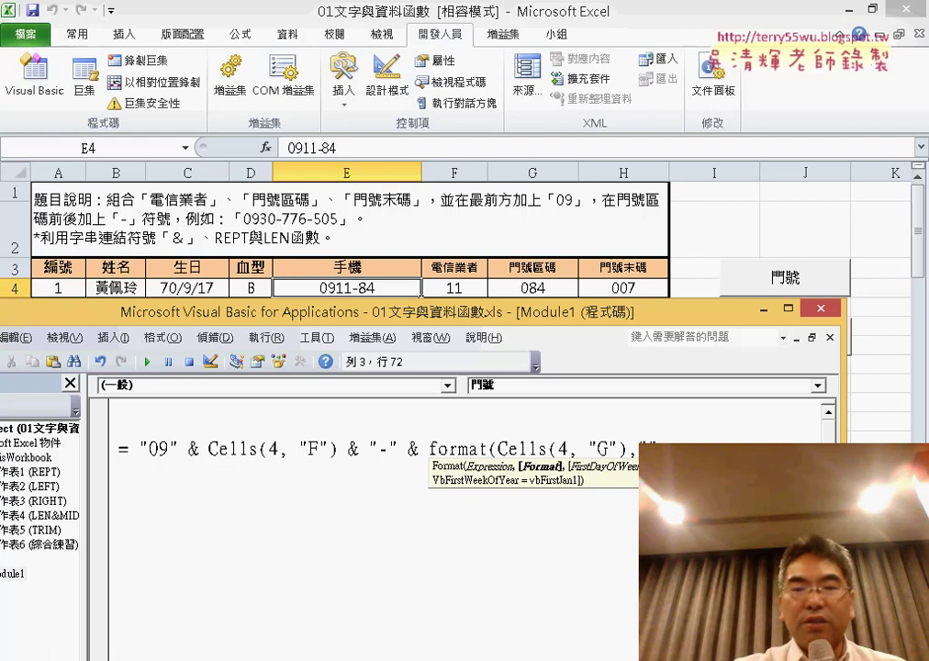
text(000")
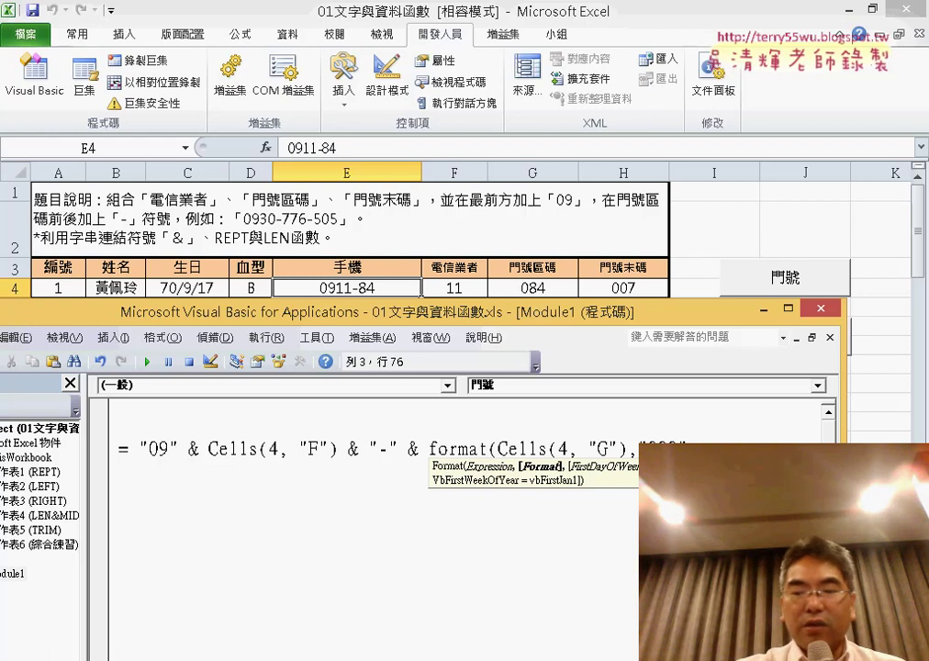
text())
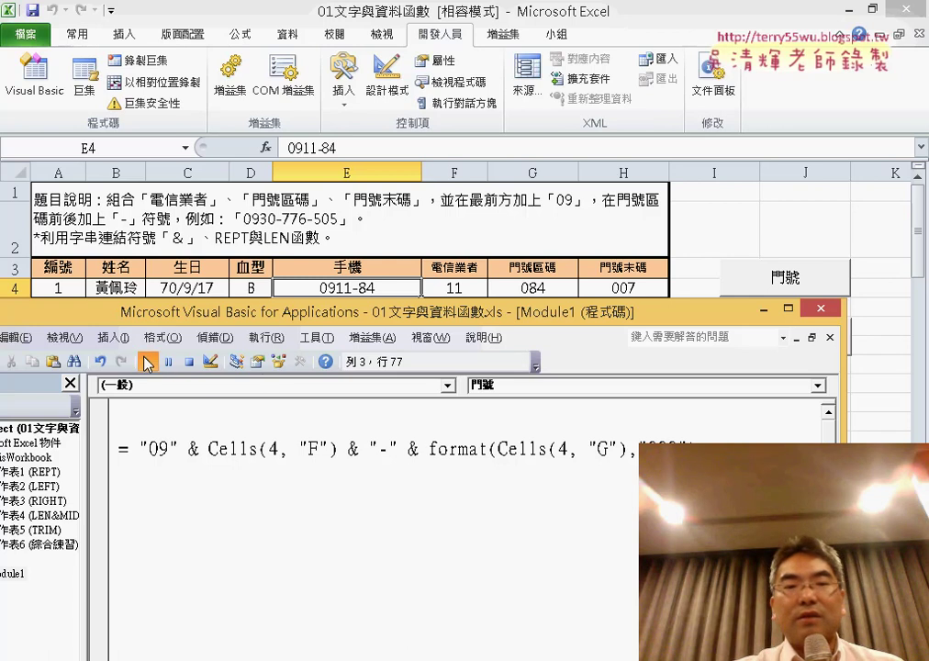
click(147, 363)
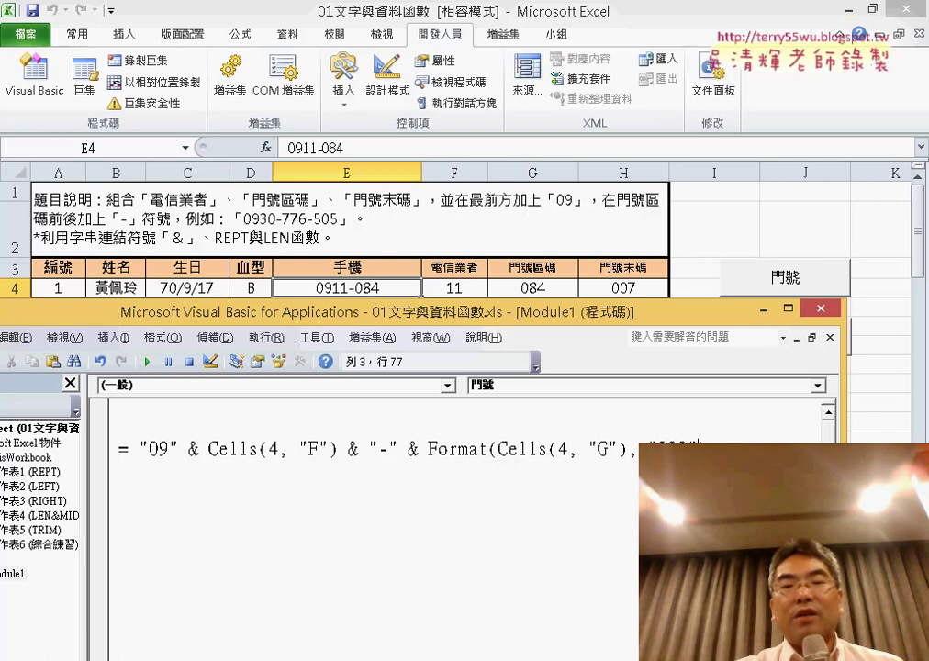
drag(709, 449, 340, 449)
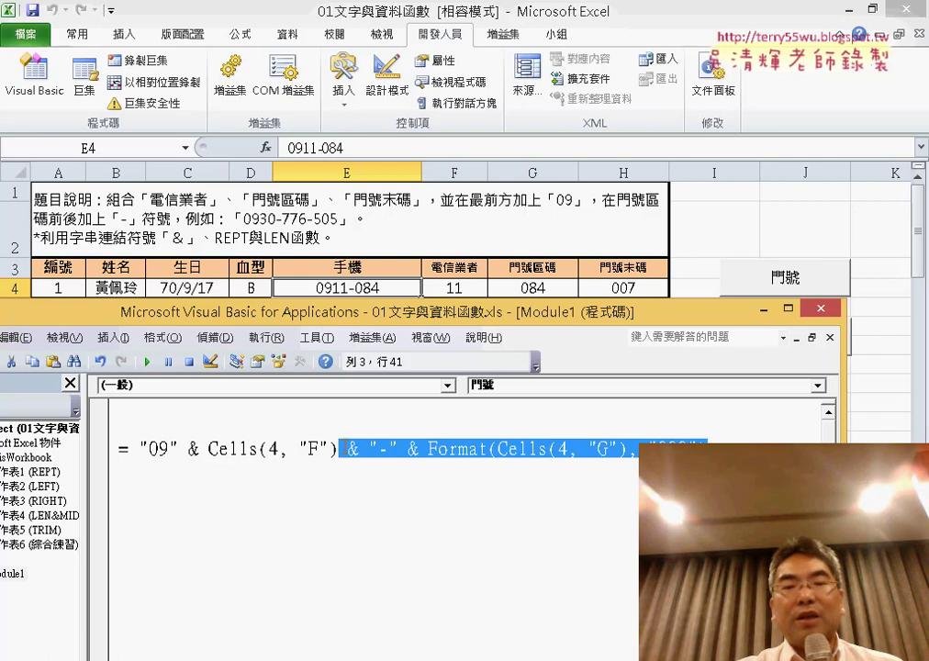
right_click(401, 457)
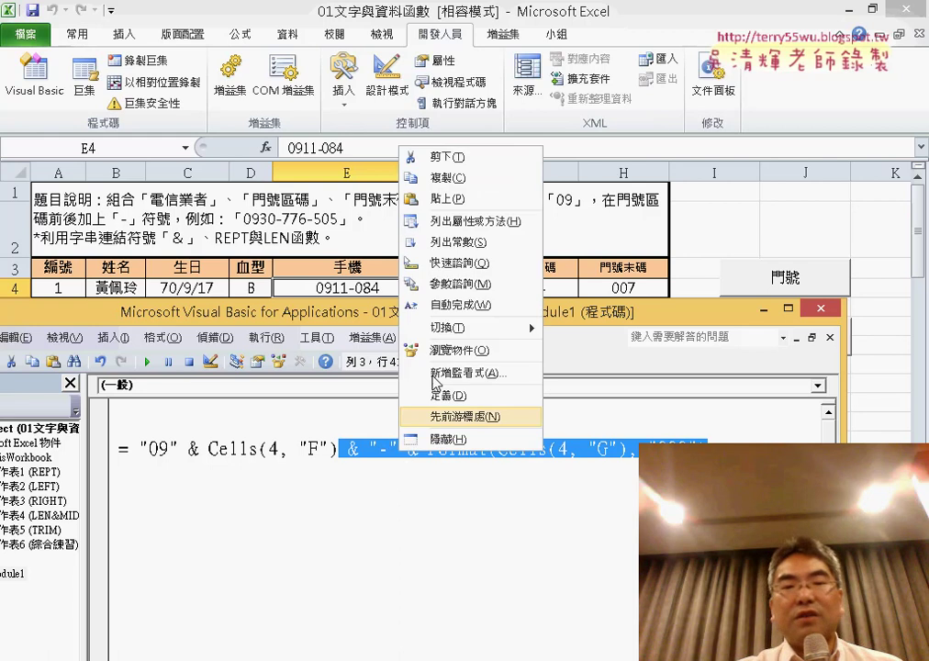
click(450, 179)
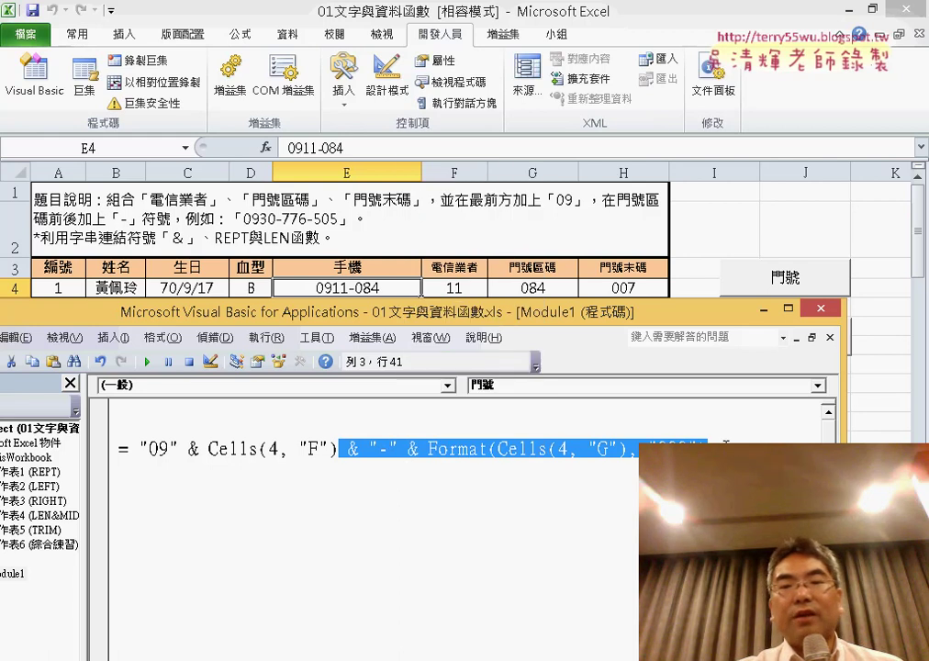
click(725, 444)
right_click(725, 444)
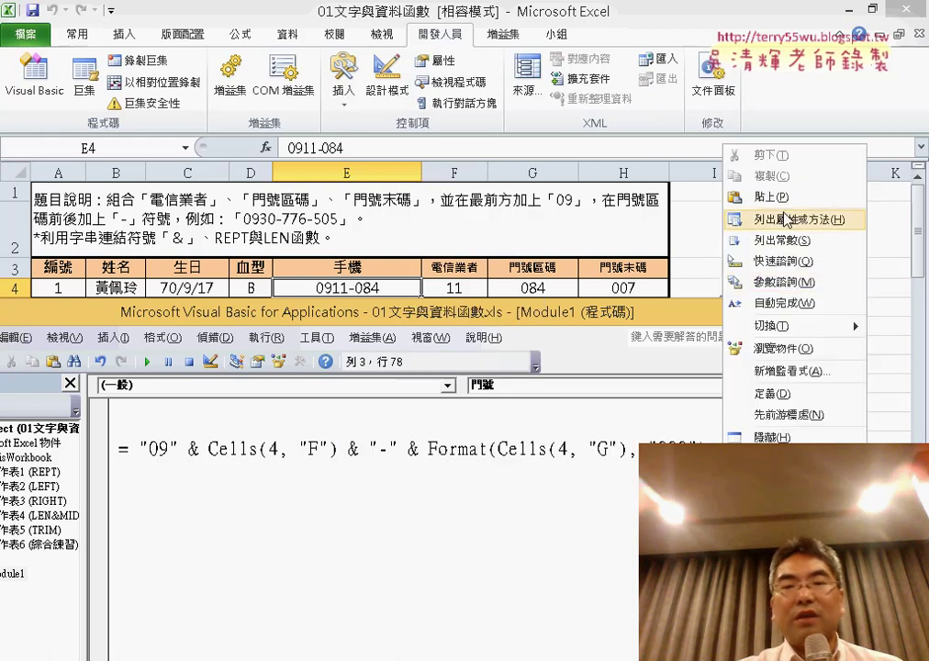
key(Escape)
key(End)
double_click(551, 449)
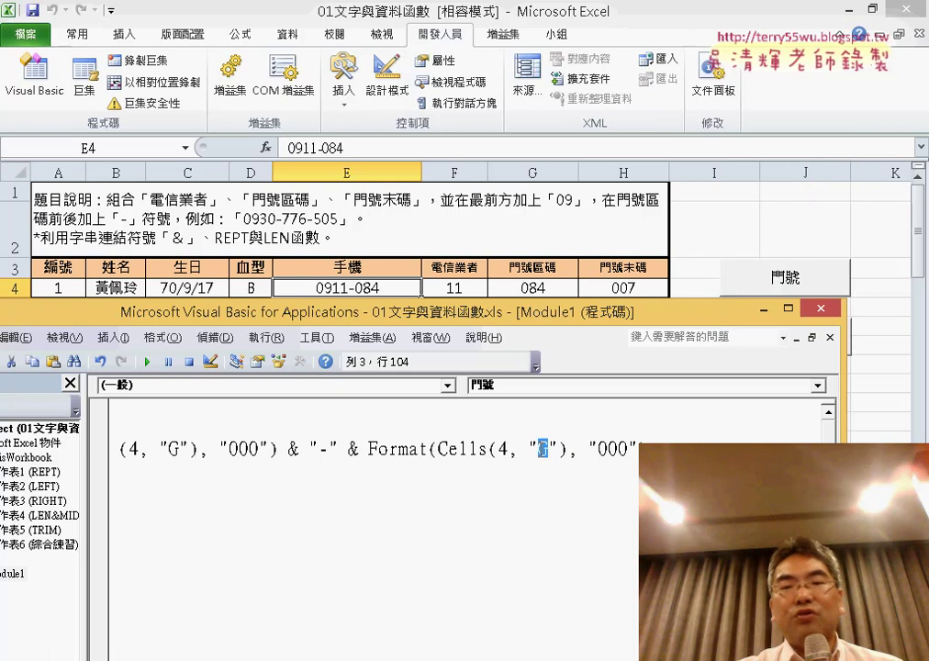
text(H)
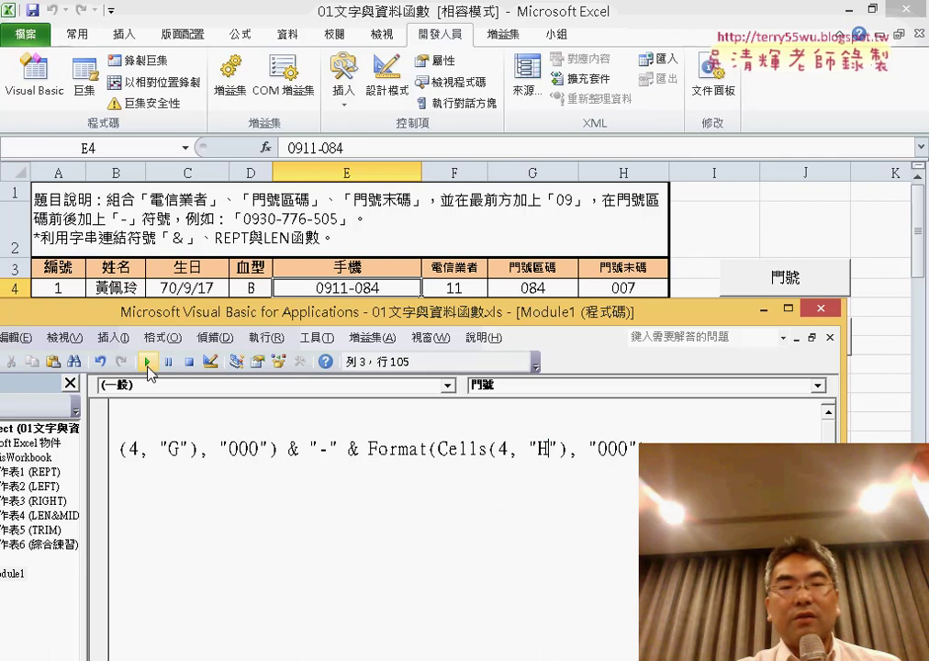
click(148, 362)
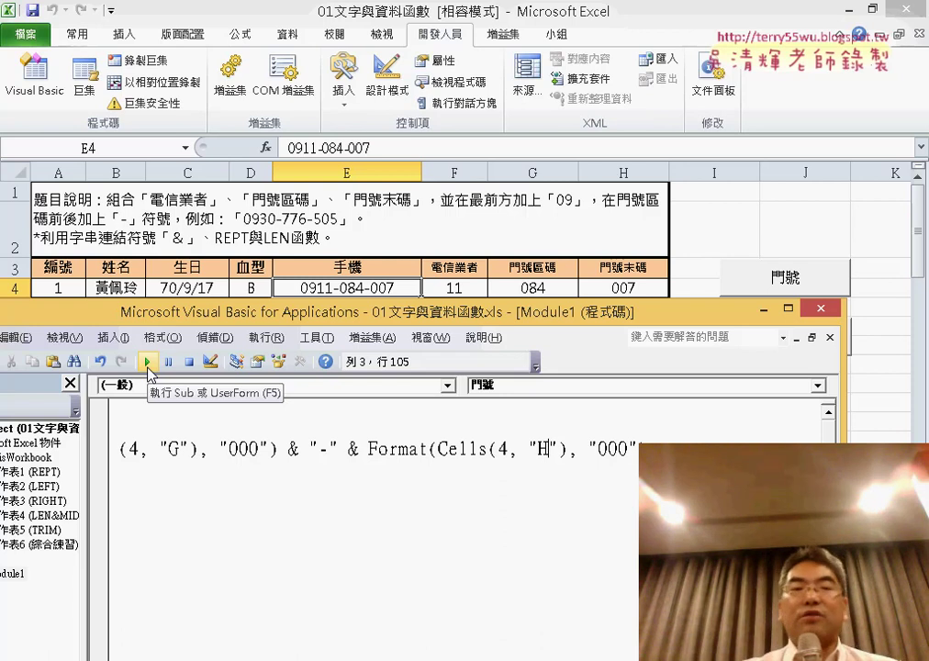
Shift the VBA editor window right so worksheet rows 5–21 are visible beside it
drag(367, 313, 468, 328)
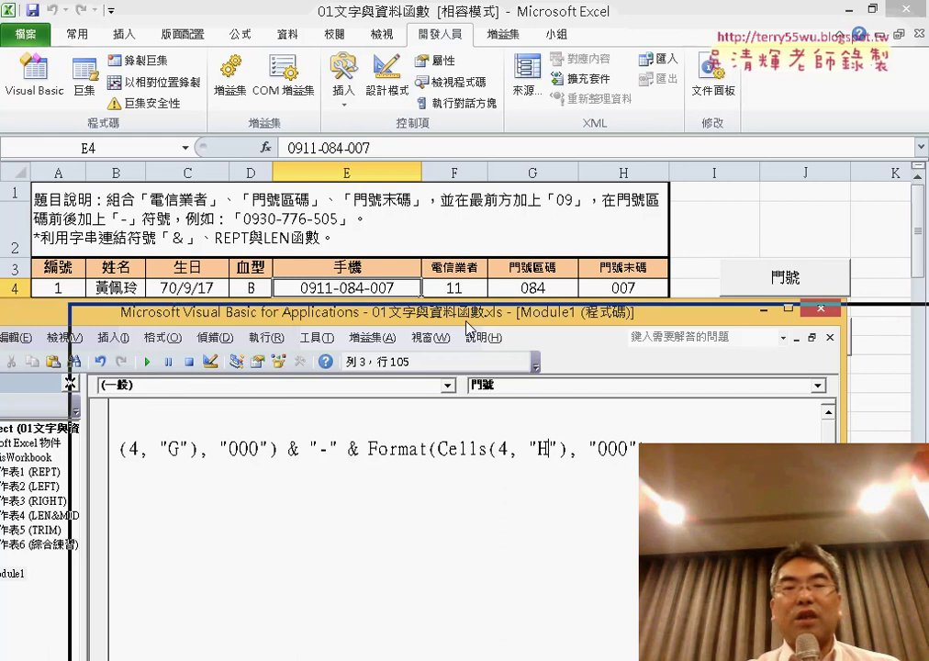
key(shift+Home)
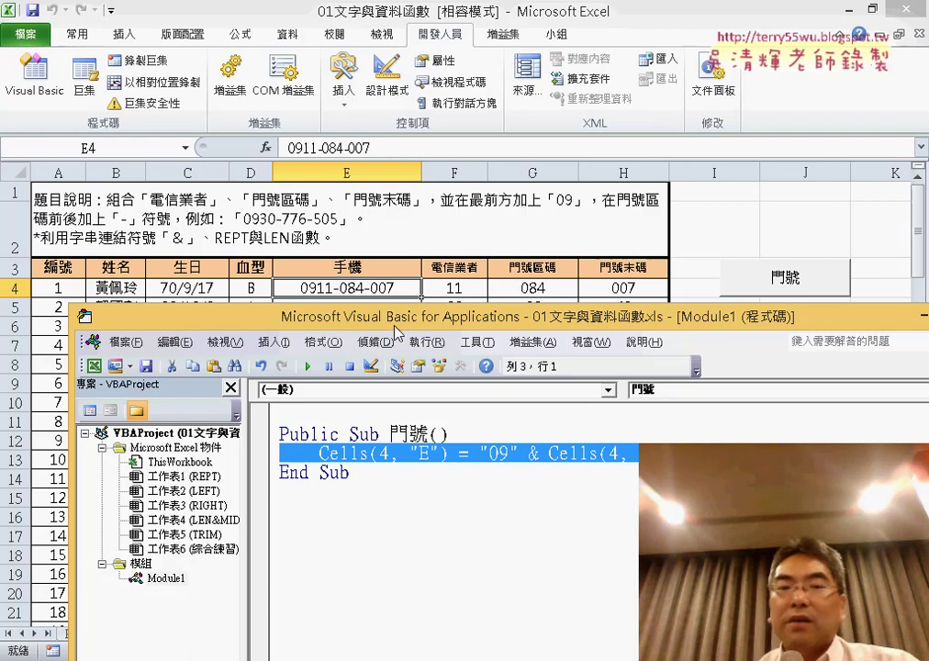
Add a For i = 4 To 103 line below the phone-number statement, starting the loop body
drag(367, 316, 289, 207)
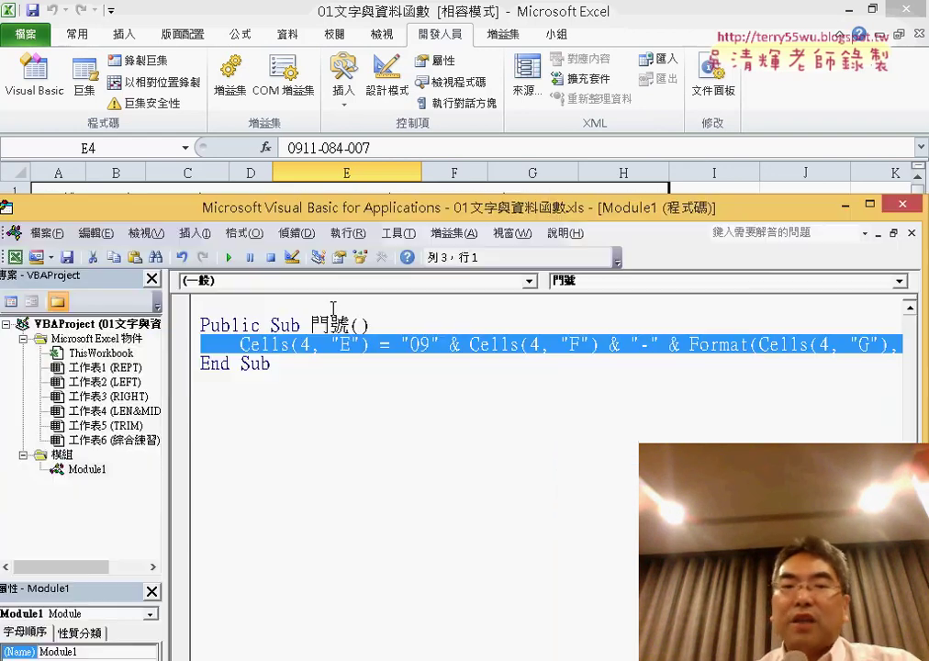
click(332, 346)
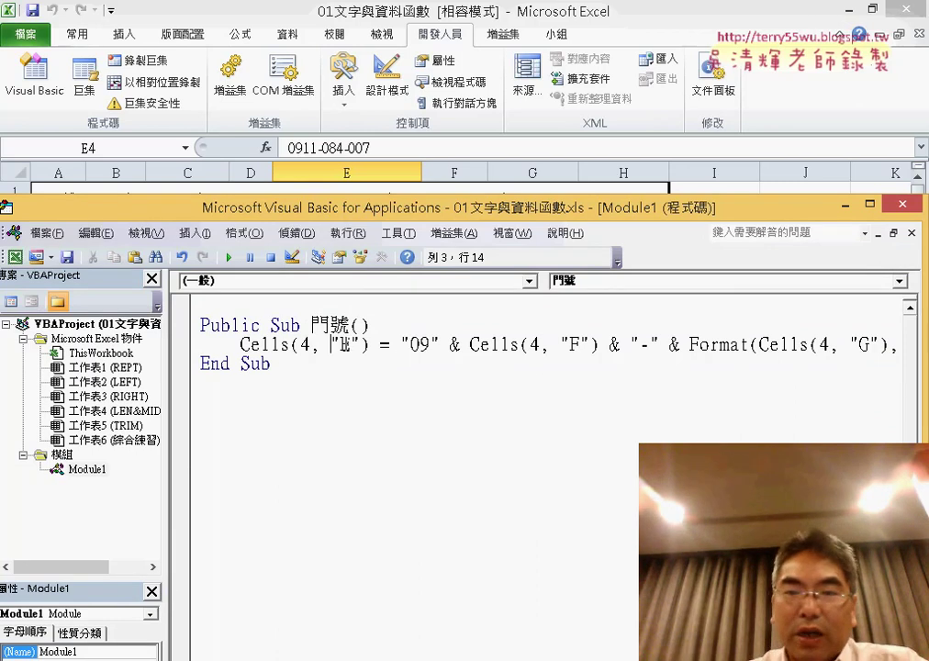
drag(342, 211, 338, 115)
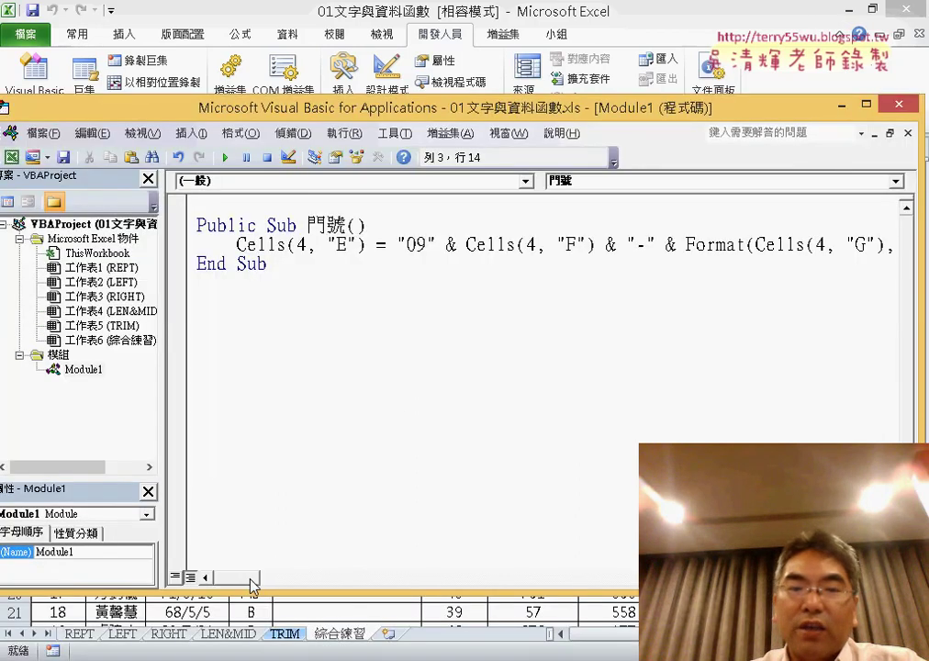
drag(251, 578, 299, 585)
click(671, 253)
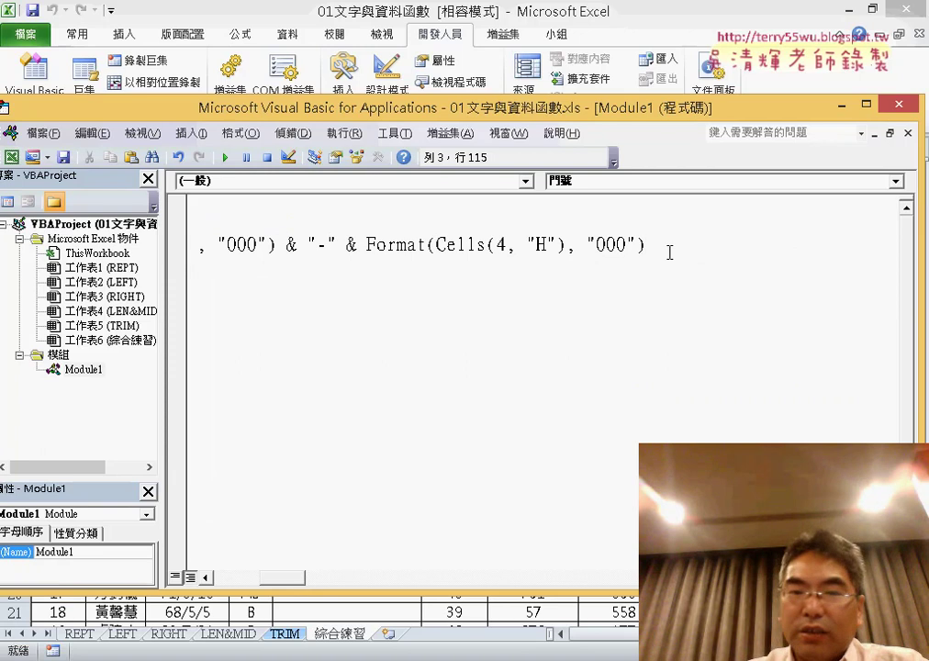
key(Return)
text(f)
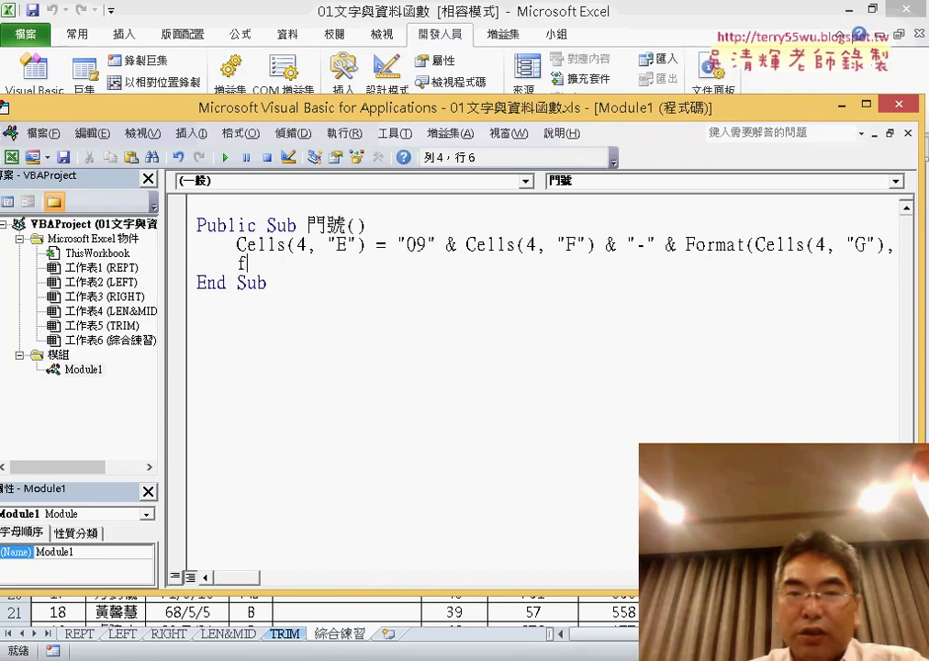
text(or )
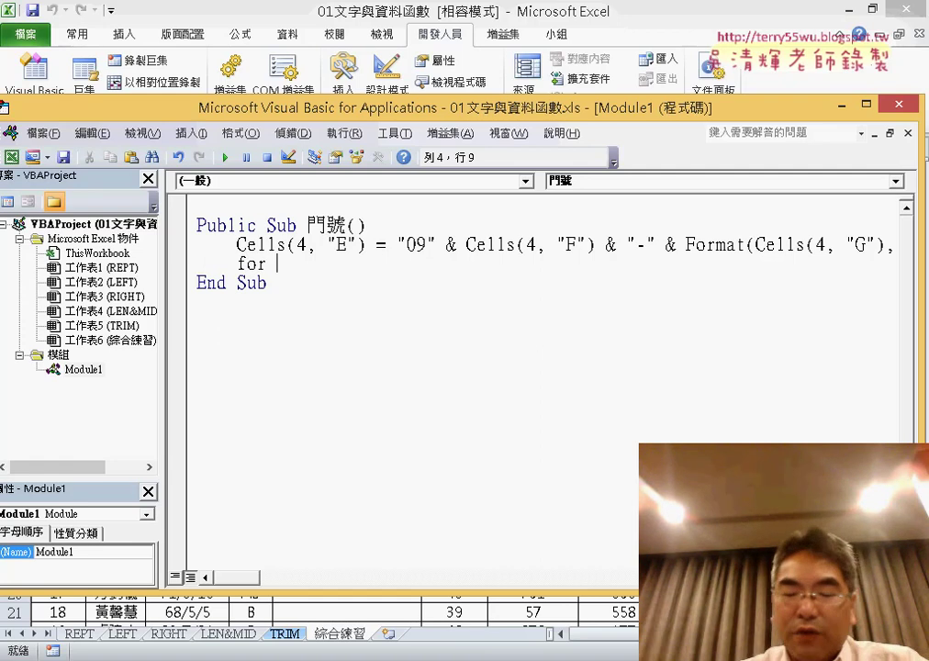
text(i)
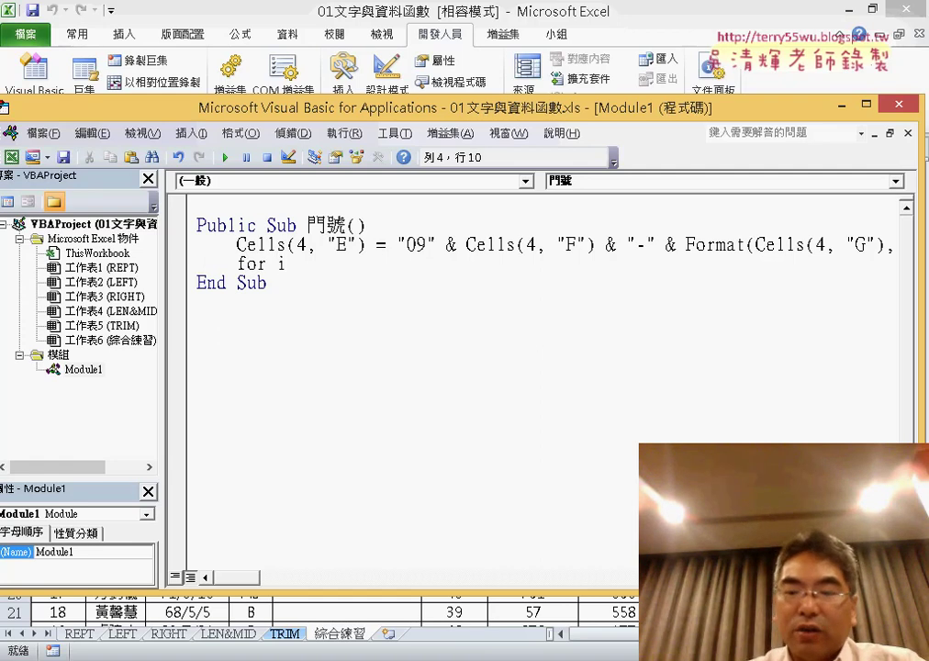
text(=)
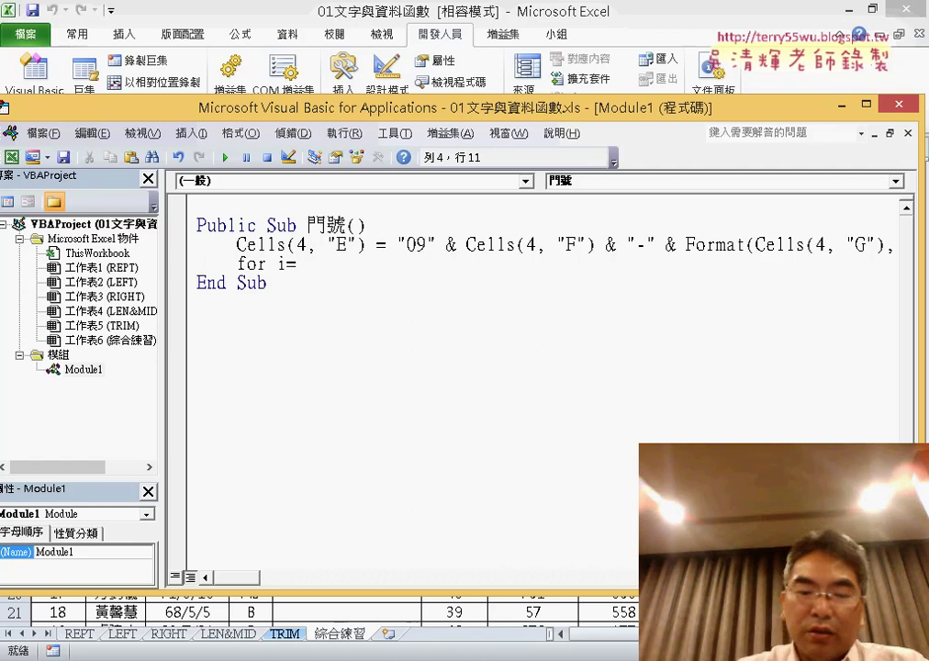
text(4 t)
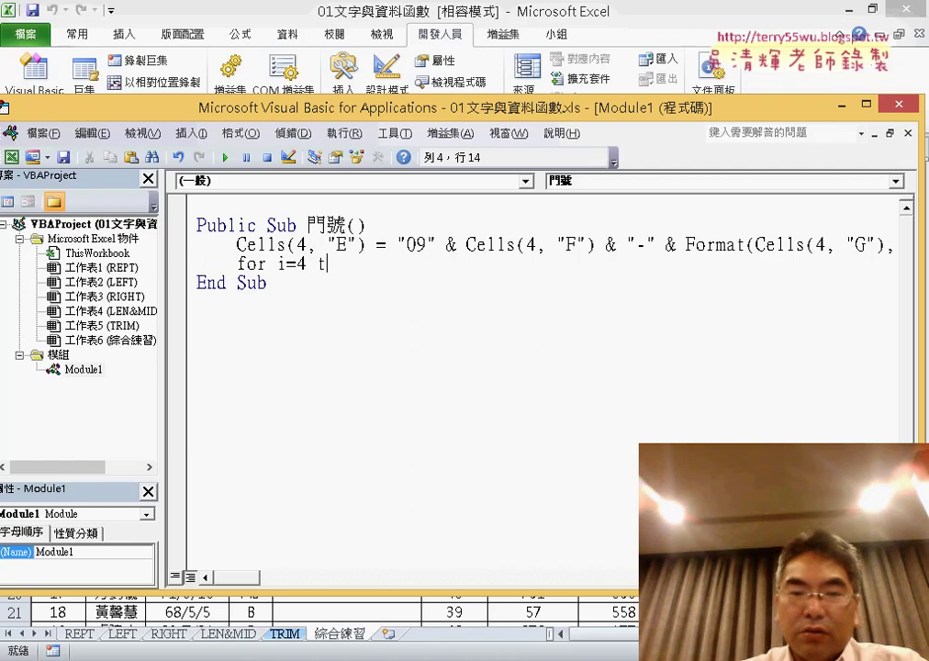
text(o 103)
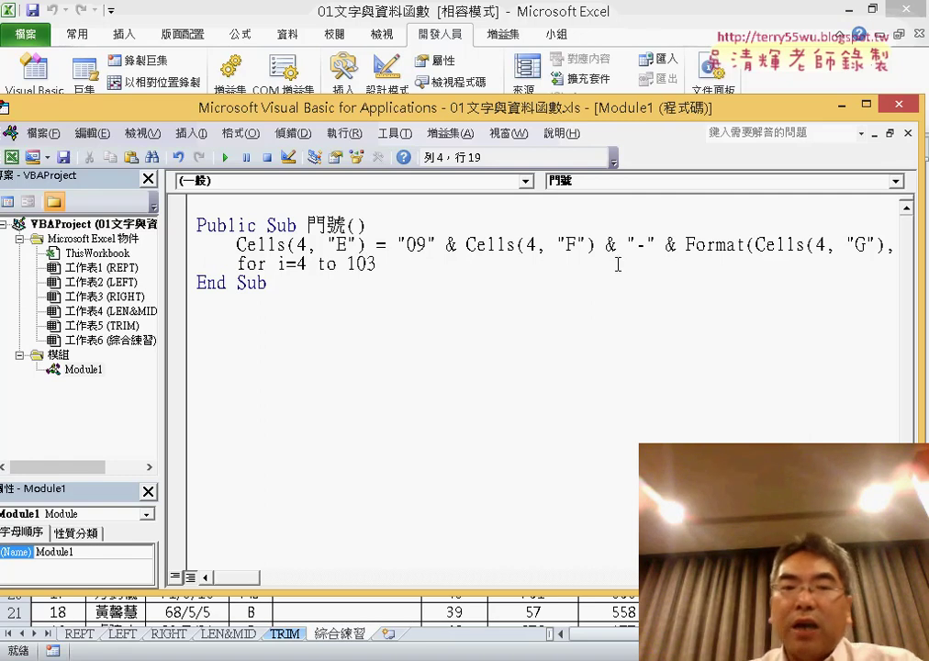
double_click(280, 265)
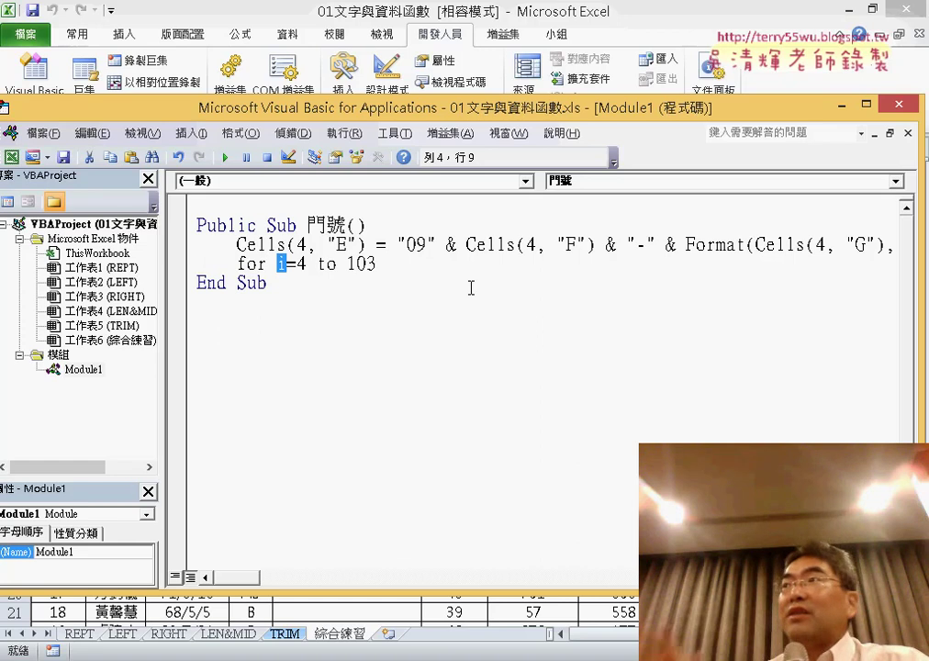
click(481, 267)
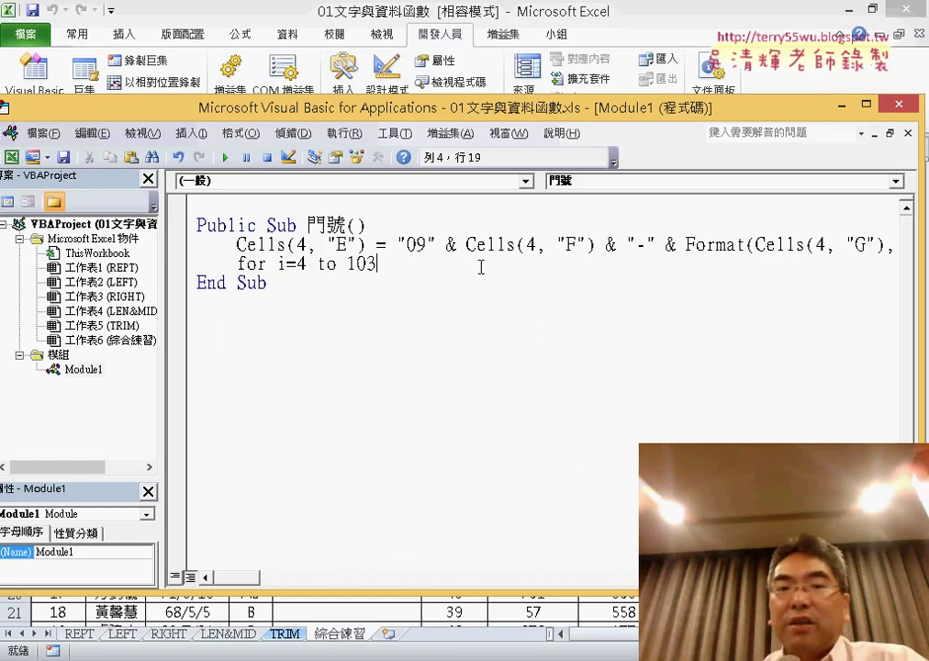
key(Return)
key(Return)
text(next)
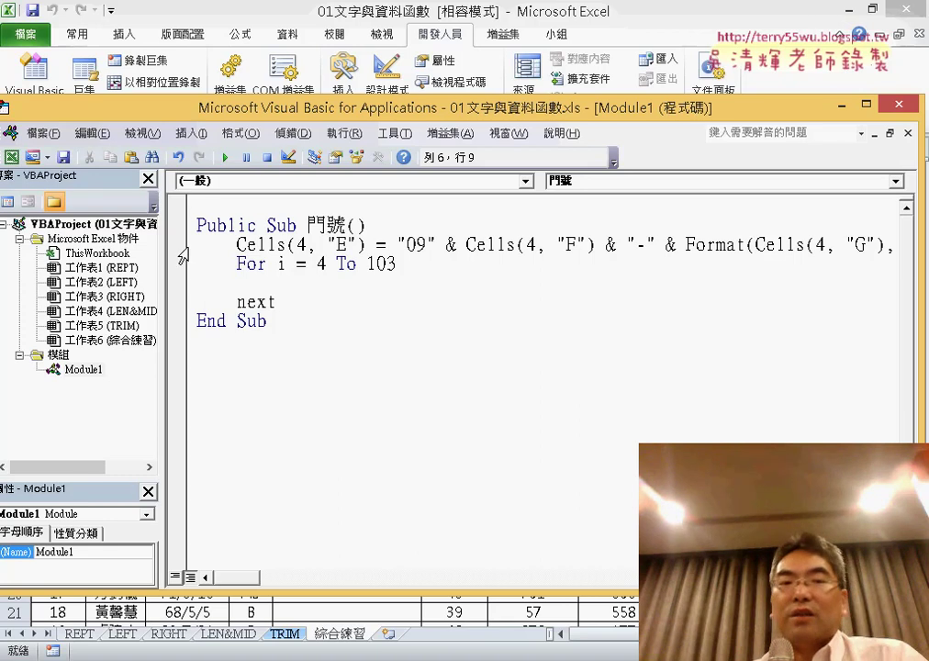
Move the Cells(4, "E") statement into the For…Next loop, remove the blank line, and indent it
drag(276, 302, 183, 250)
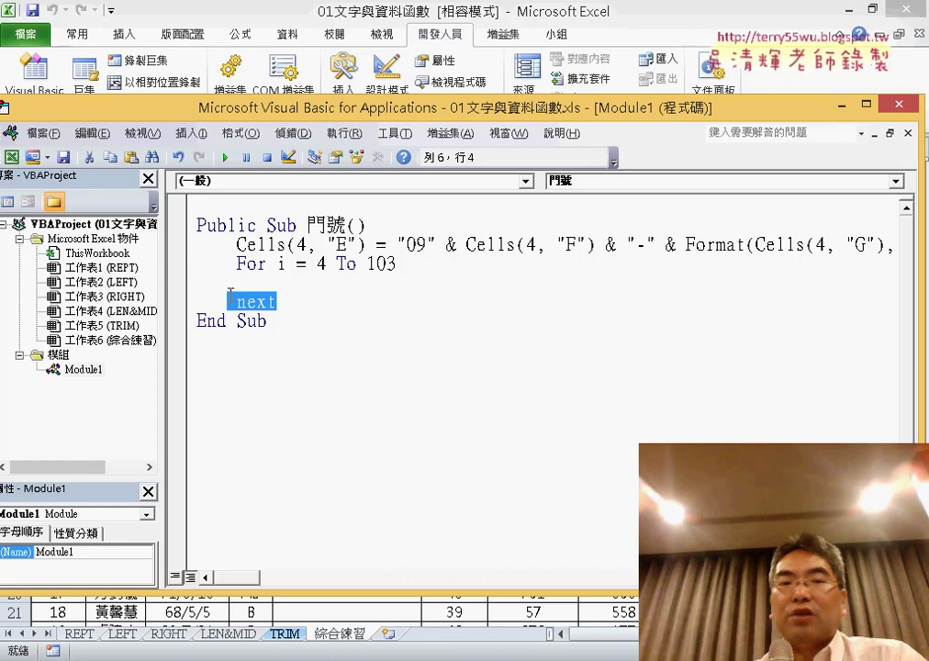
click(183, 245)
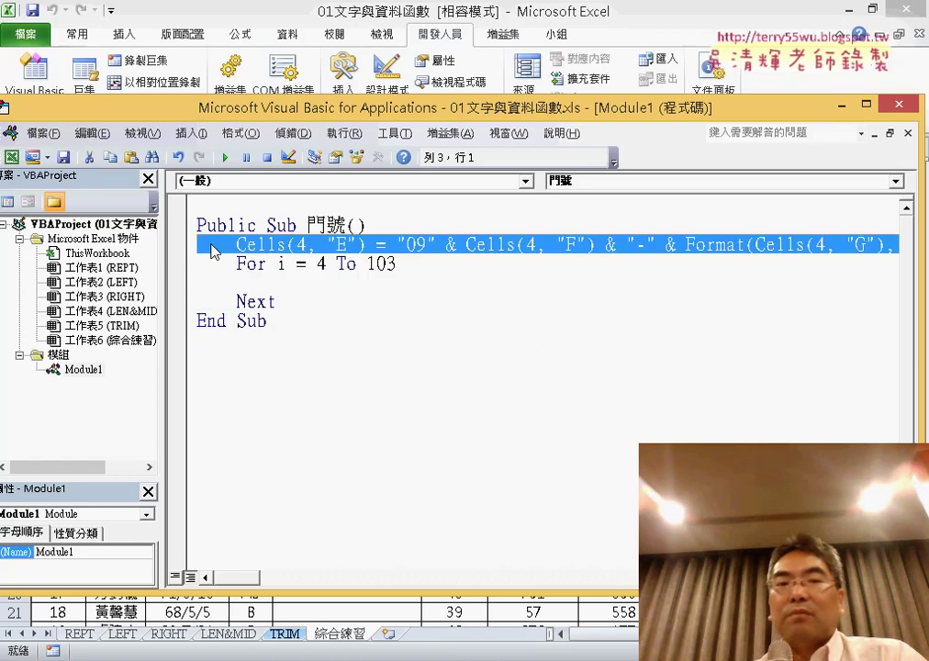
drag(197, 287, 254, 290)
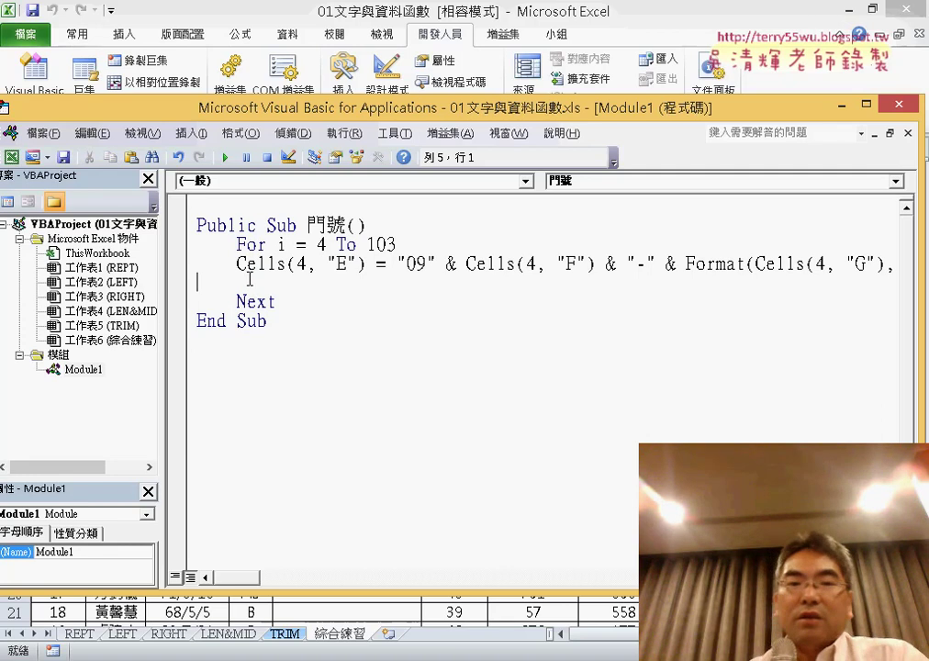
drag(248, 287, 196, 282)
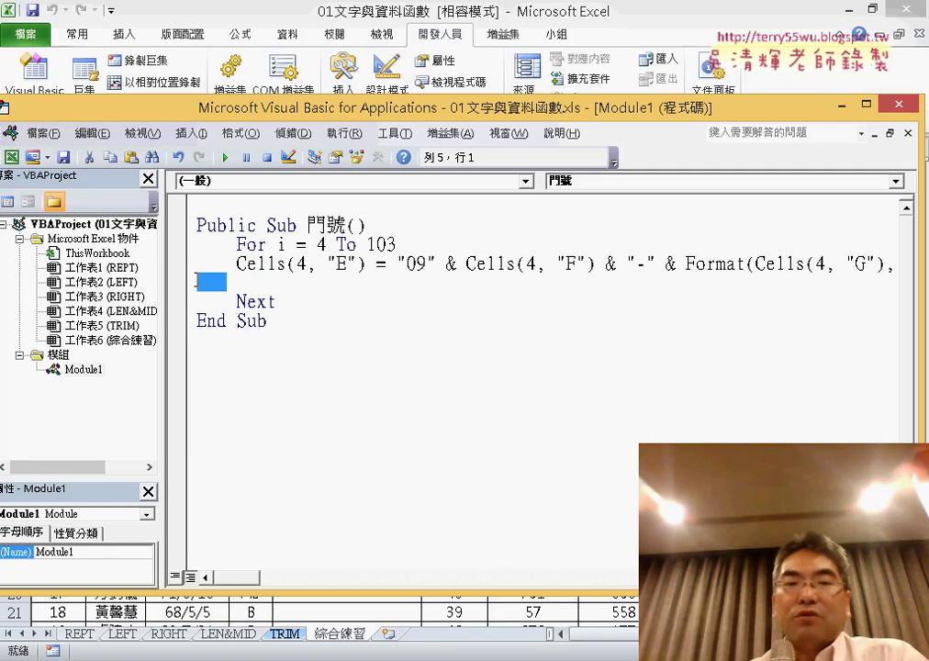
key(Delete)
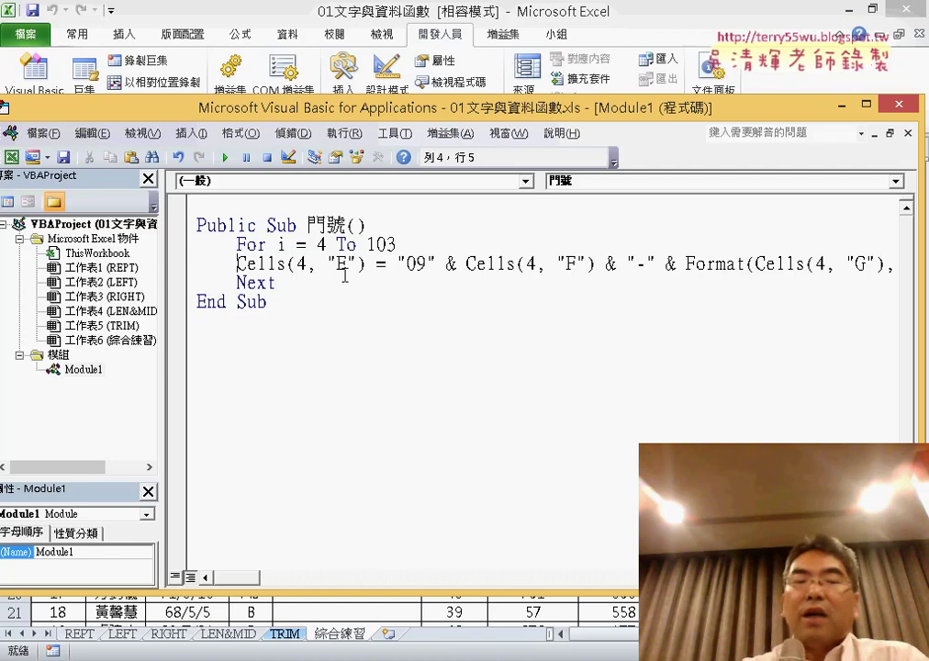
key(Tab)
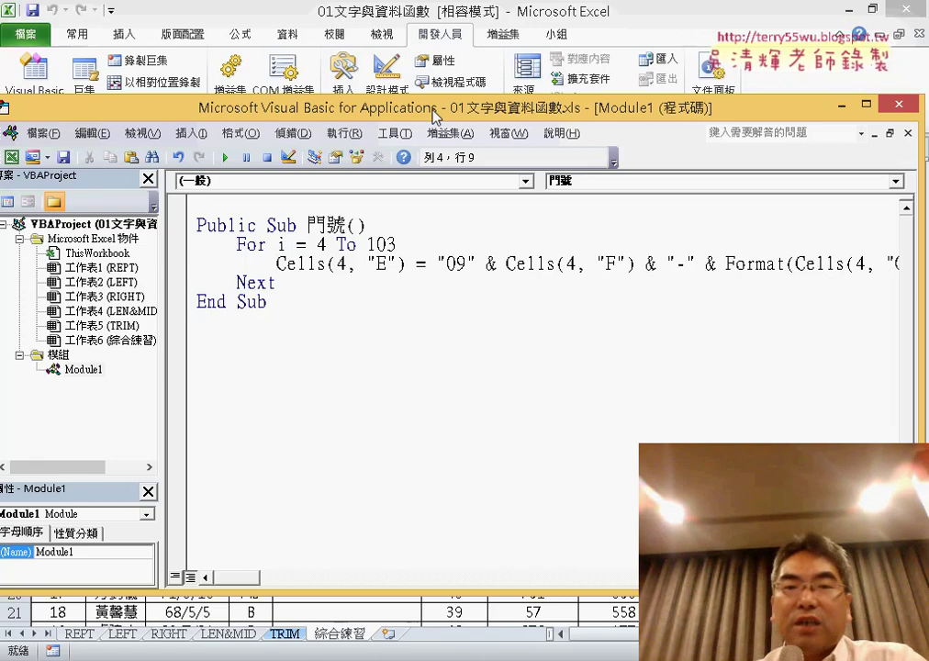
Replace row 4 with i in the Cells(…, "E") and Cells(…, "F") references
drag(434, 114, 527, 82)
click(443, 231)
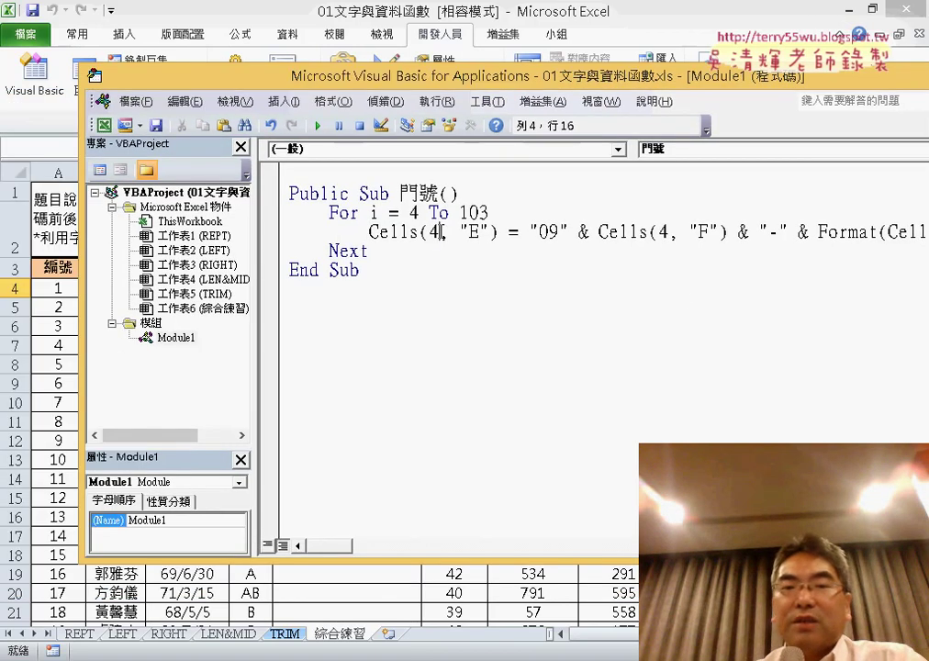
double_click(439, 232)
text(i)
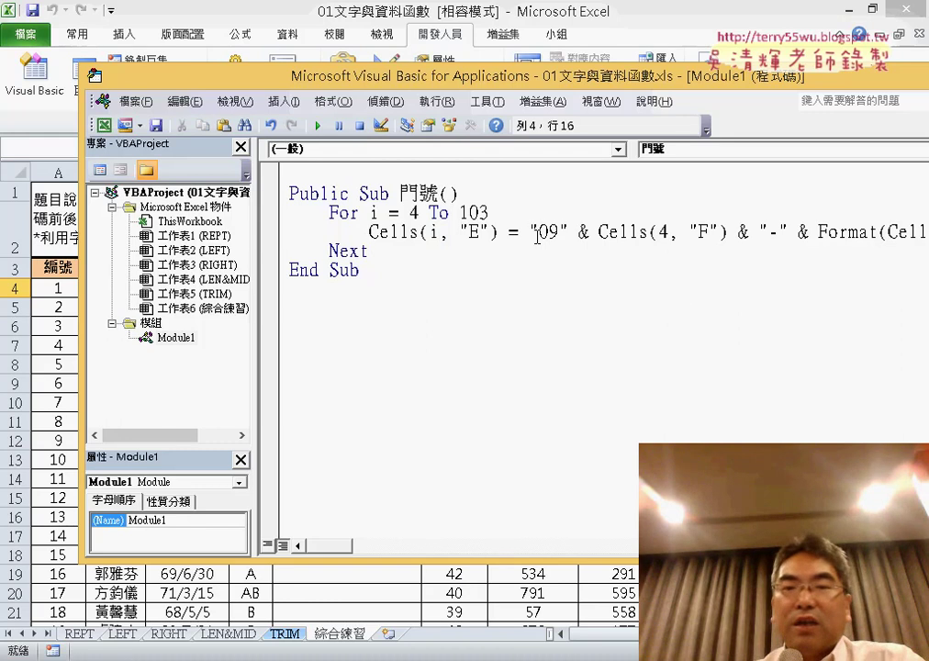
double_click(664, 232)
text(i)
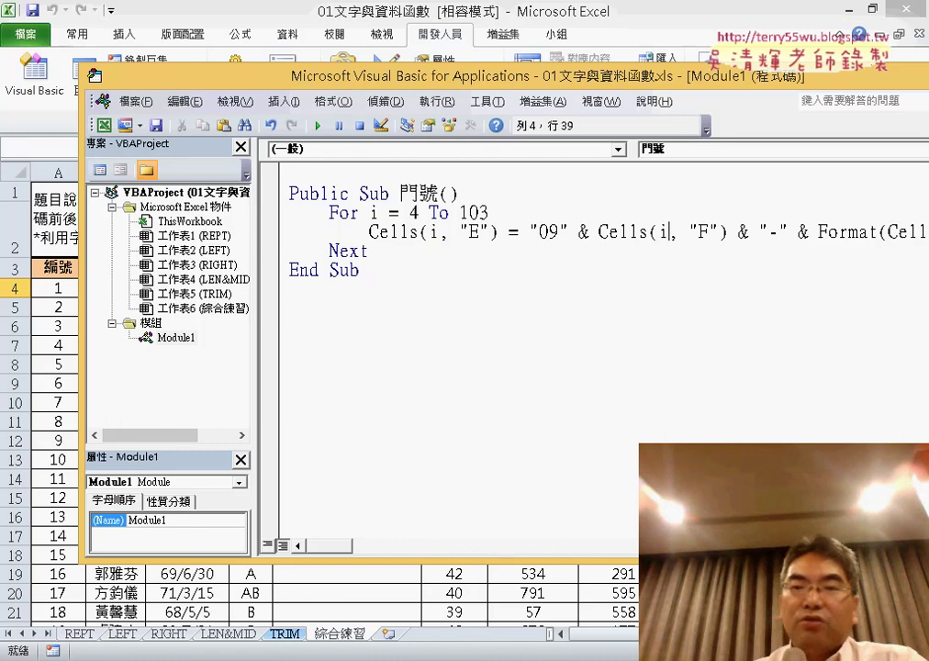
Replace row 4 with i in the Cells(…, "G") and Cells(…, "H") references
drag(571, 85, 351, 88)
double_click(761, 238)
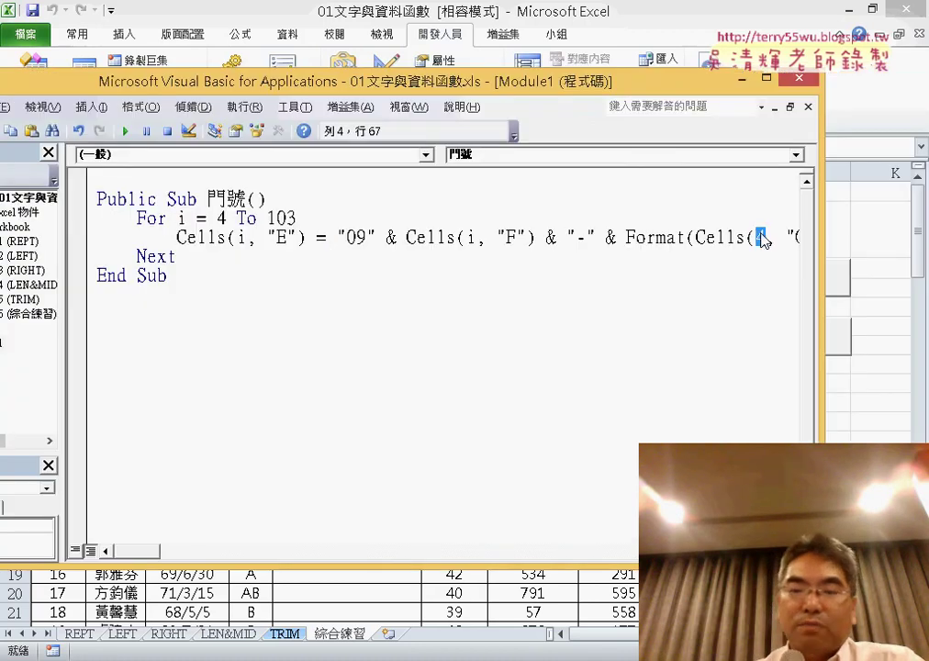
text(i)
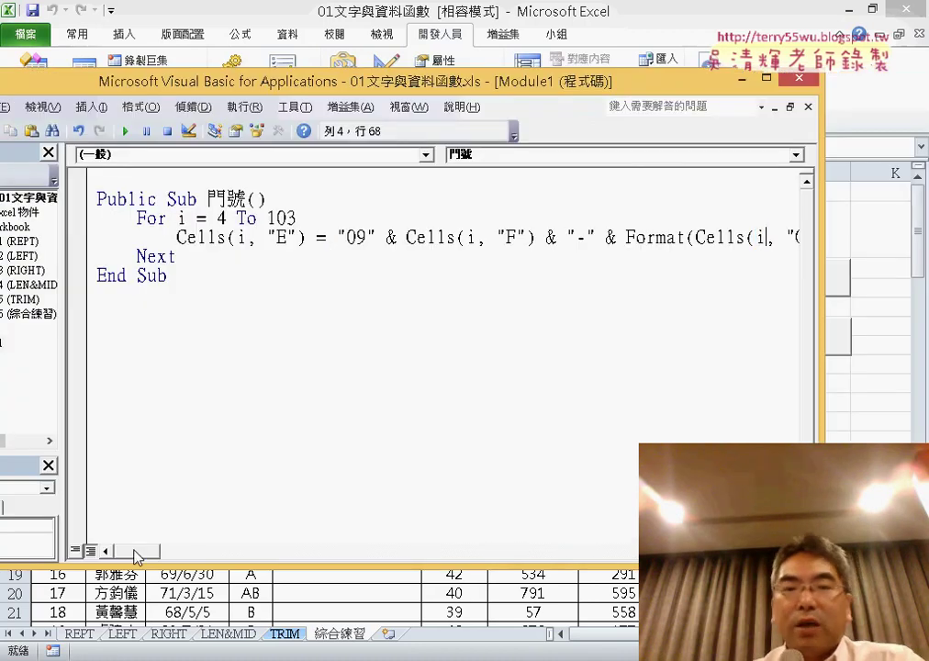
drag(135, 552, 180, 553)
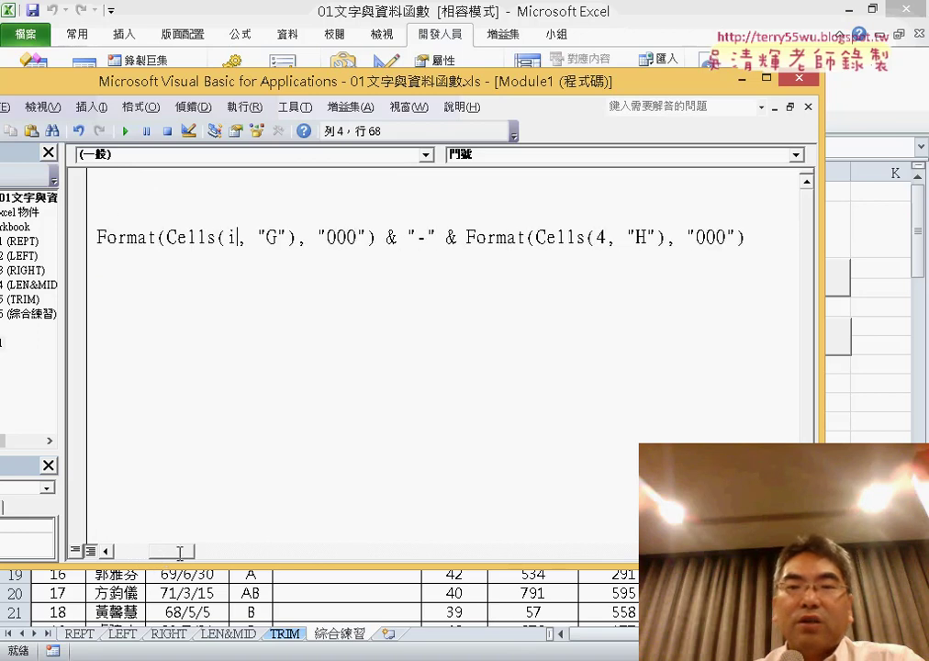
double_click(601, 238)
text(i)
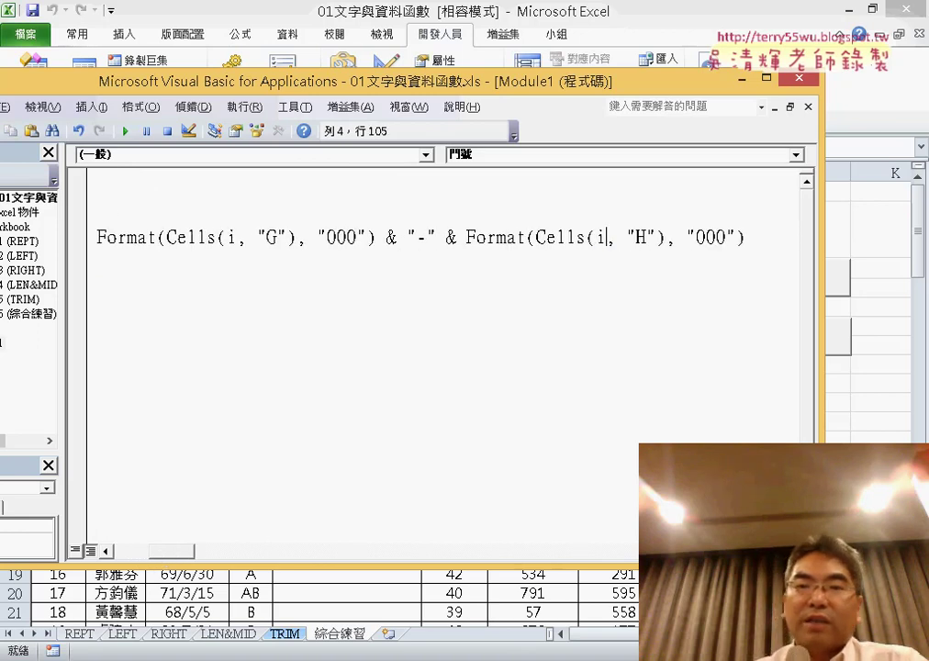
drag(187, 552, 145, 552)
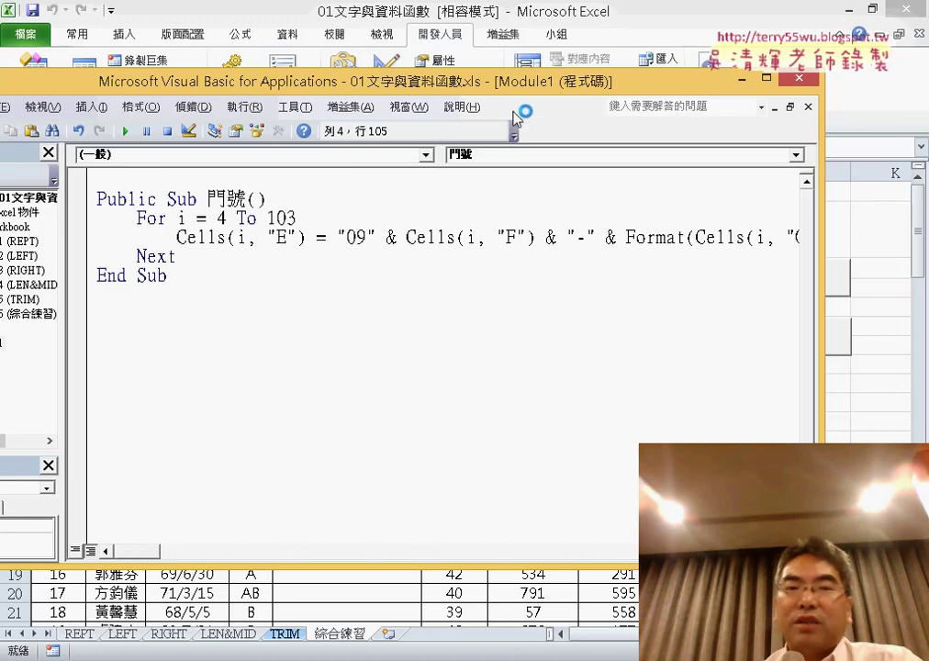
drag(215, 85, 680, 108)
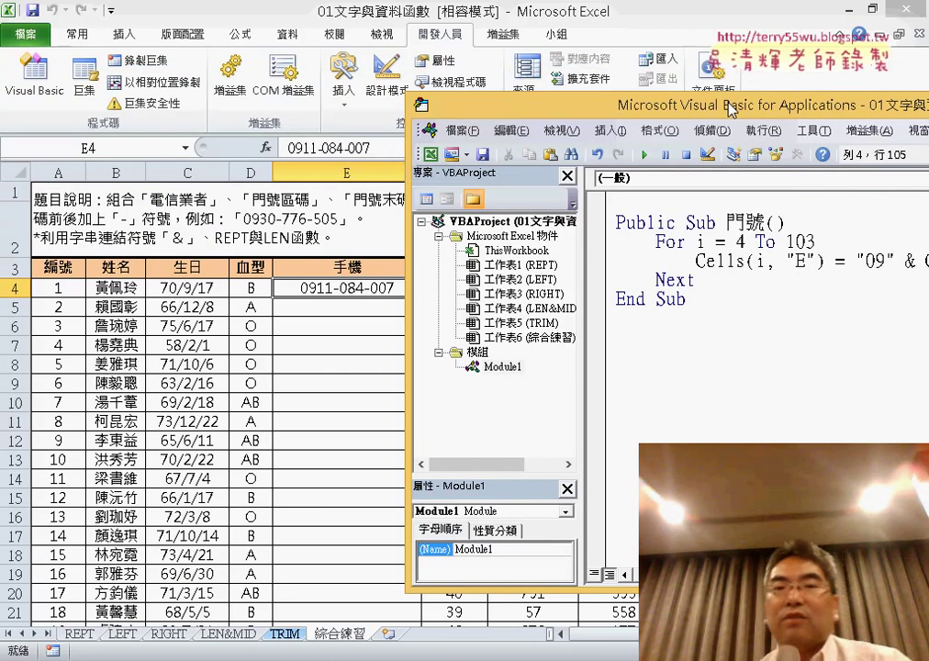
Run the looping 門號 macro to fill column E rows 4–103 with phone numbers
drag(715, 295, 616, 222)
click(714, 260)
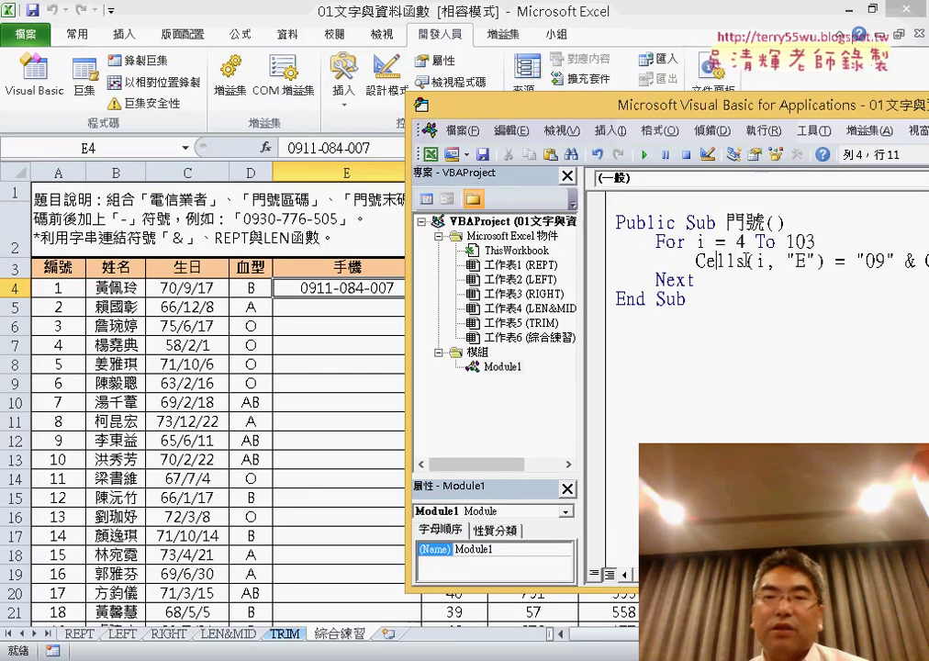
click(648, 154)
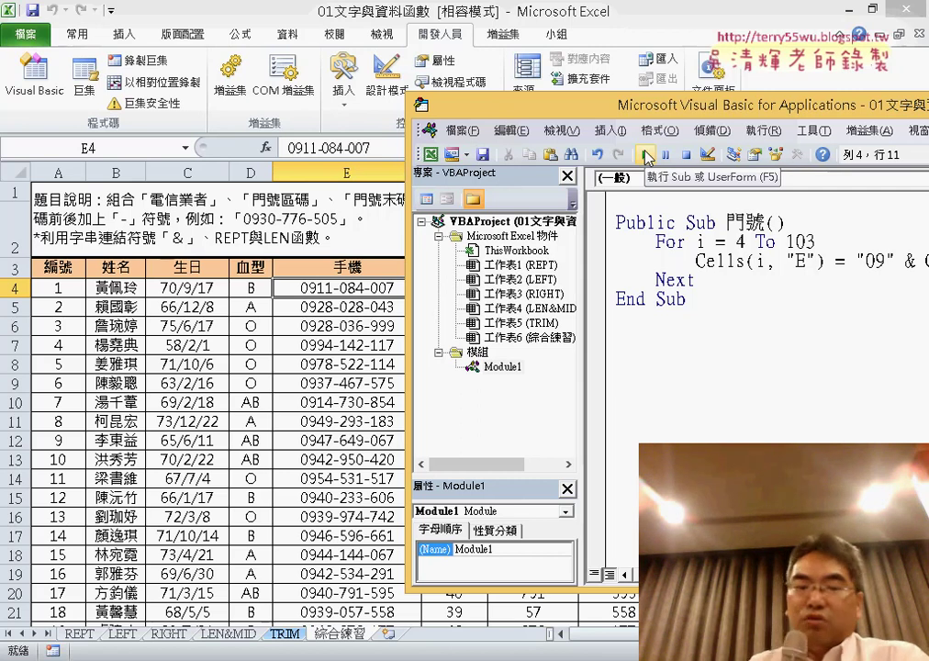
click(649, 156)
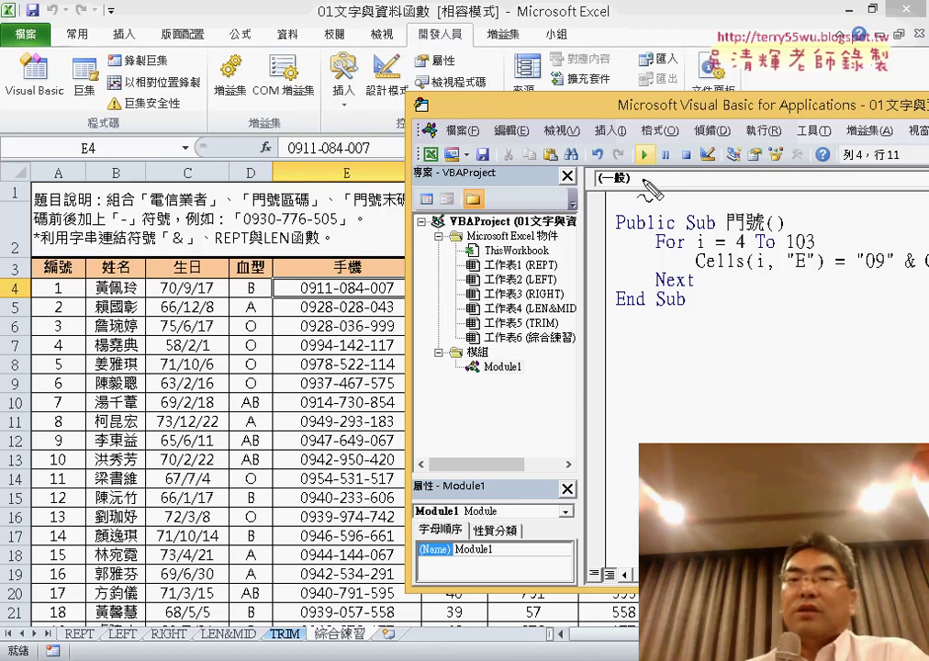
mouse_move(464, 368)
mouse_down()
mouse_move(542, 391)
mouse_move(534, 372)
mouse_up()
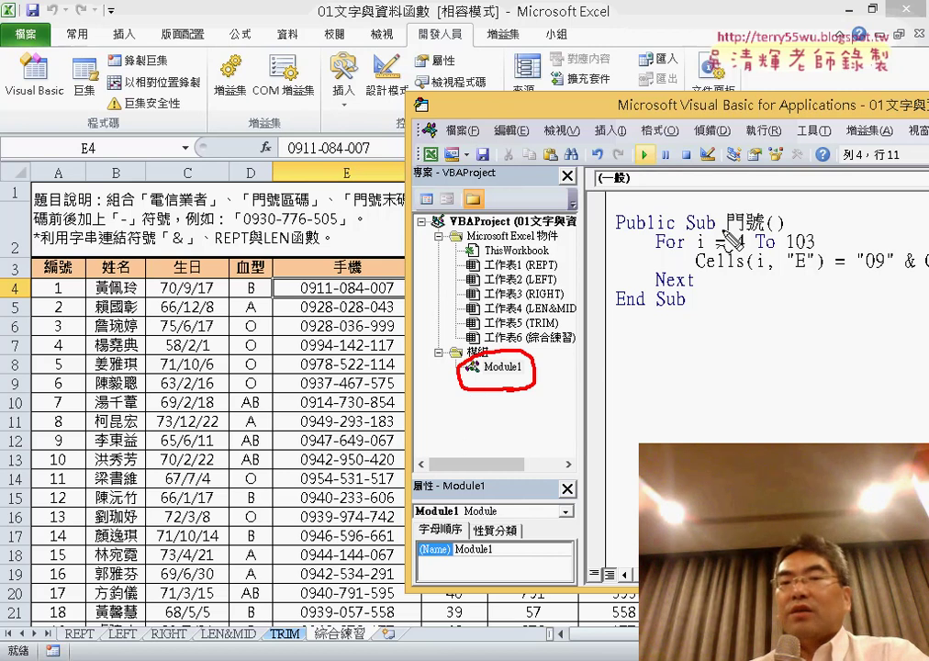
drag(624, 117, 620, 119)
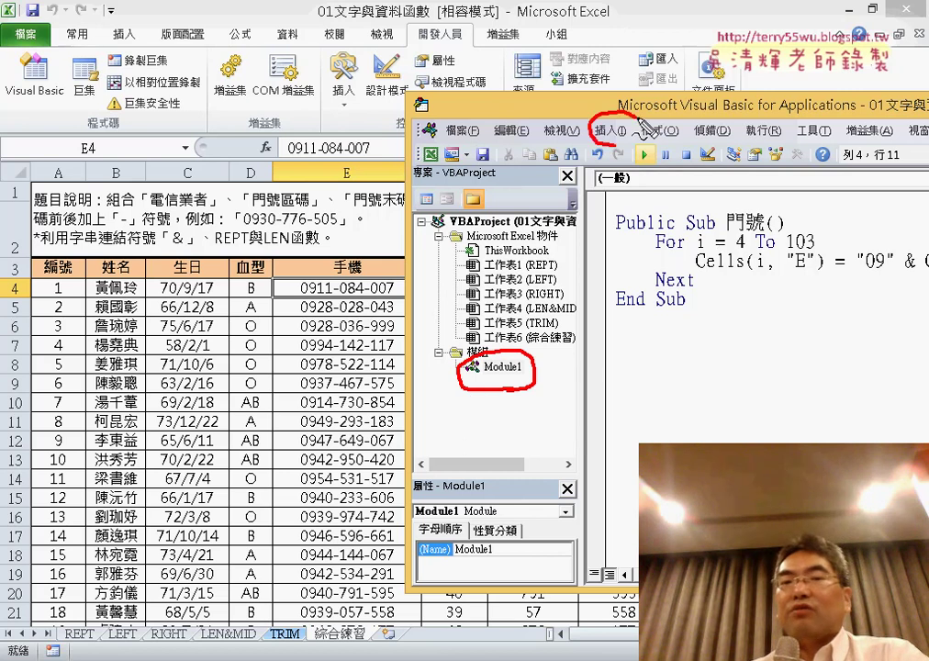
mouse_move(721, 233)
mouse_down()
mouse_move(684, 237)
mouse_move(731, 271)
mouse_move(799, 273)
mouse_up()
mouse_move(865, 275)
mouse_down()
mouse_move(923, 279)
mouse_move(834, 252)
mouse_up()
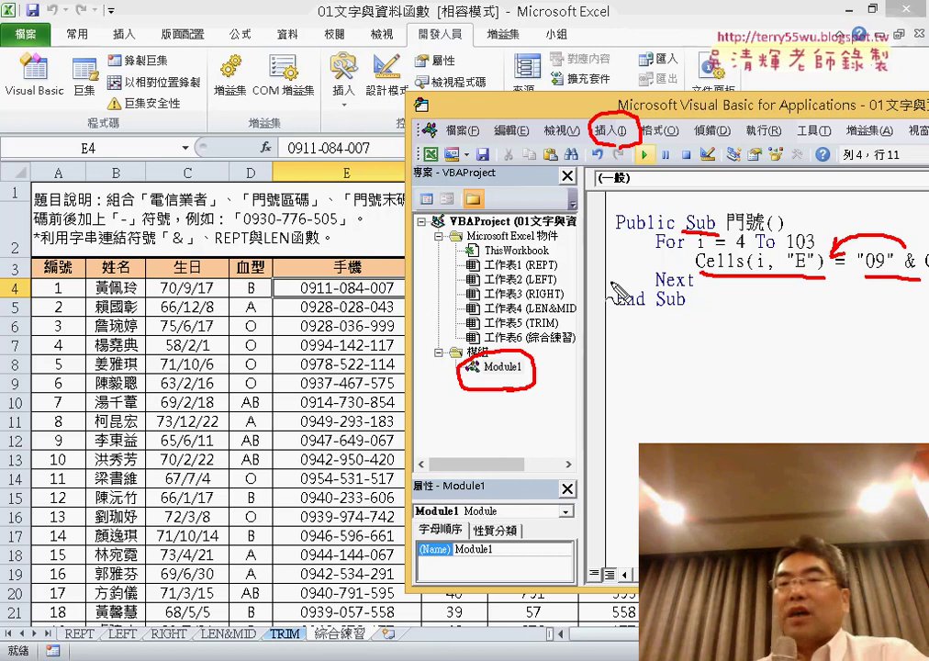
mouse_move(640, 237)
mouse_down()
mouse_move(633, 280)
mouse_move(722, 250)
mouse_up()
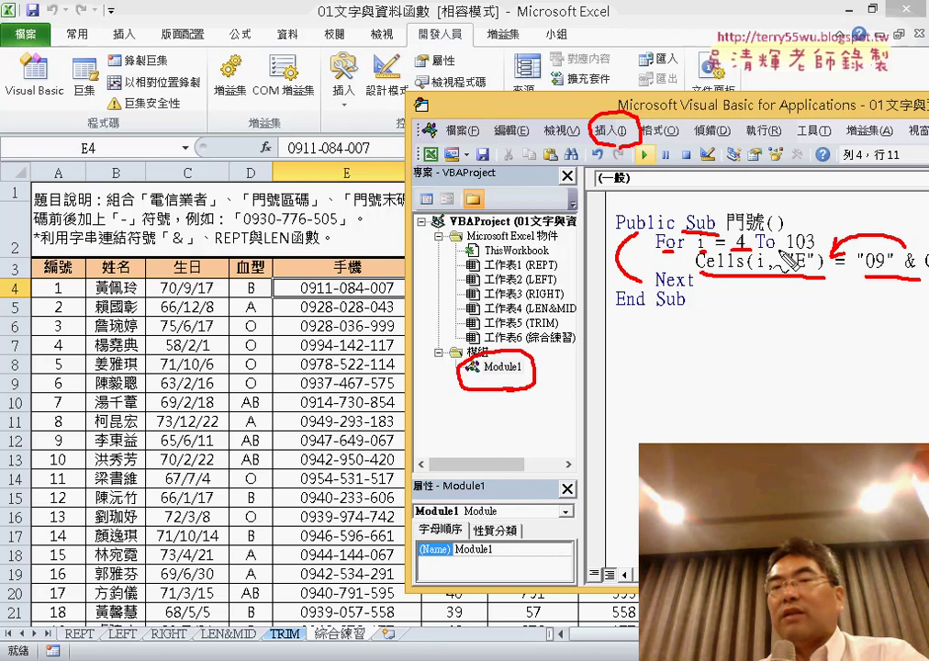
drag(783, 251, 816, 249)
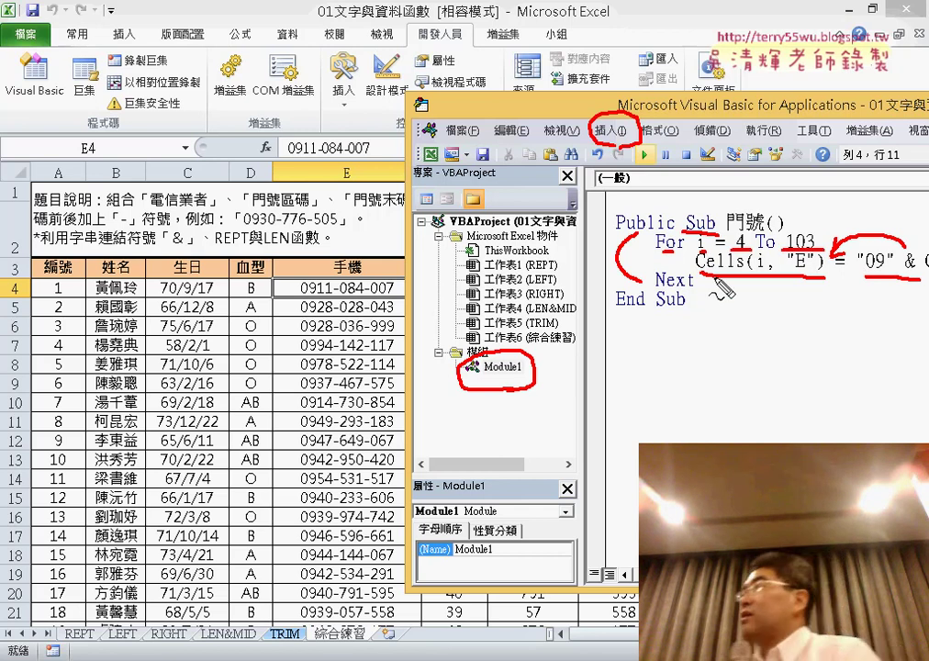
drag(696, 298, 713, 292)
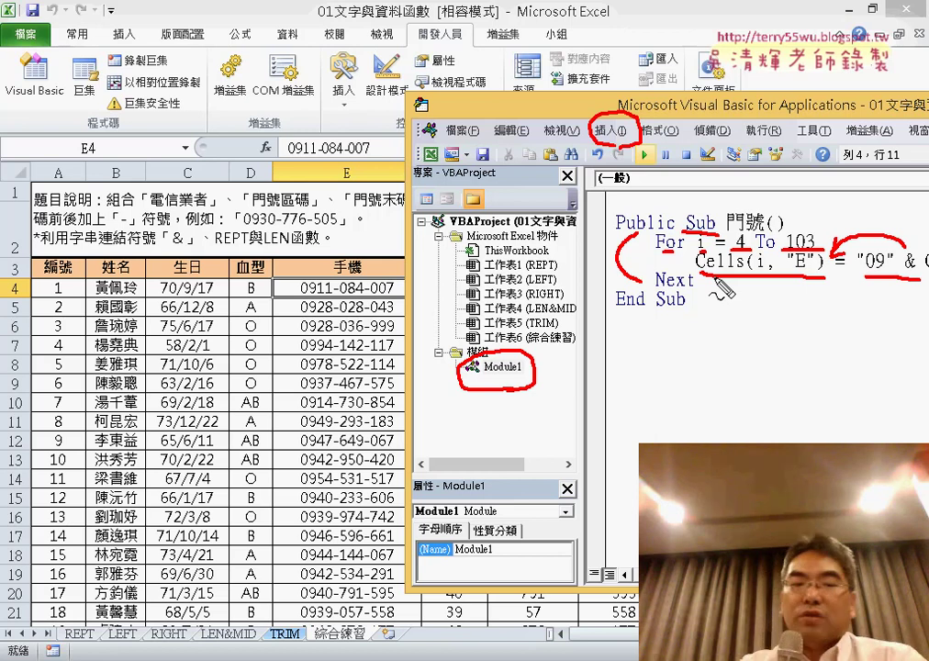
key(Escape)
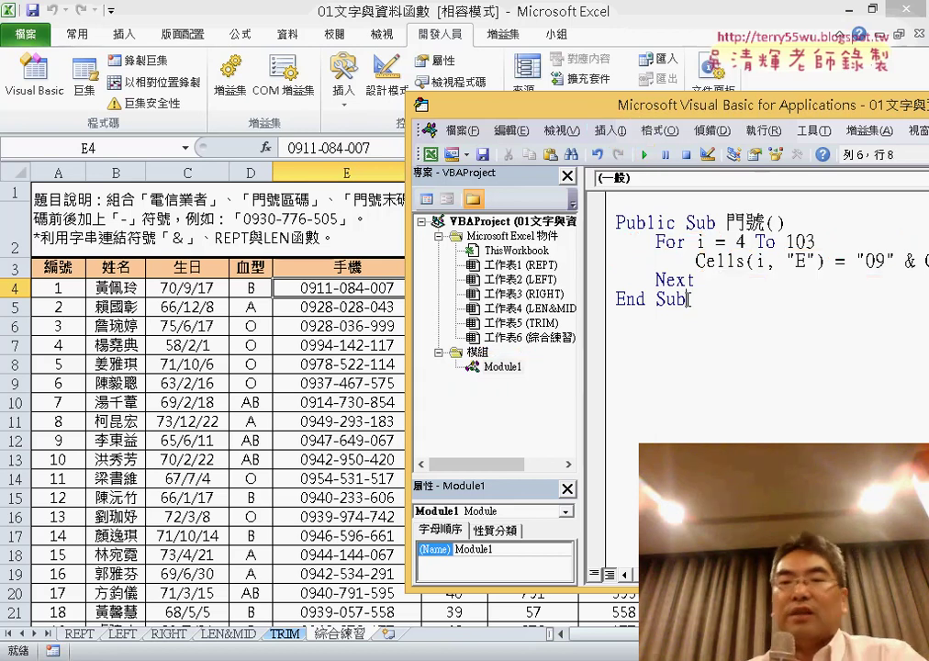
Paste a copy of the 門號 Sub below End Sub and rename it 清除
drag(687, 299, 616, 224)
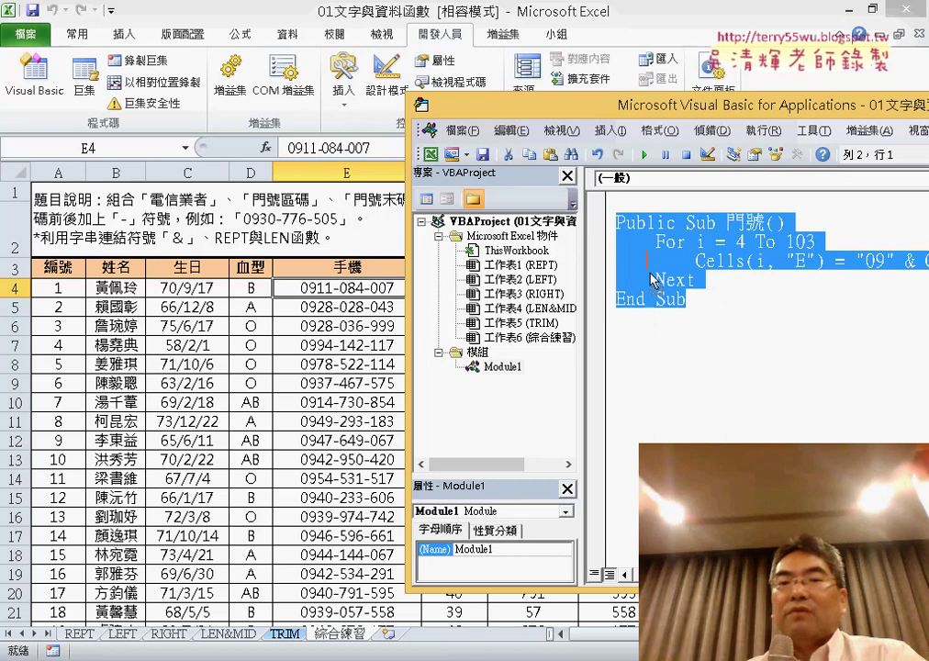
key(ctrl+c)
click(648, 377)
key(ctrl+v)
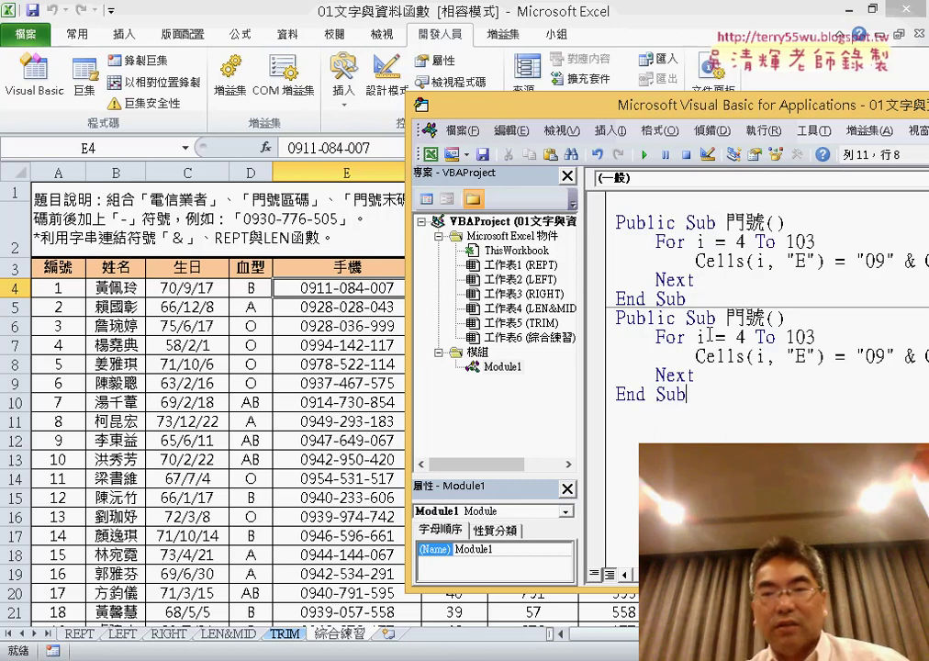
drag(766, 318, 731, 318)
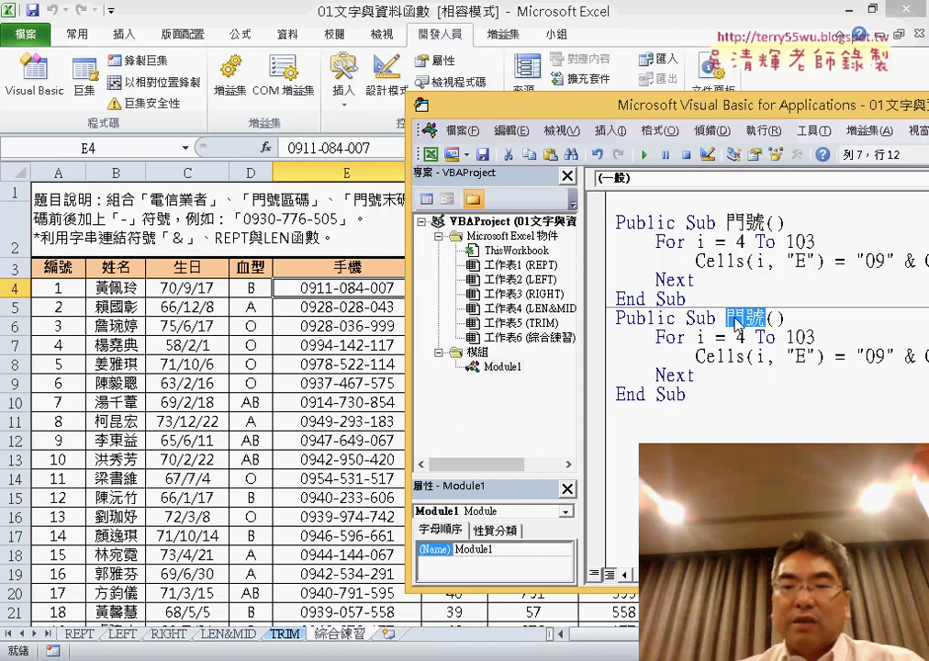
text(ㄑㄧ)
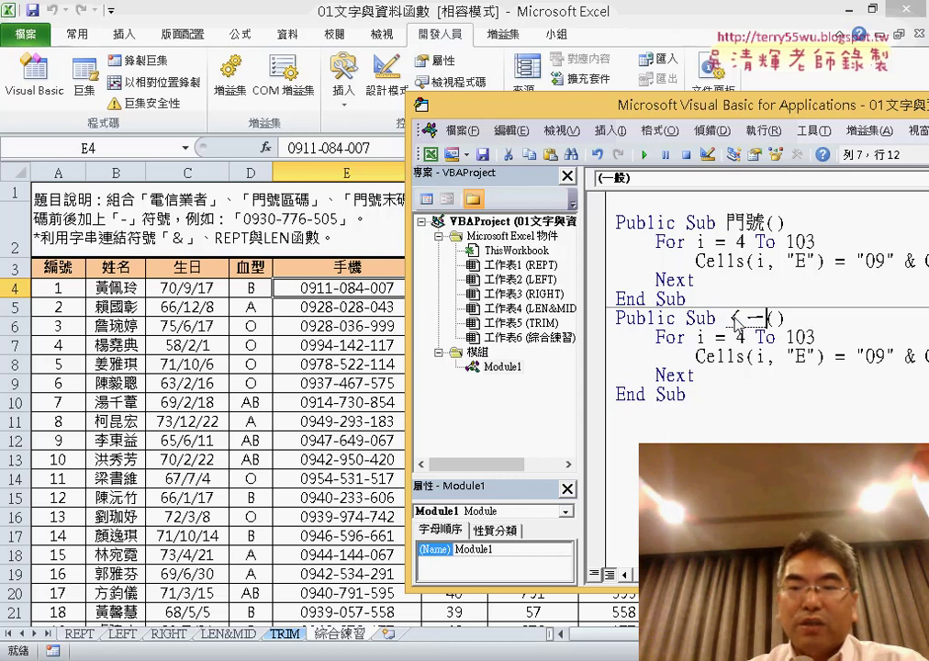
text(ㄥ )
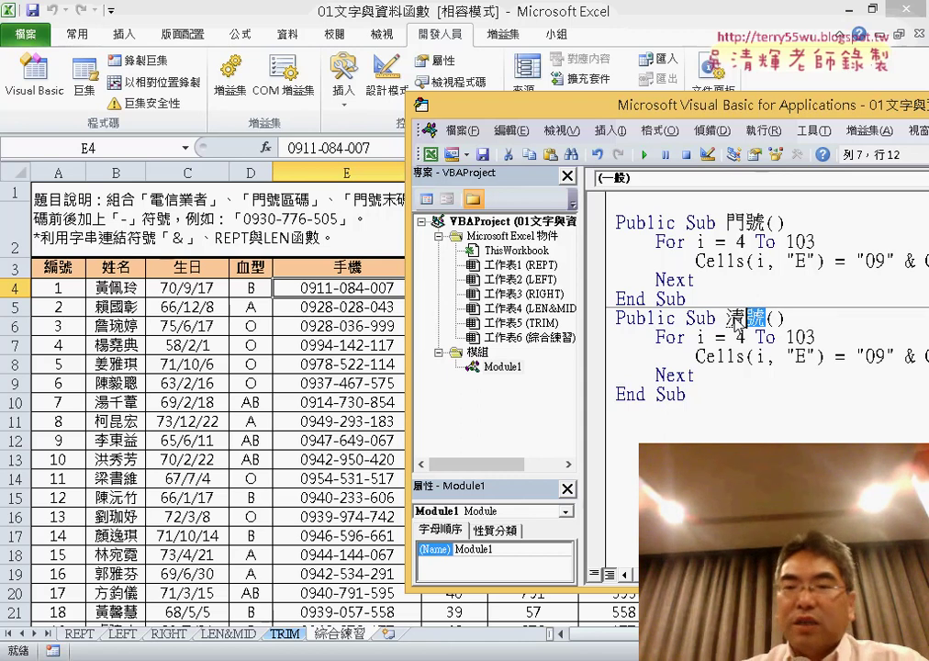
text(ㄔ)
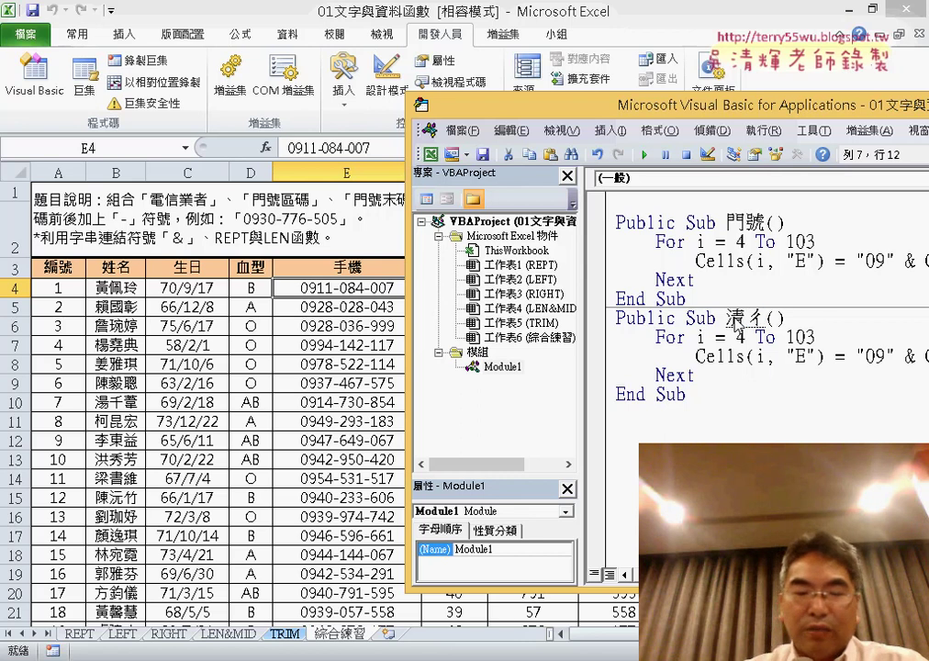
text(ㄨˊ)
key(Return)
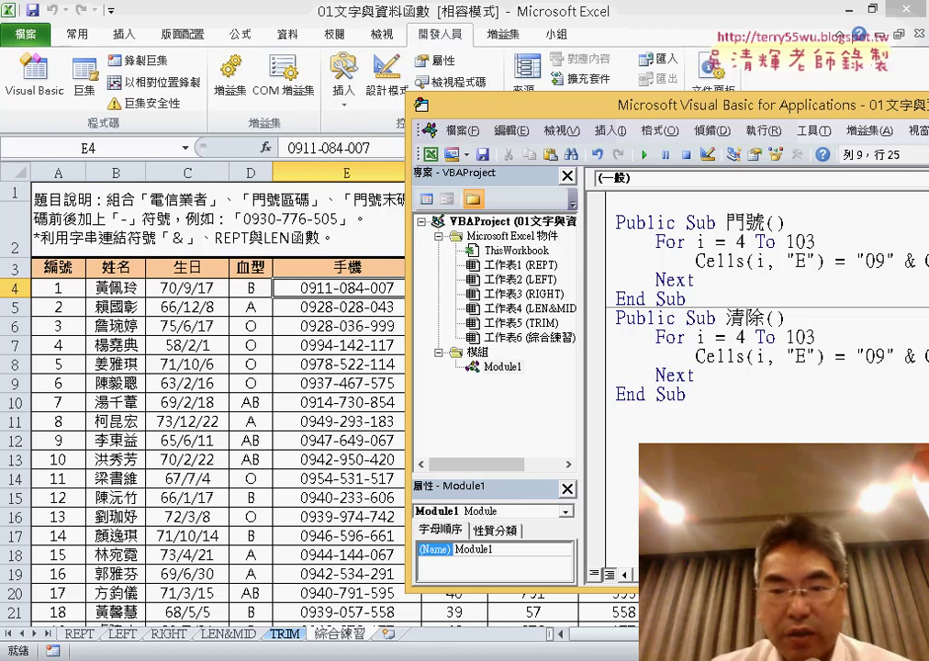
Change the 清除 loop statement to Cells(i, "E") = ""
scroll(883, 357, right, 5)
scroll(702, 357, right, 5)
scroll(702, 356, left, 3)
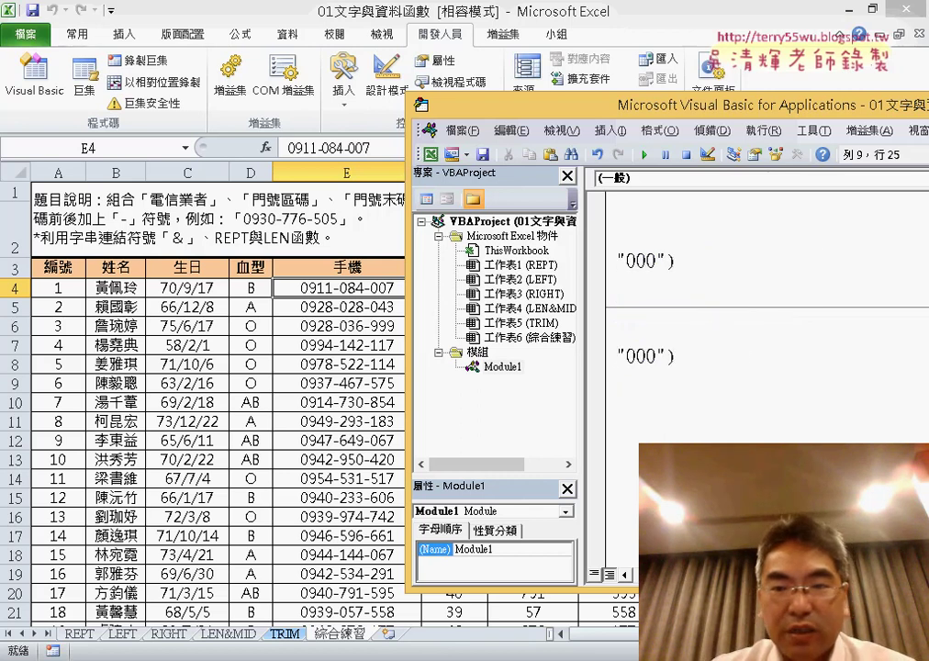
shift+click(702, 356)
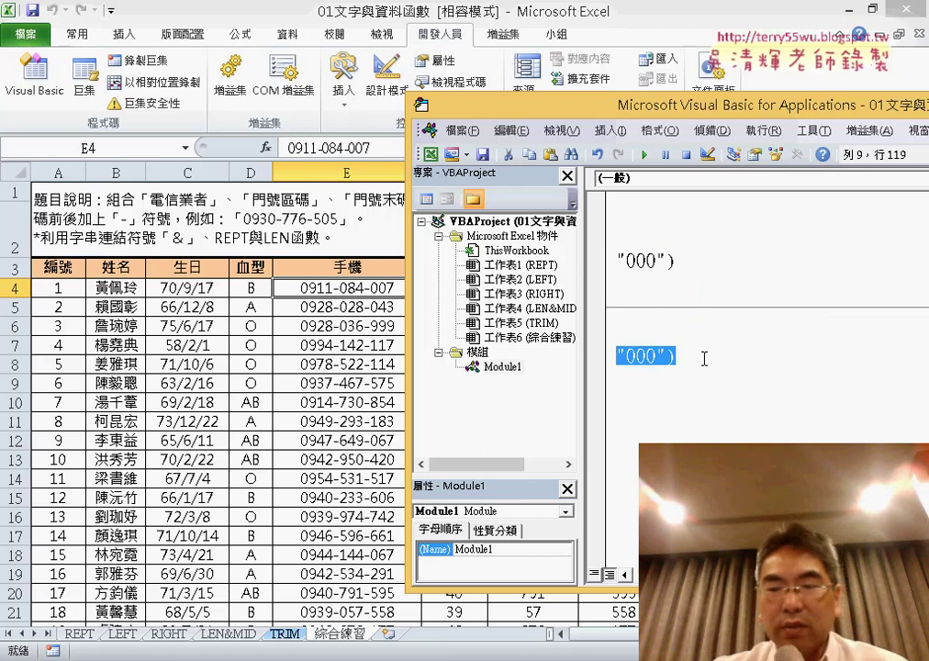
key(Delete)
text(")
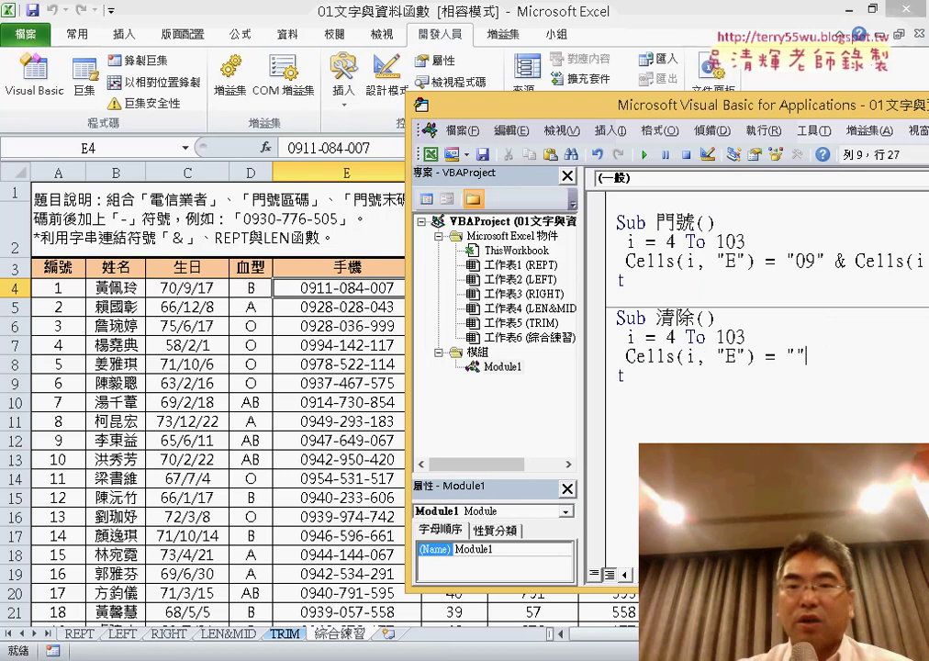
text(")
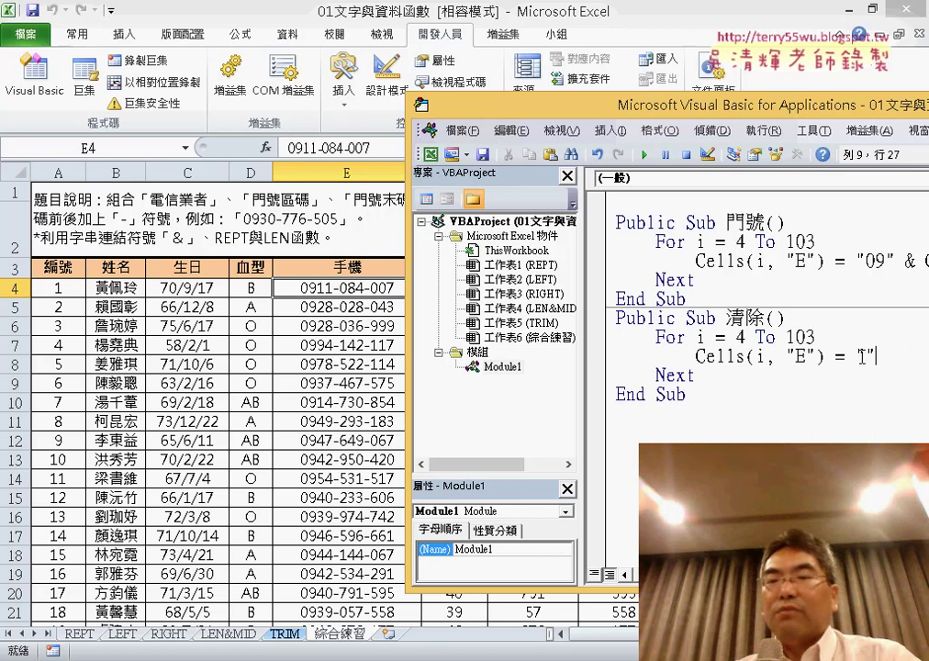
double_click(863, 356)
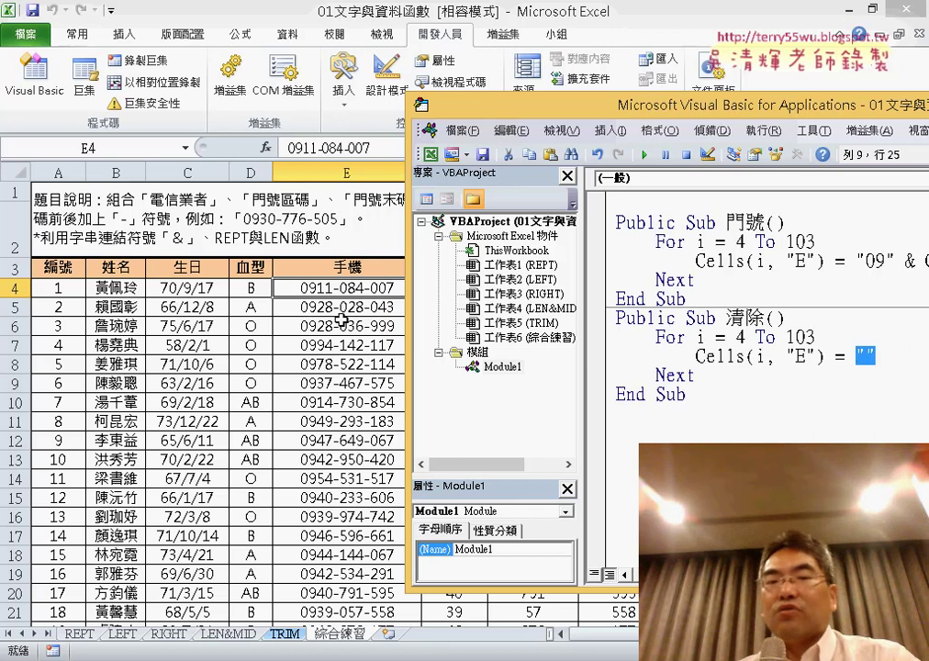
Run 清除 to empty the phone numbers from column E
click(707, 354)
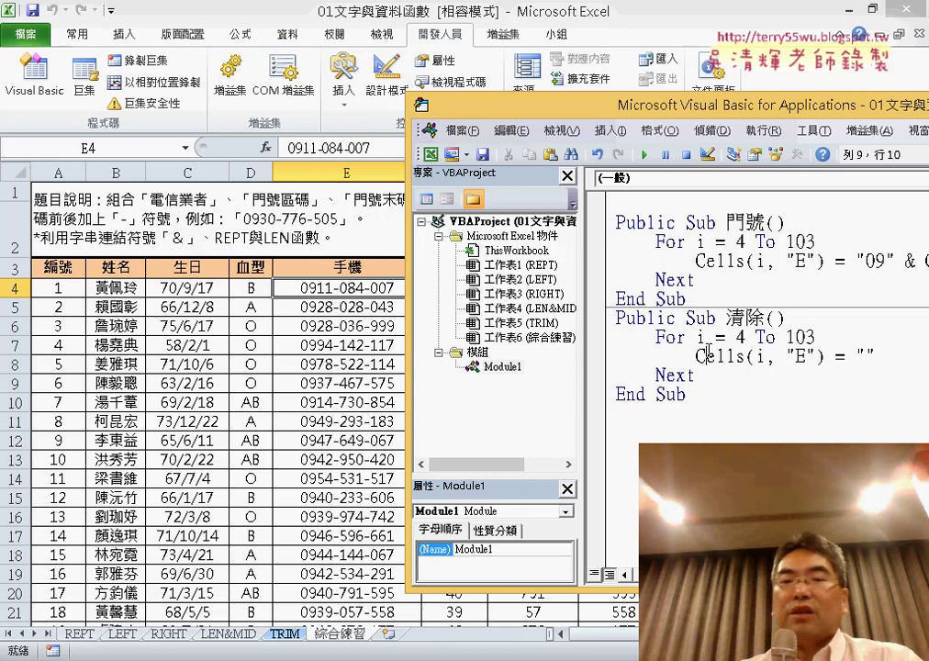
click(646, 155)
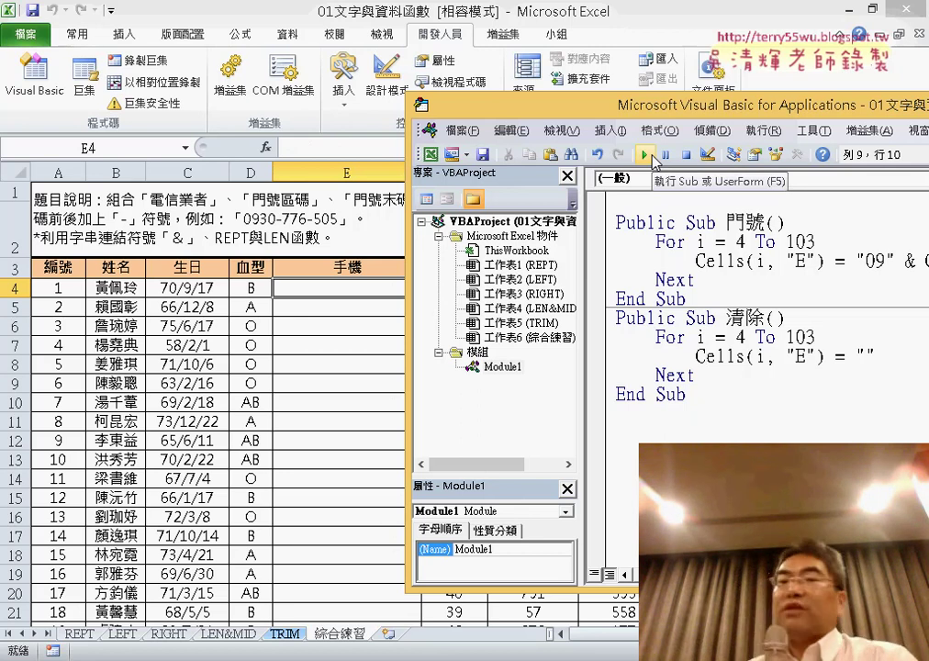
drag(680, 105, 331, 124)
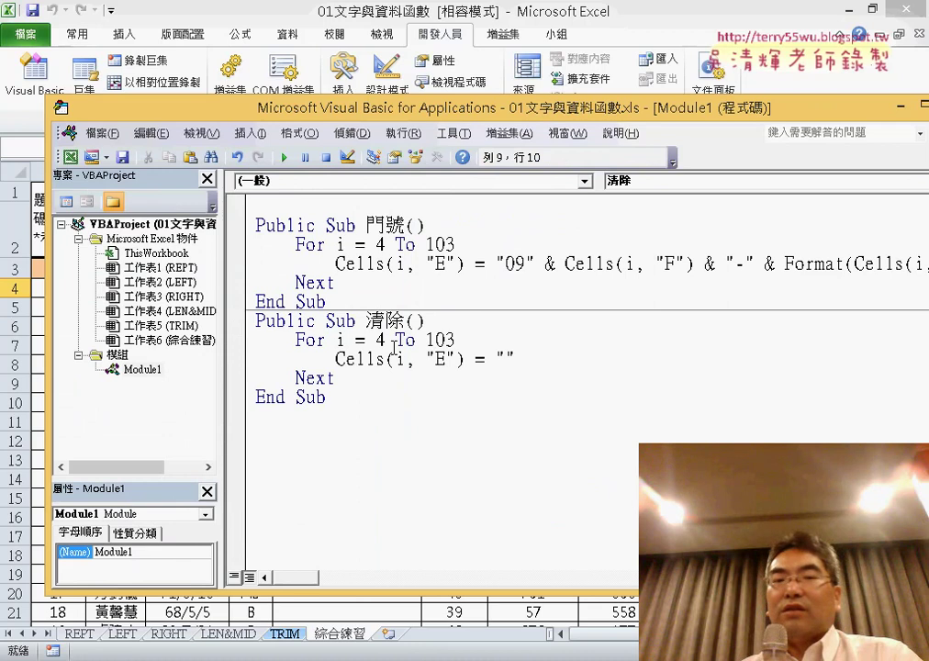
Slide the VBA editor down and right to expose the 門號 and 清除 buttons and the empty column E
click(338, 214)
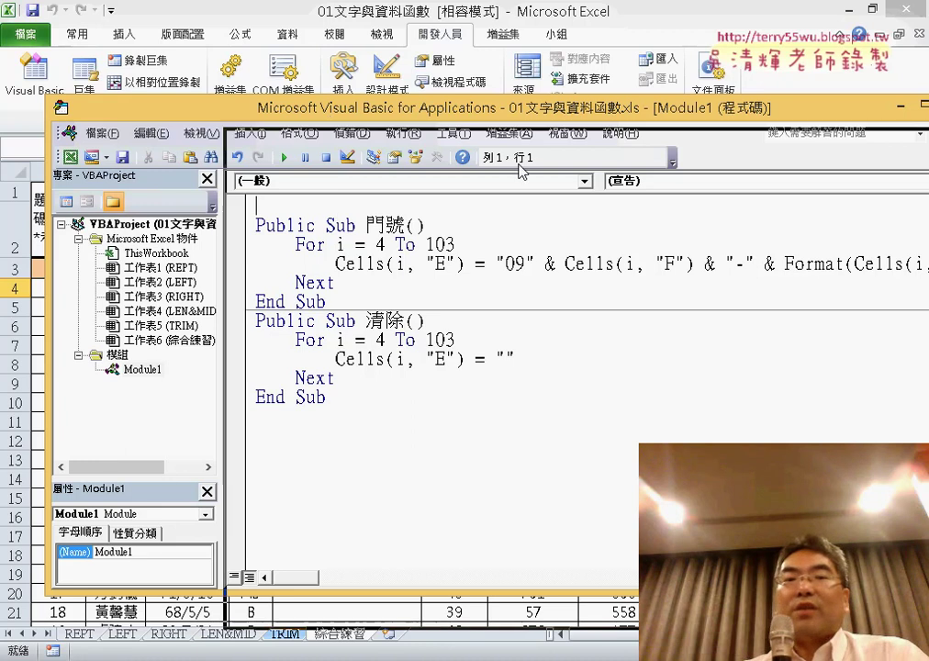
drag(329, 117, 469, 429)
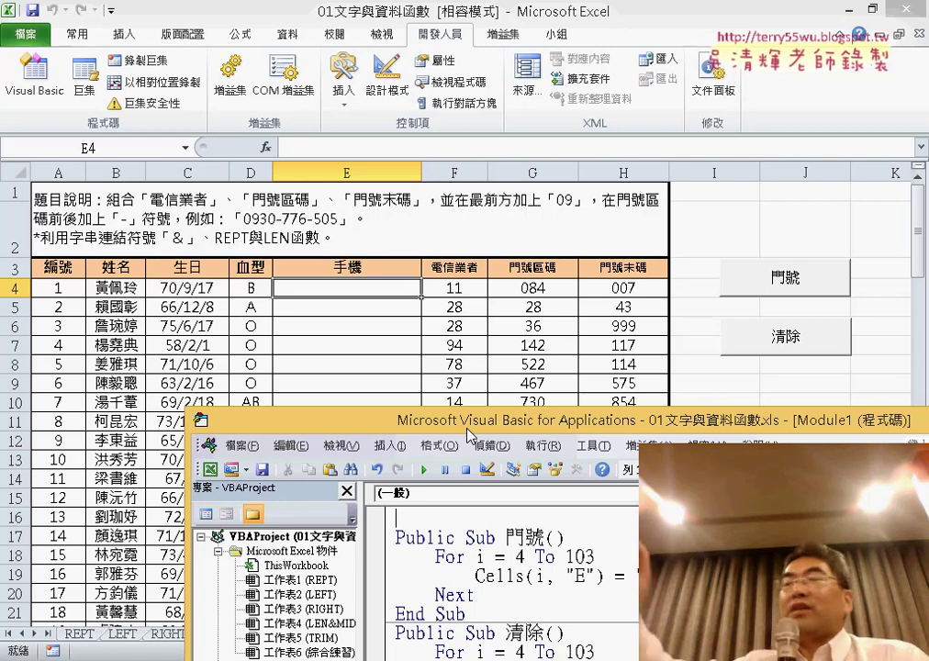
Return the VBA editor to the top-left so the 門號 and 清除 procedures are fully visible
drag(468, 435, 424, 73)
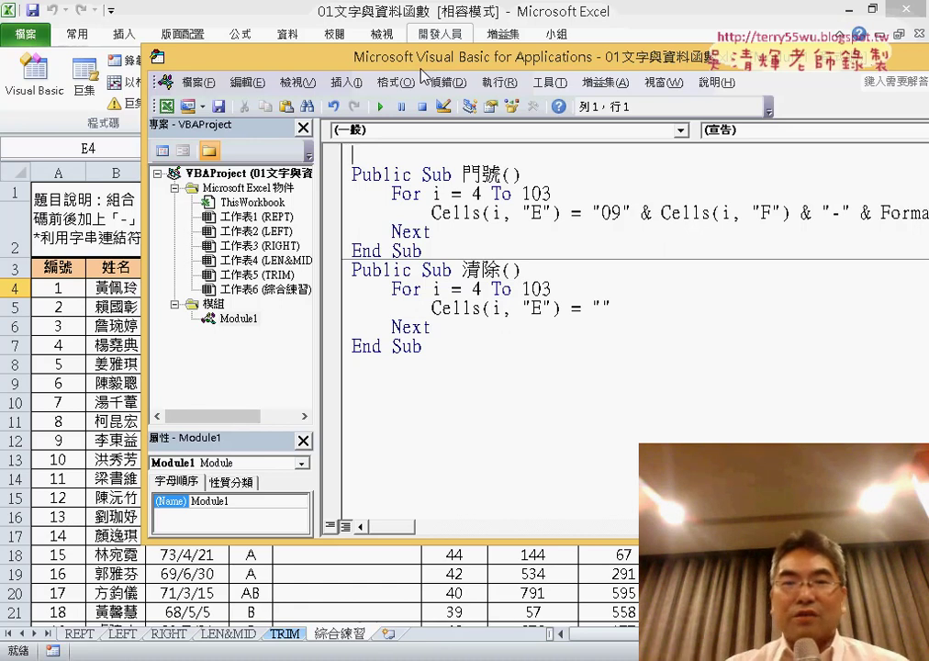
key(ctrl+Down)
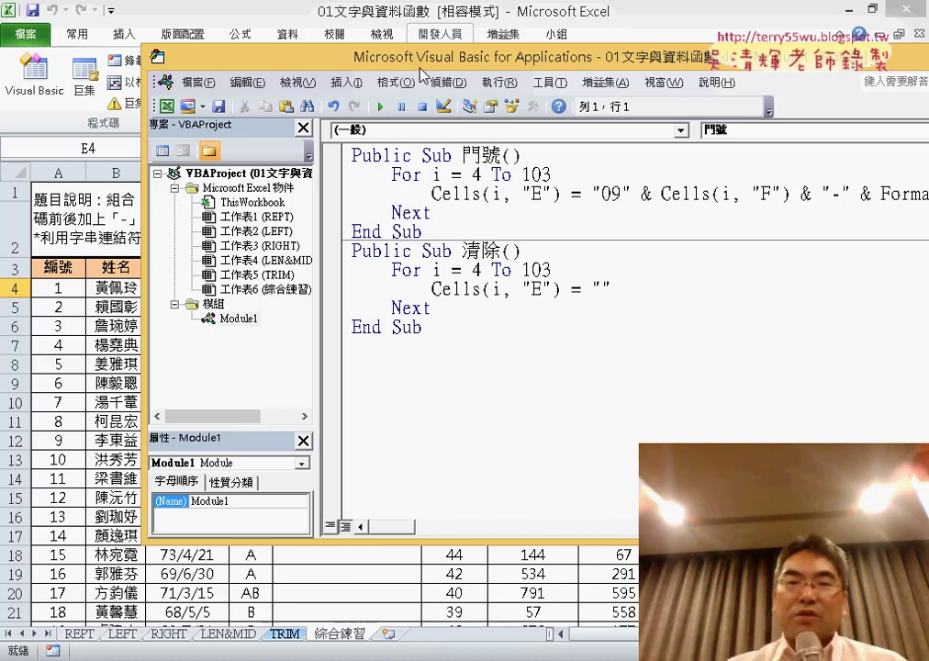
drag(412, 57, 298, 107)
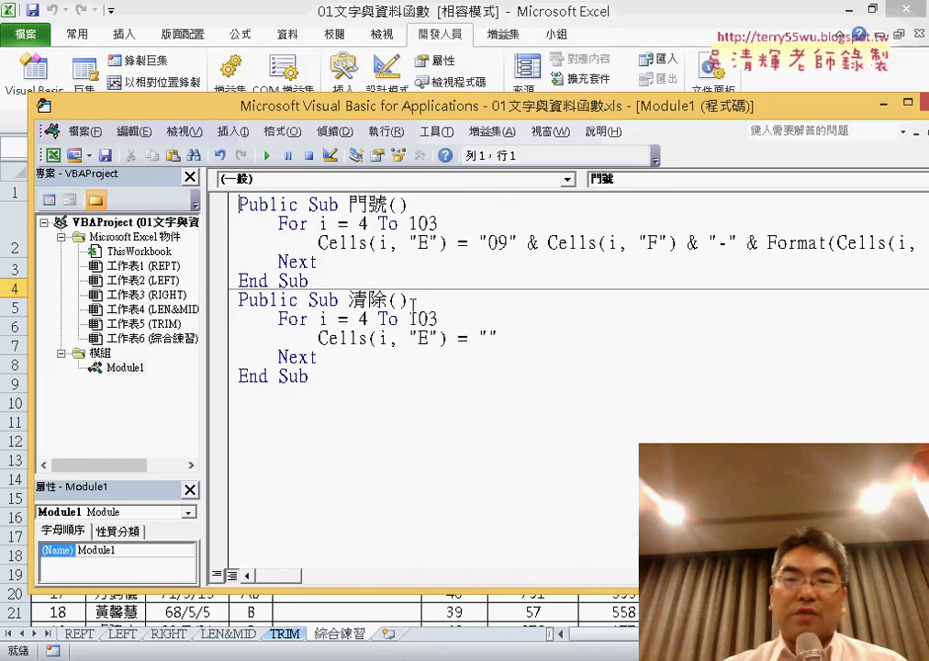